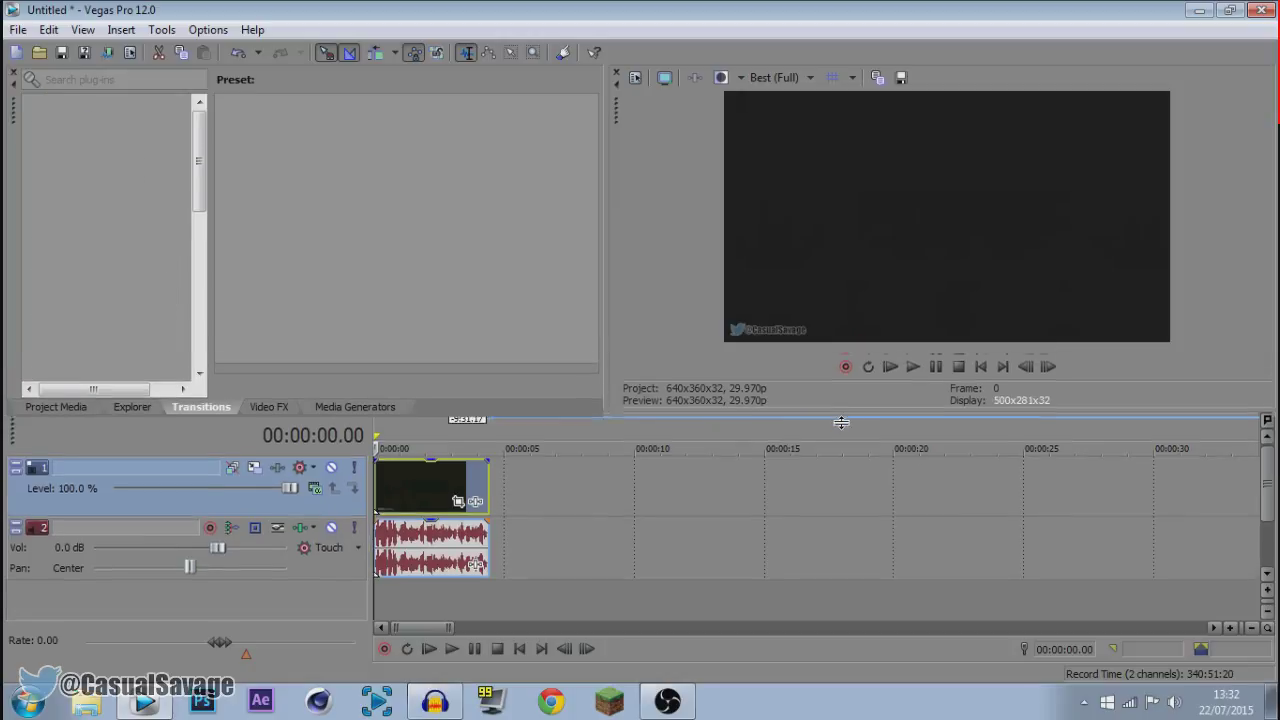
# Play the clip from its start and pause it at 00:00:03.02.
pyautogui.click(941, 399)
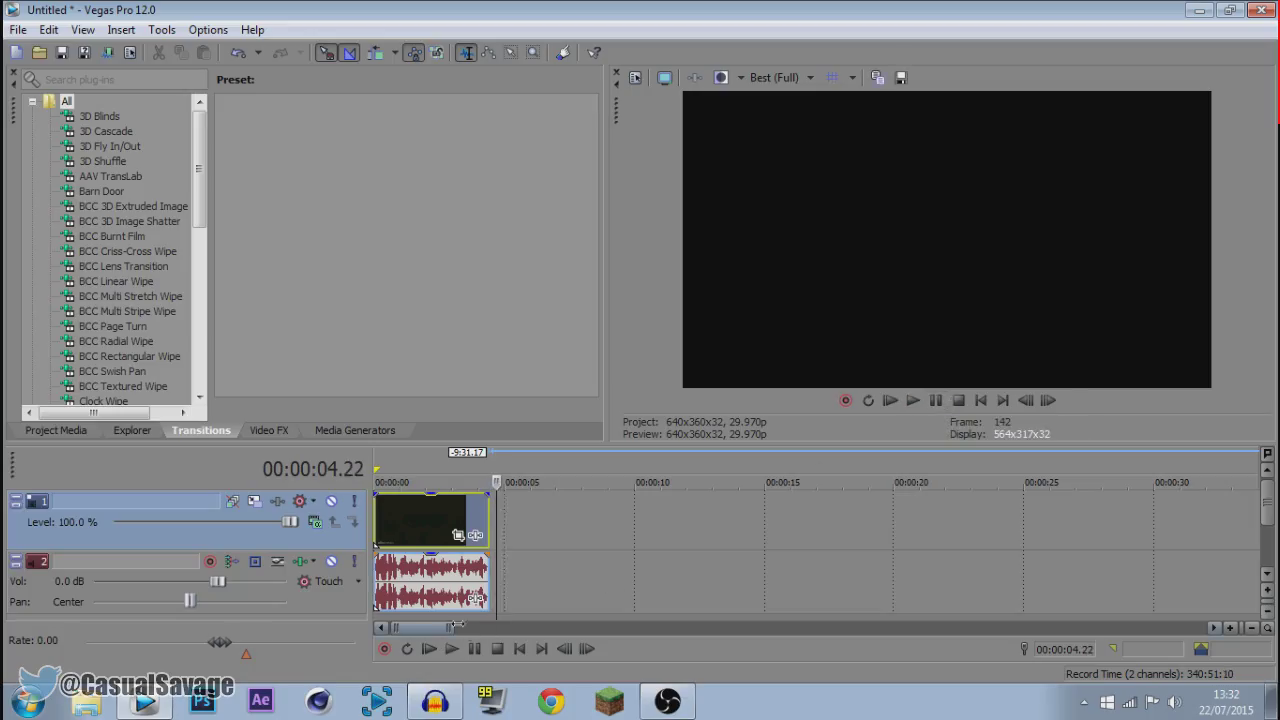
pyautogui.click(419, 605)
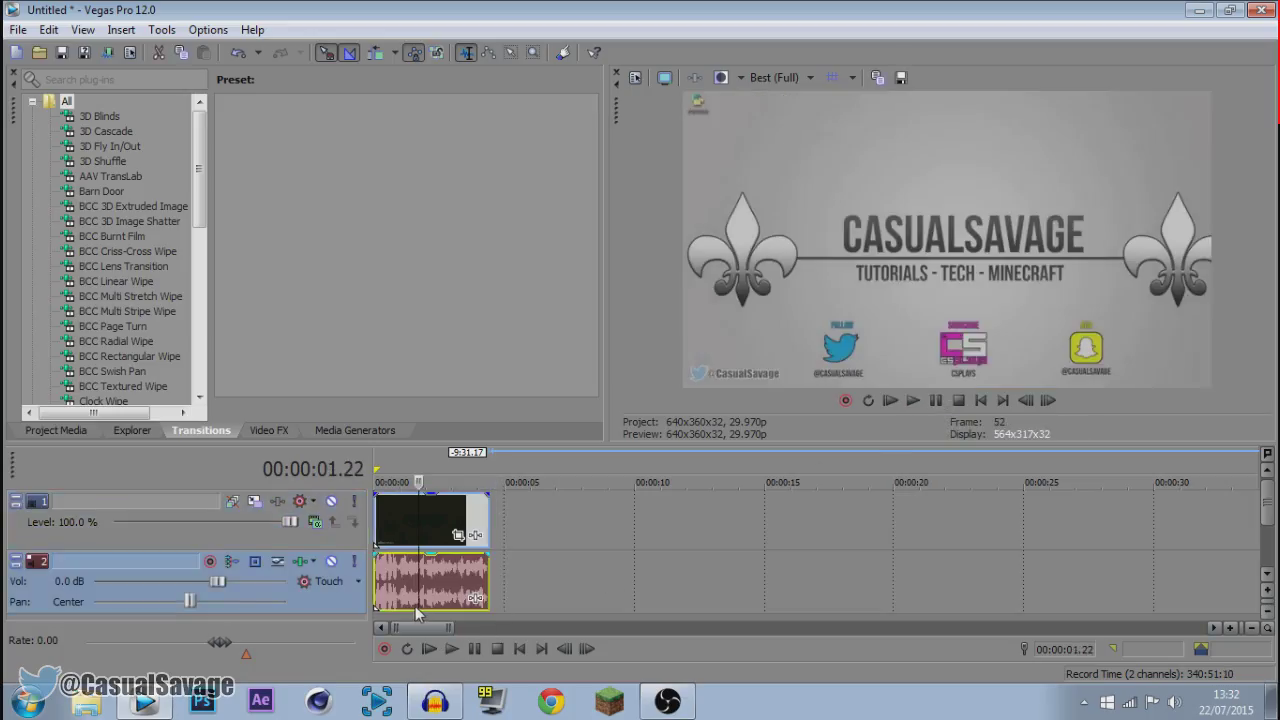
pyautogui.click(380, 592)
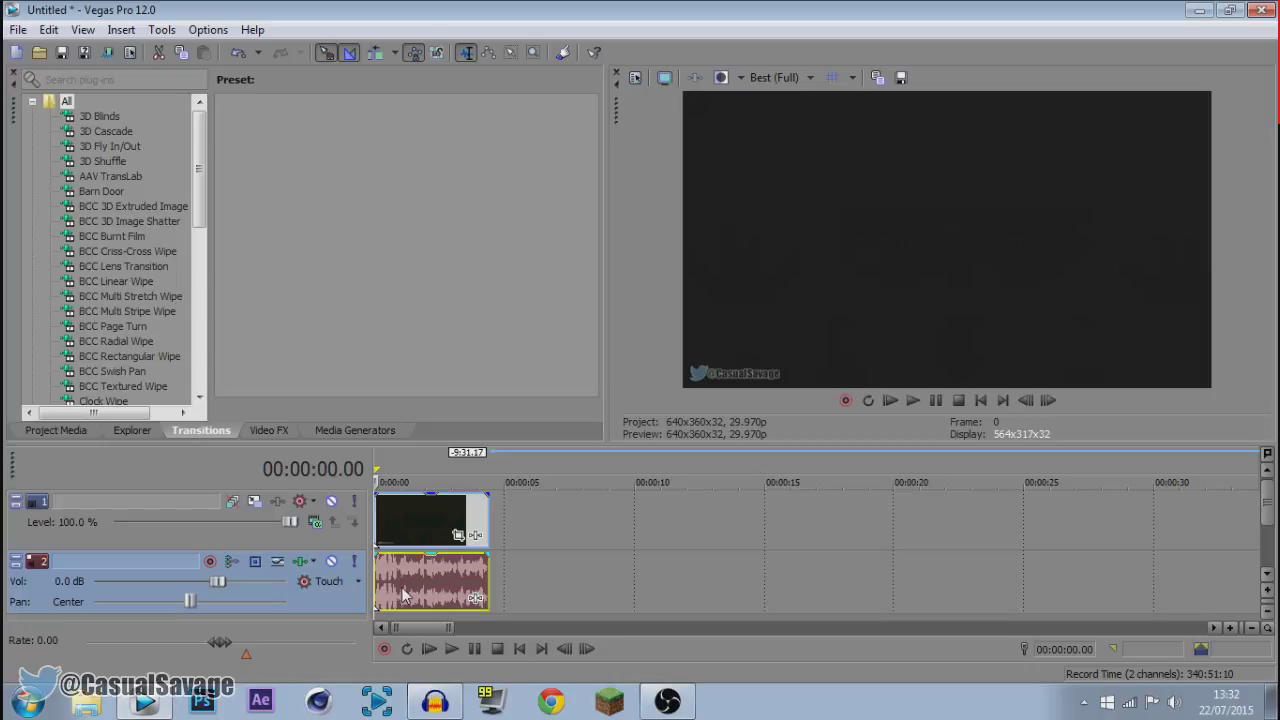
pyautogui.click(935, 400)
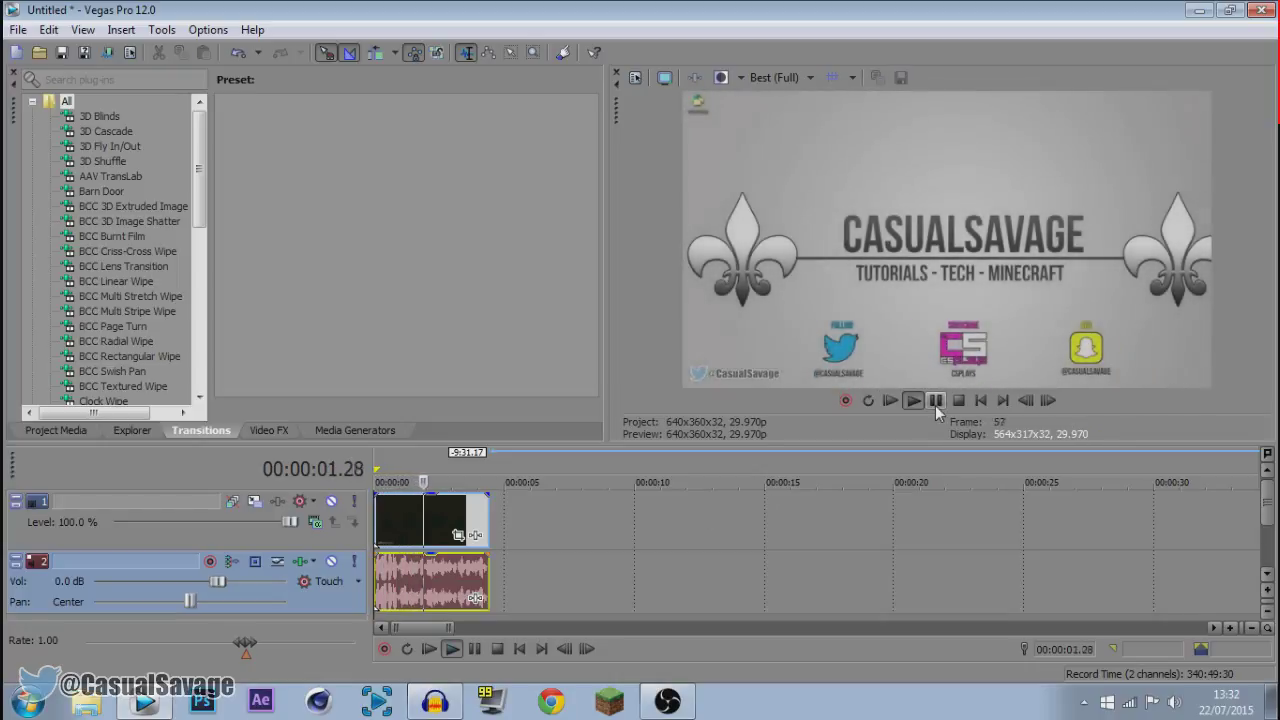
pyautogui.click(936, 404)
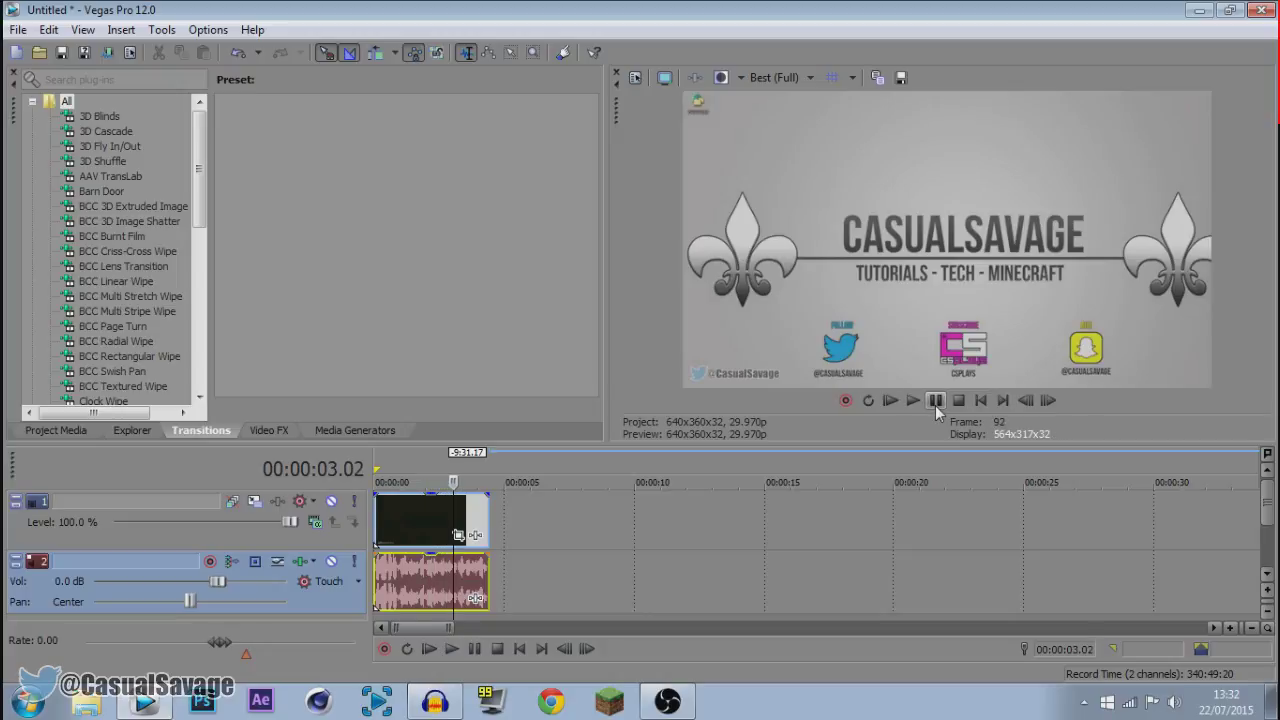
# Trim the end of the clip's audio event back to the cursor at 00:00:03.02.
pyautogui.scroll(10, 600, 590)
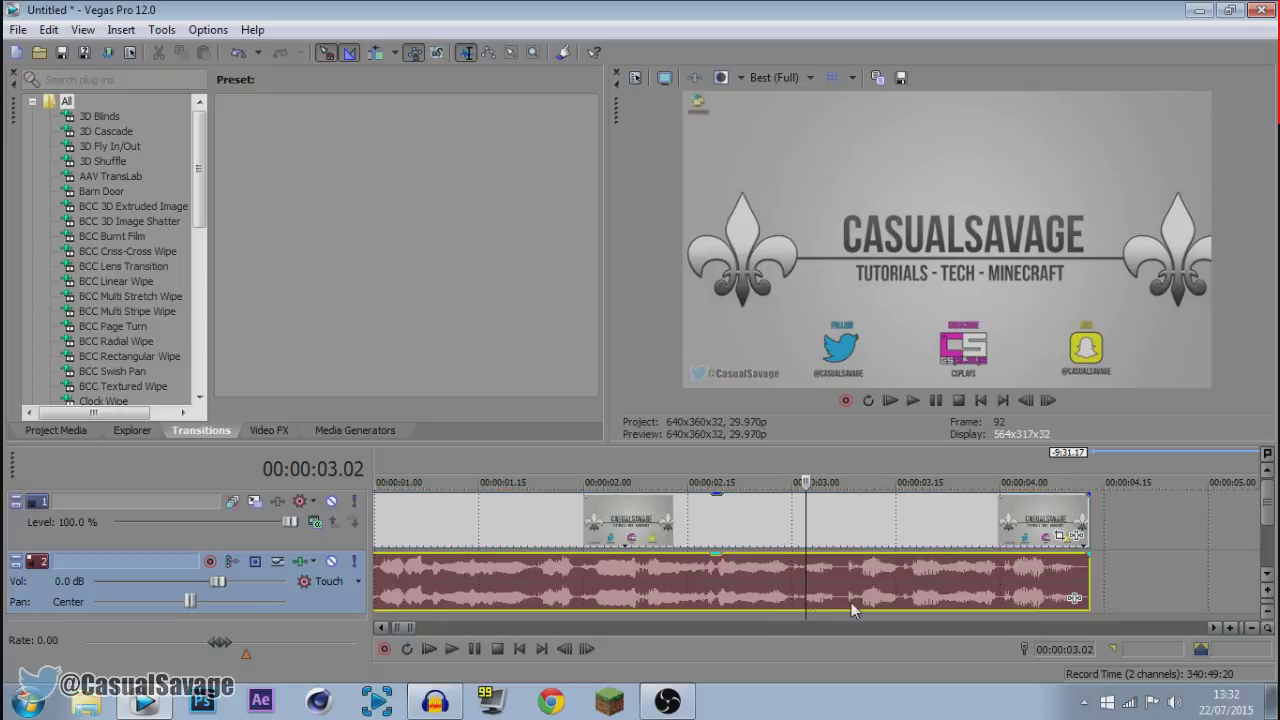
pyautogui.moveTo(1088, 567); pyautogui.dragTo(805, 577)
pyautogui.scroll(-5, 611, 570)
pyautogui.scroll(2, 609, 572)
# Play back the end of the trimmed audio and return the cursor to the audio's end at 00:00:03.02.
pyautogui.click(493, 577)
pyautogui.press('space')
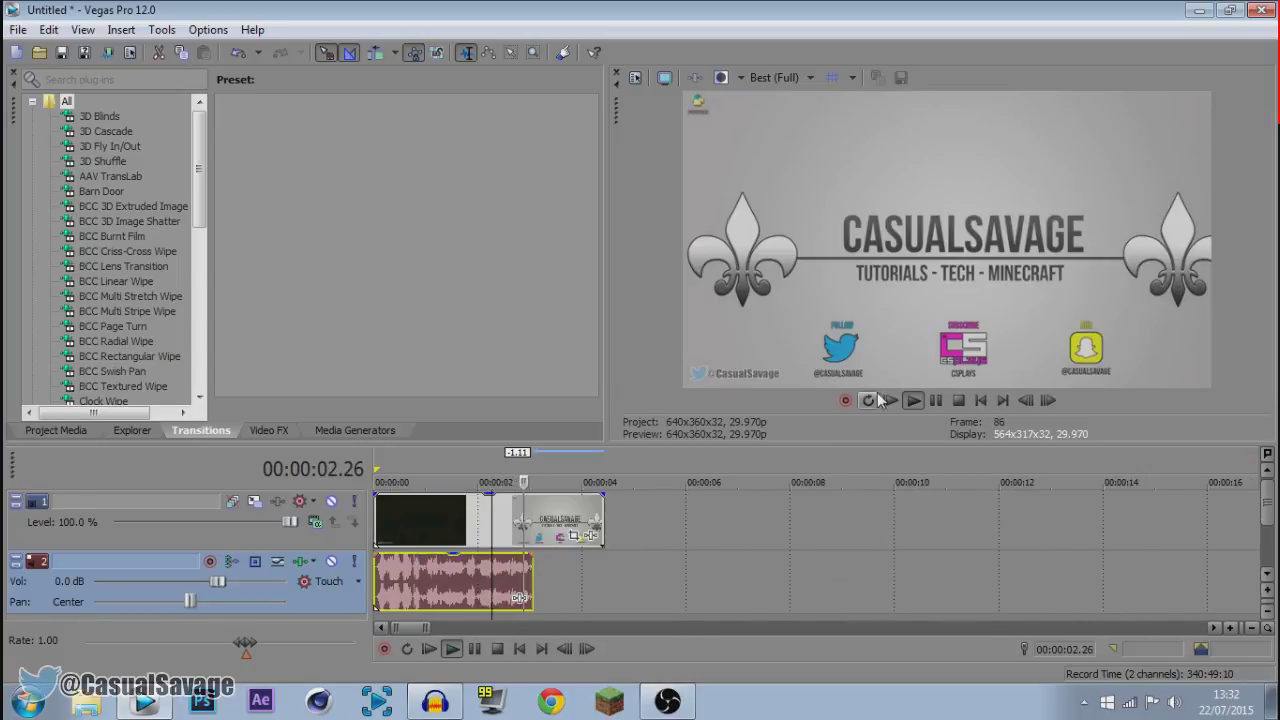
pyautogui.click(936, 400)
pyautogui.click(532, 585)
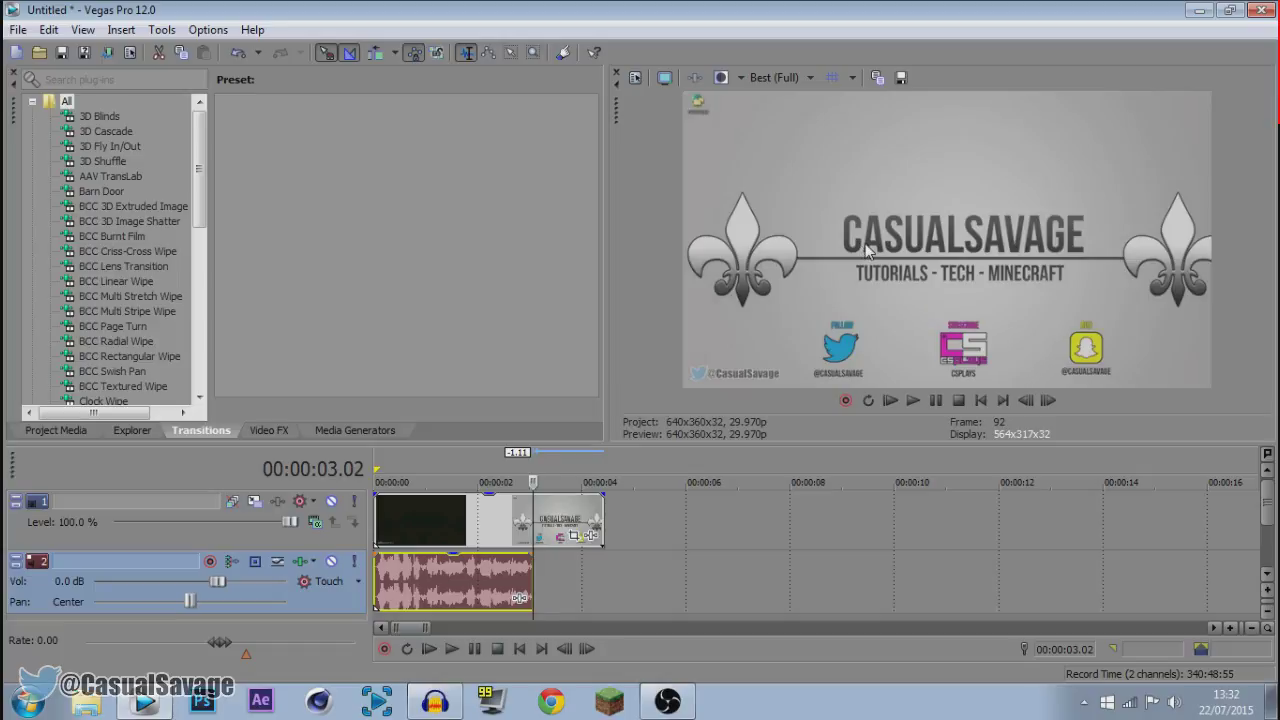
# Open the illuminati confirmed folder and look over the air horn sound, Illuminati logo and The X-Files Theme files.
pyautogui.click(1274, 702)
pyautogui.doubleClick(601, 112)
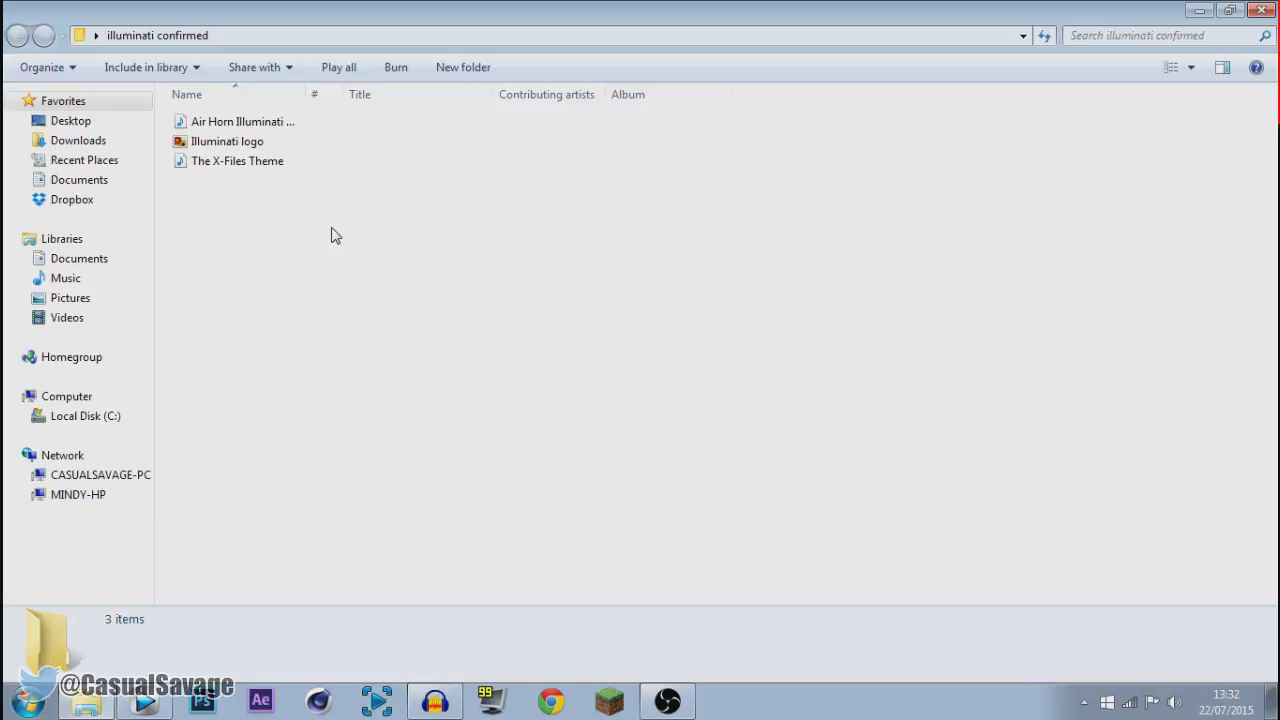
pyautogui.click(270, 165)
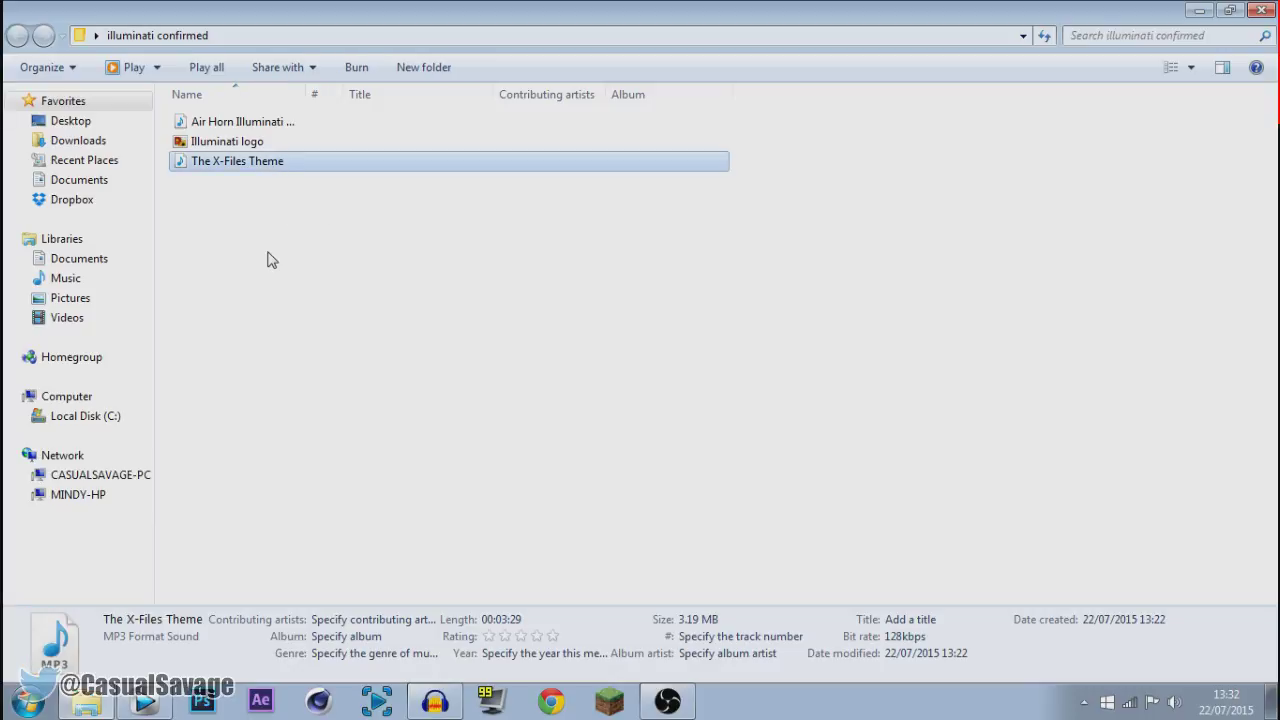
pyautogui.click(268, 260)
pyautogui.click(263, 164)
pyautogui.click(269, 127)
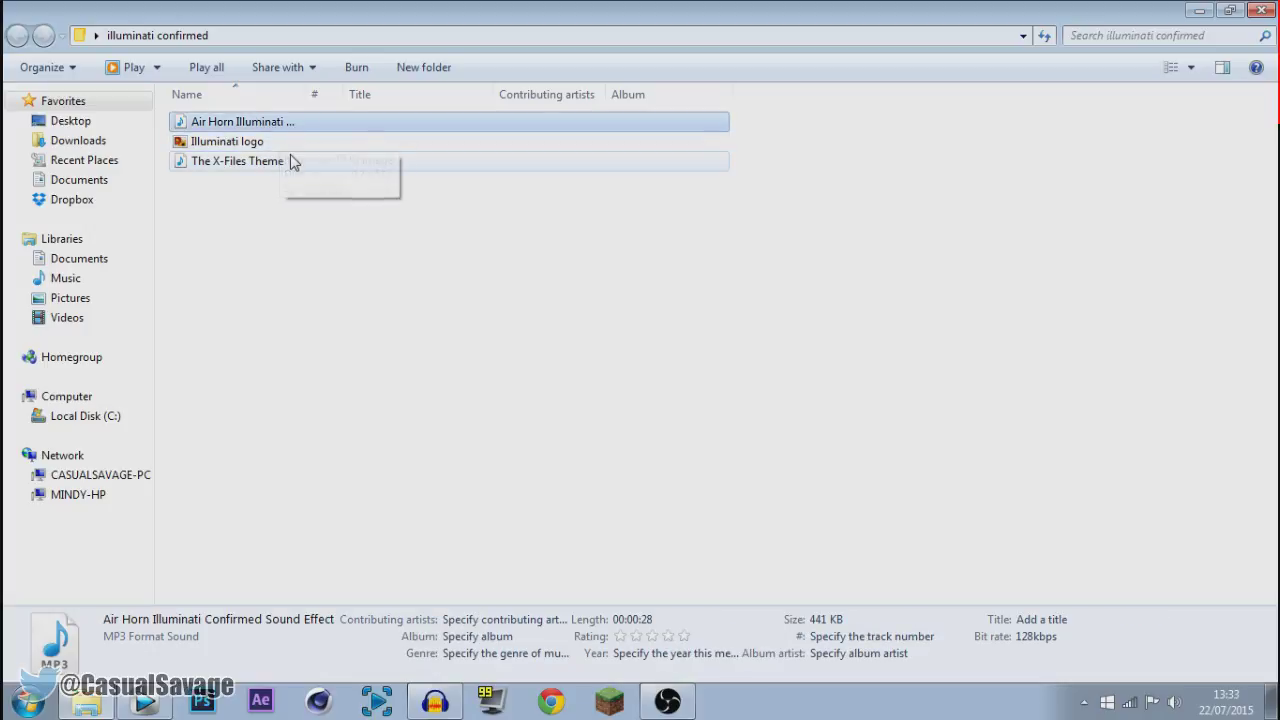
pyautogui.click(291, 146)
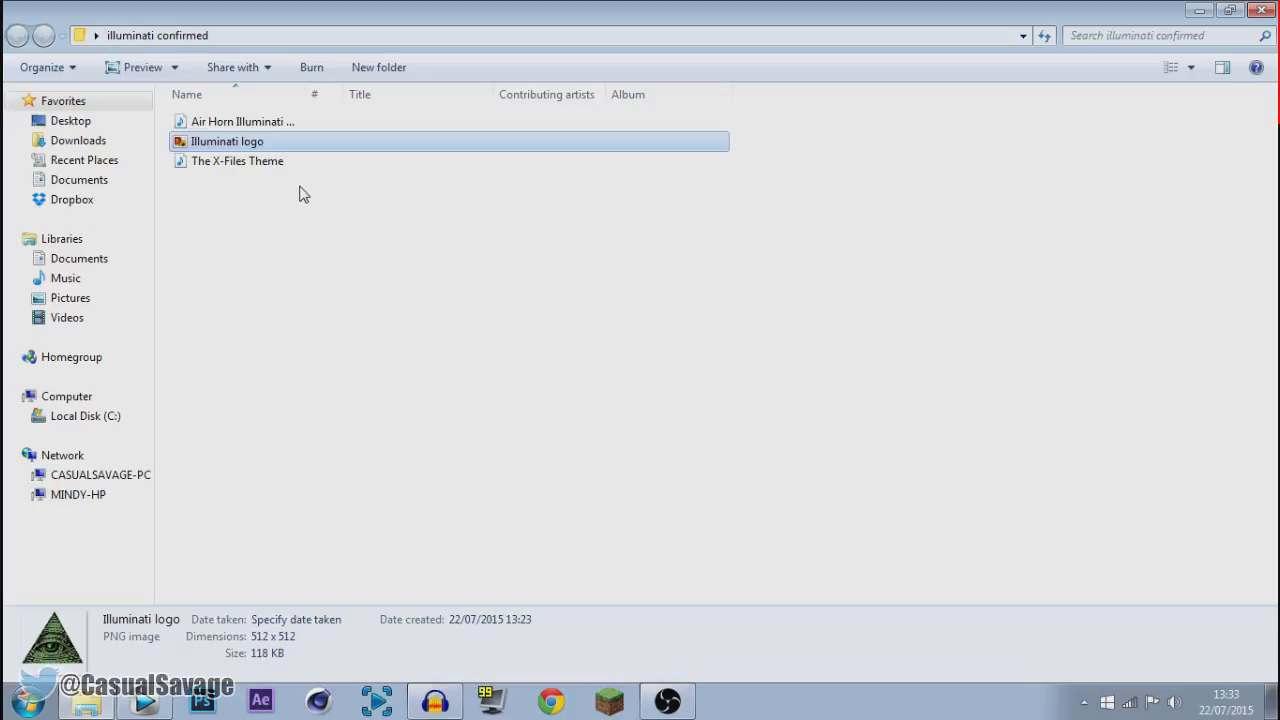
pyautogui.click(251, 168)
# Add the Air Horn Illuminati Confirmed Sound Effect on a new audio track and align its first peak with 00:00:03.02.
pyautogui.click(238, 124)
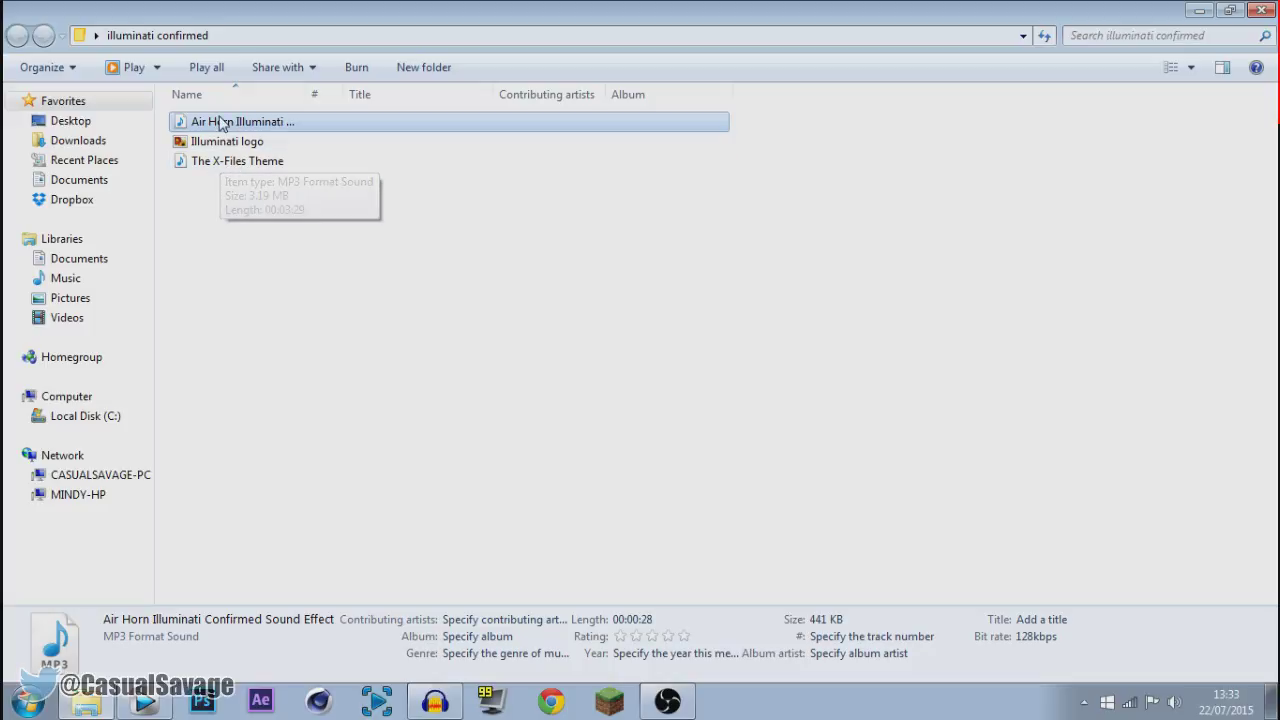
pyautogui.moveTo(208, 125); pyautogui.dragTo(540, 616)
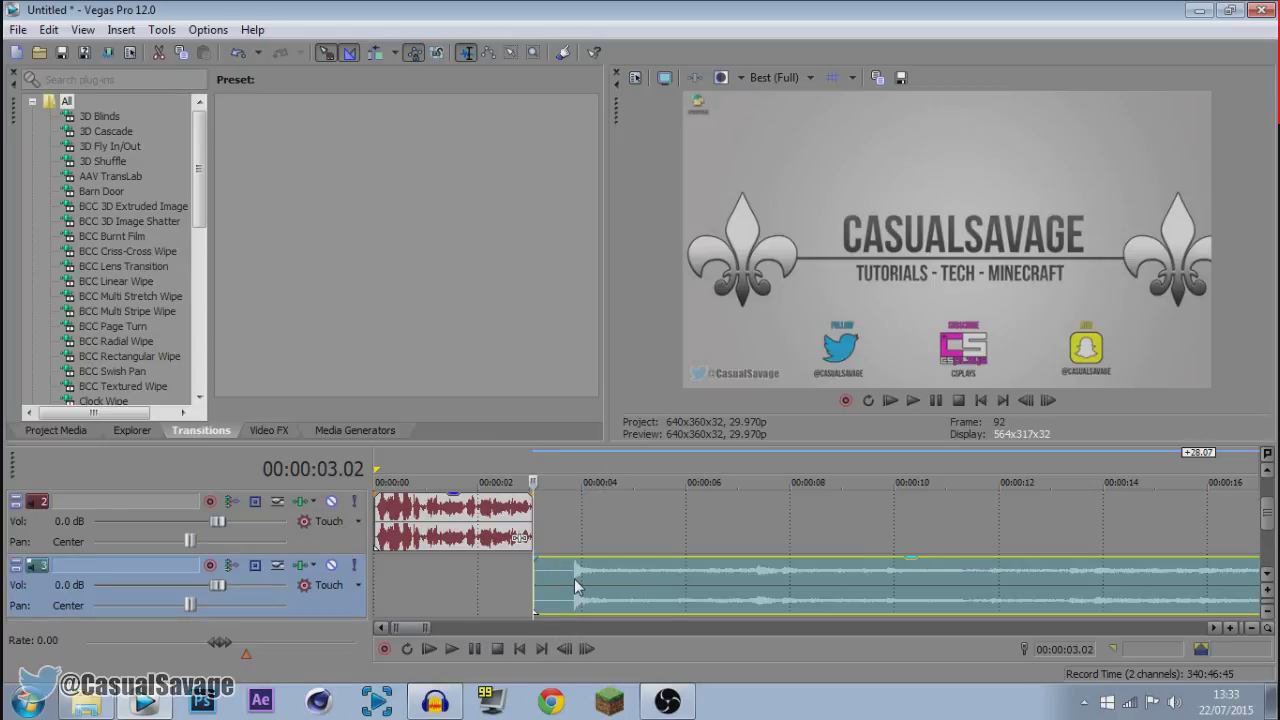
pyautogui.click(574, 574)
pyautogui.click(543, 583)
pyautogui.scroll(5, 543, 583)
pyautogui.moveTo(1061, 605); pyautogui.dragTo(858, 592)
pyautogui.scroll(3, 836, 601)
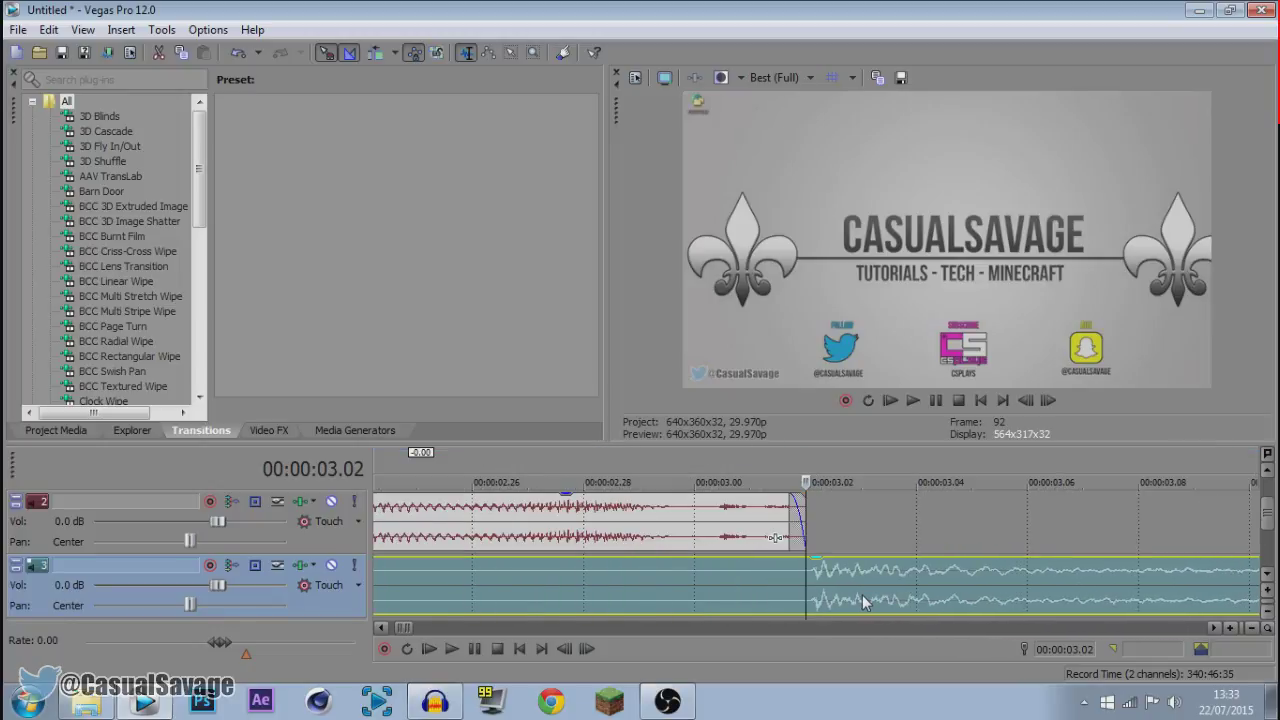
# Enlarge the timeline area to show all three tracks and play back the change from the clip's audio to the air horn.
pyautogui.scroll(-8, 858, 592)
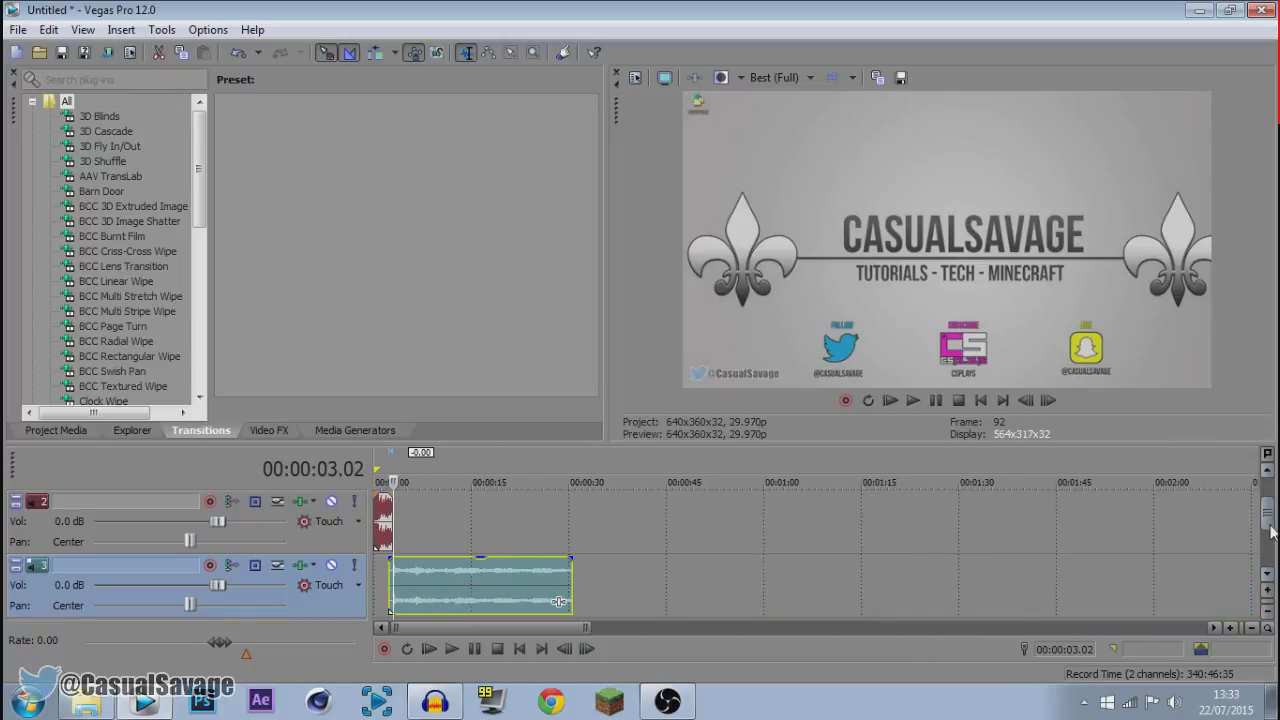
pyautogui.scroll(2, 560, 590)
pyautogui.scroll(3, 443, 588)
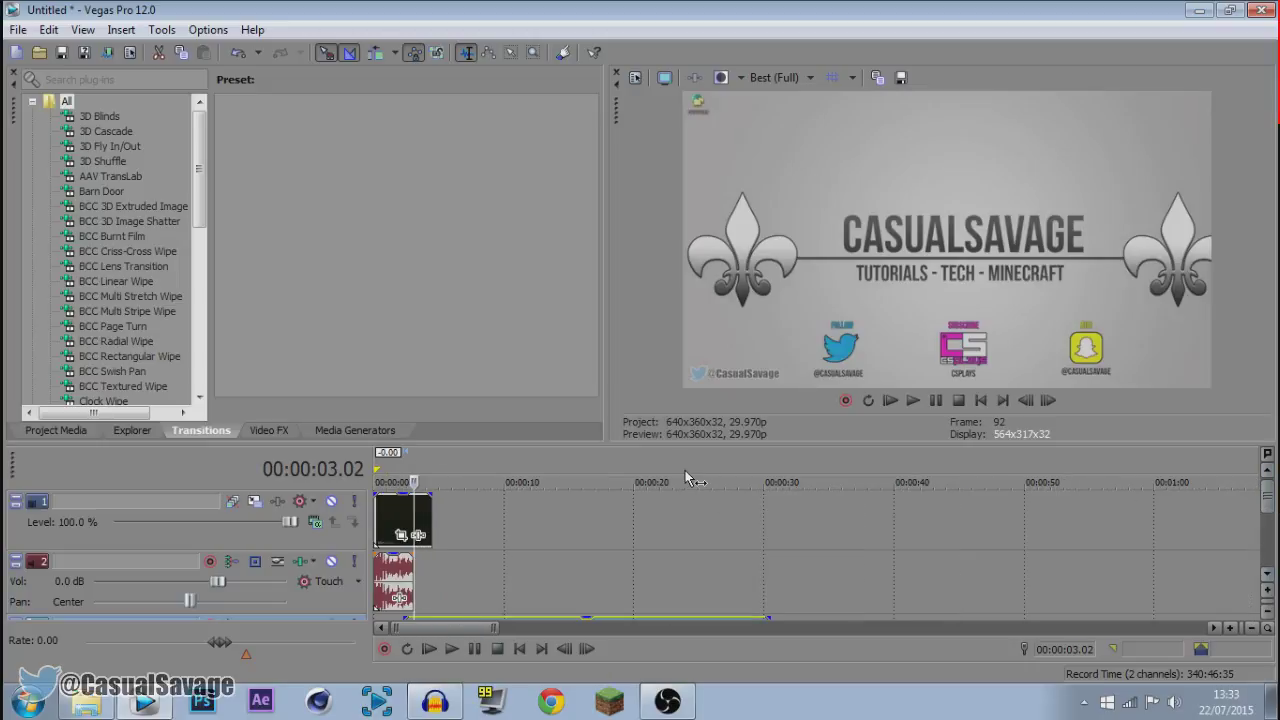
pyautogui.moveTo(693, 446); pyautogui.dragTo(700, 406)
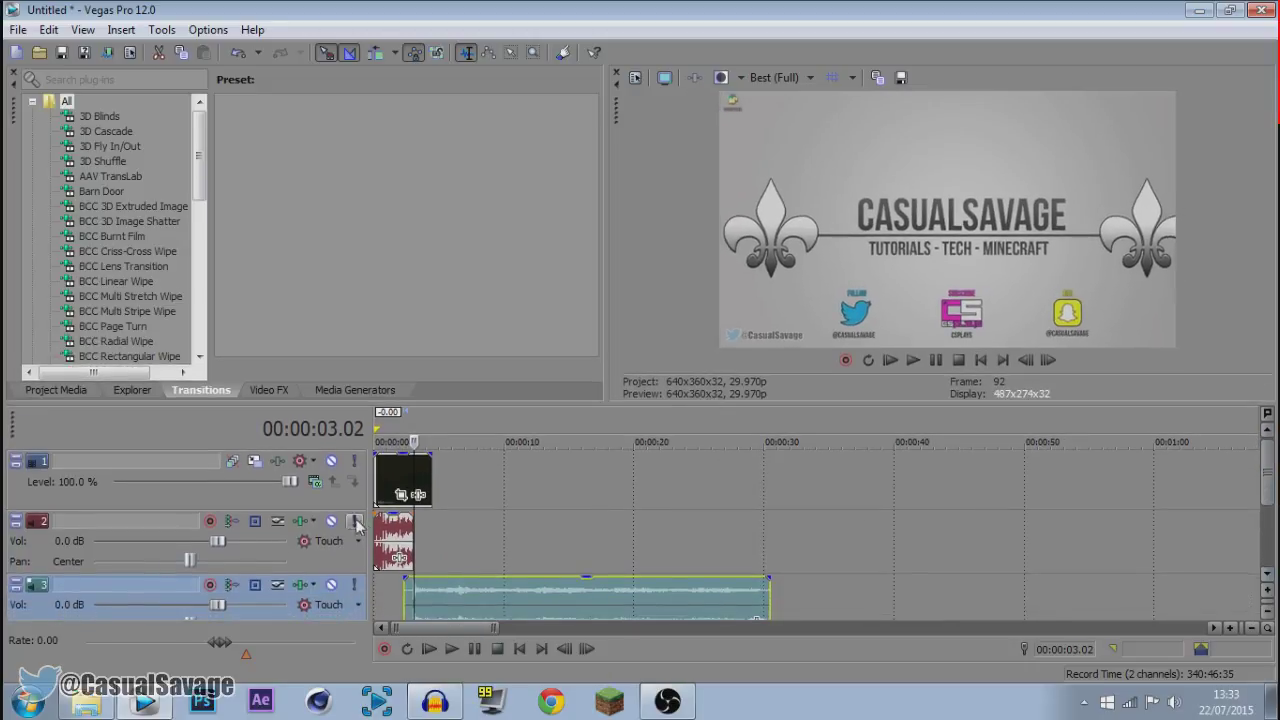
pyautogui.click(394, 540)
pyautogui.press('space')
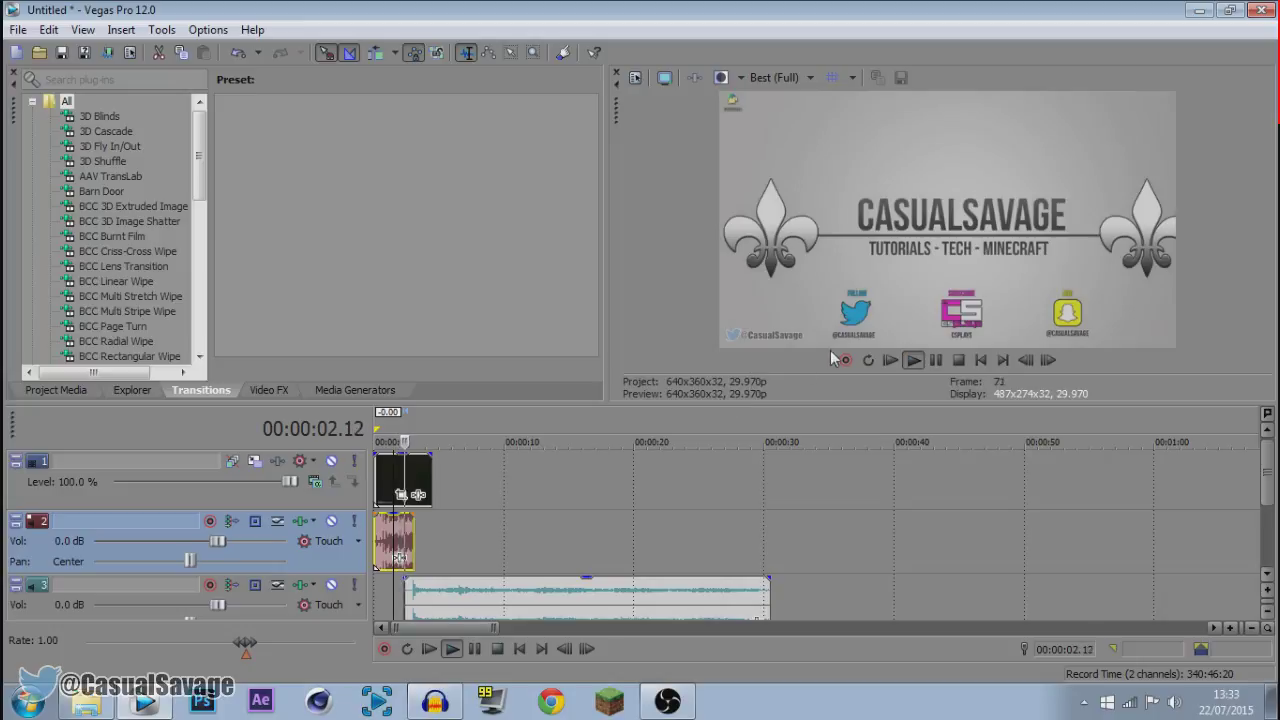
pyautogui.click(934, 360)
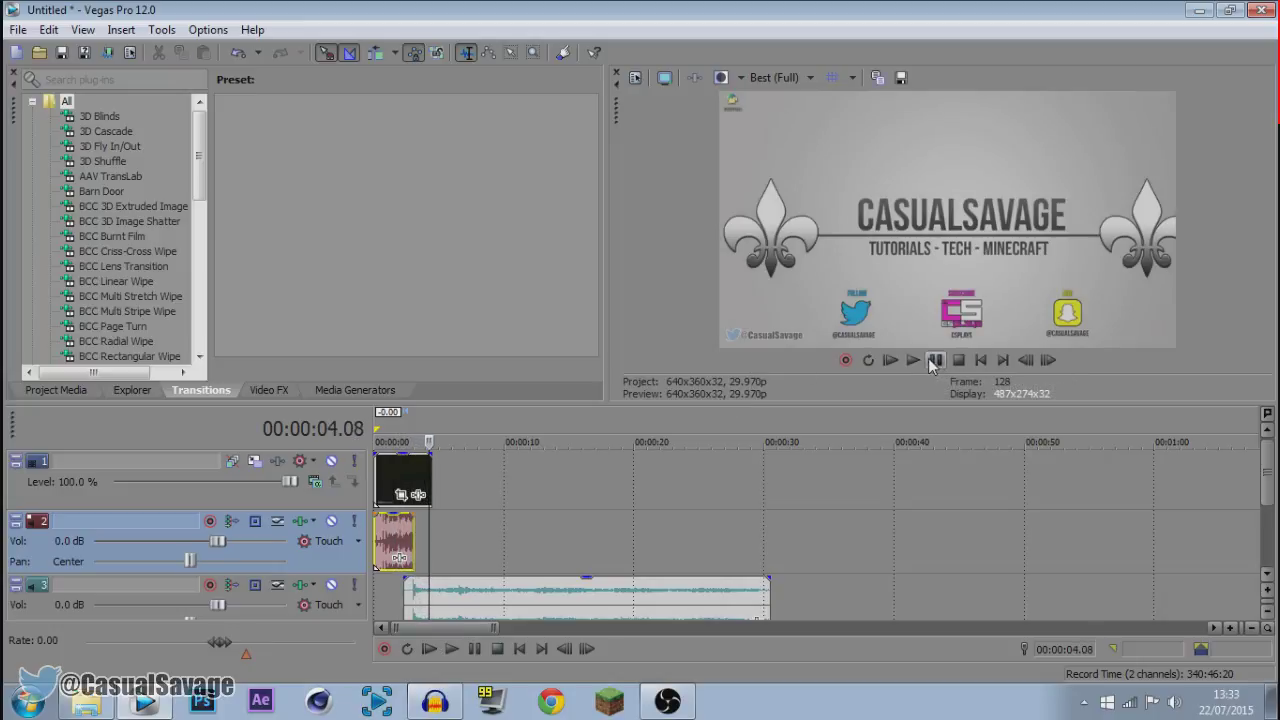
# Set the air horn track's volume to 5.5 dB and play back the start of the sound effect.
pyautogui.click(414, 599)
pyautogui.scroll(2, 440, 615)
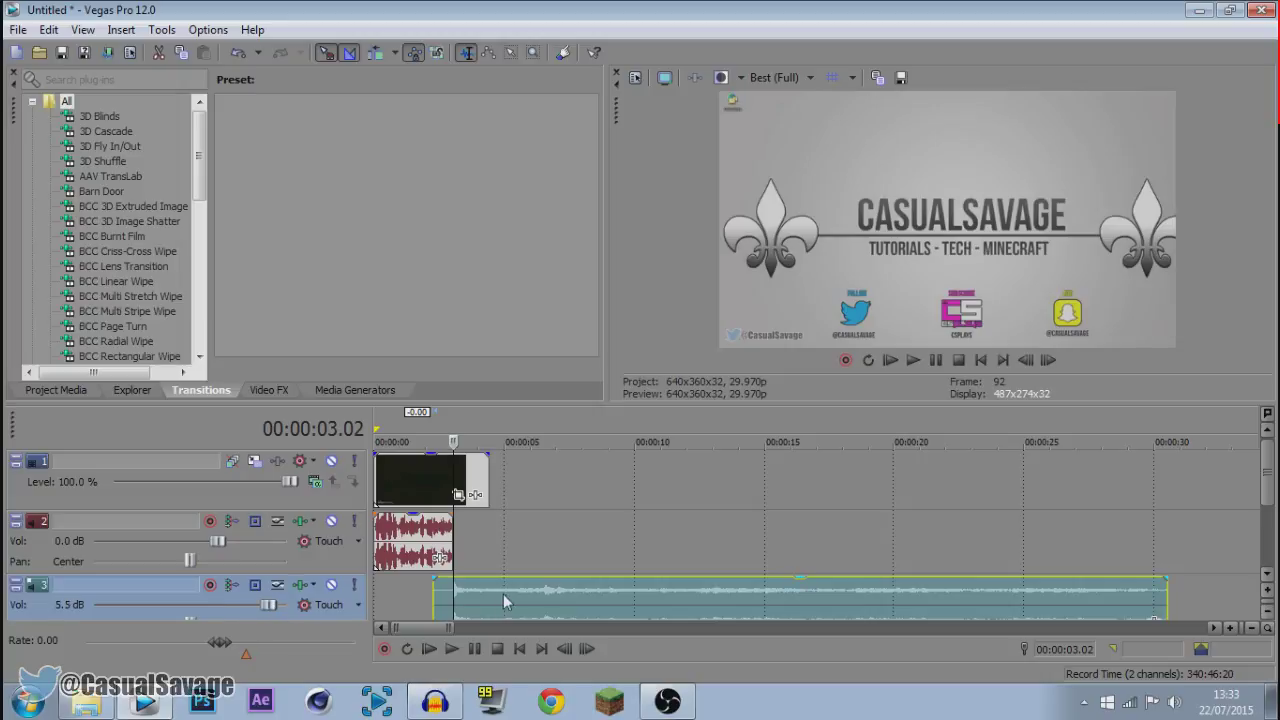
pyautogui.click(440, 600)
pyautogui.press('space')
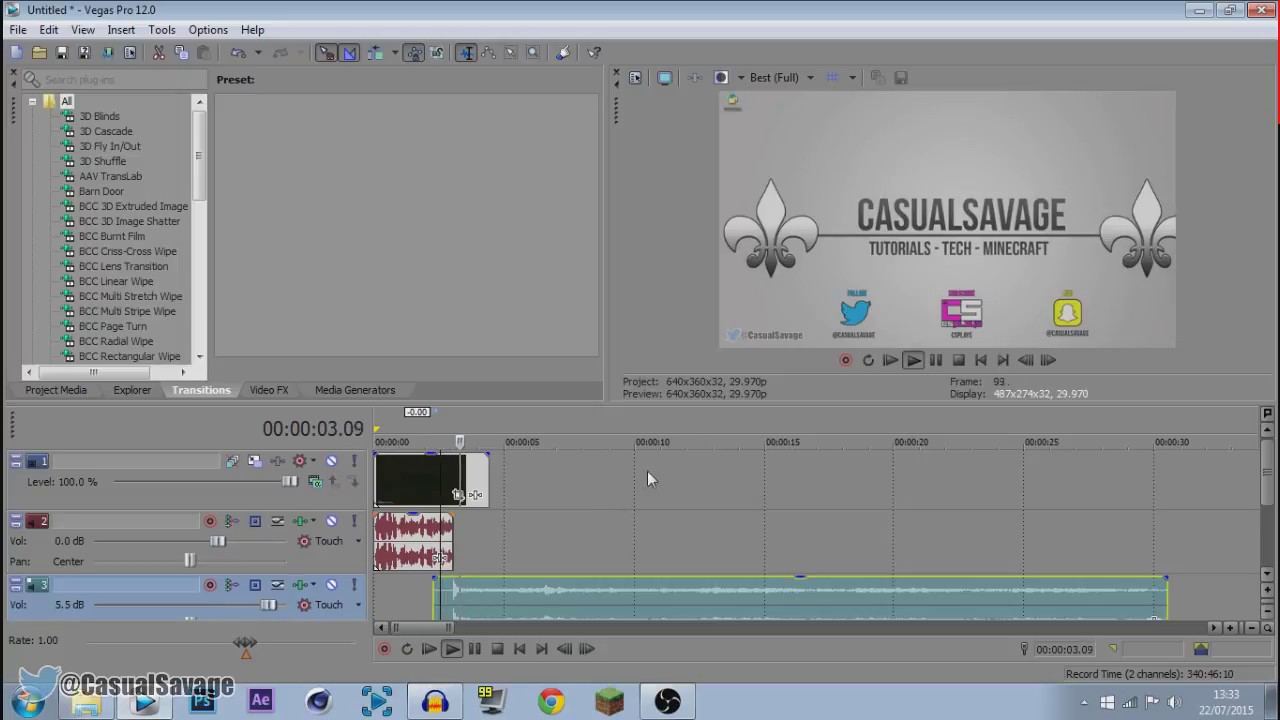
pyautogui.click(935, 361)
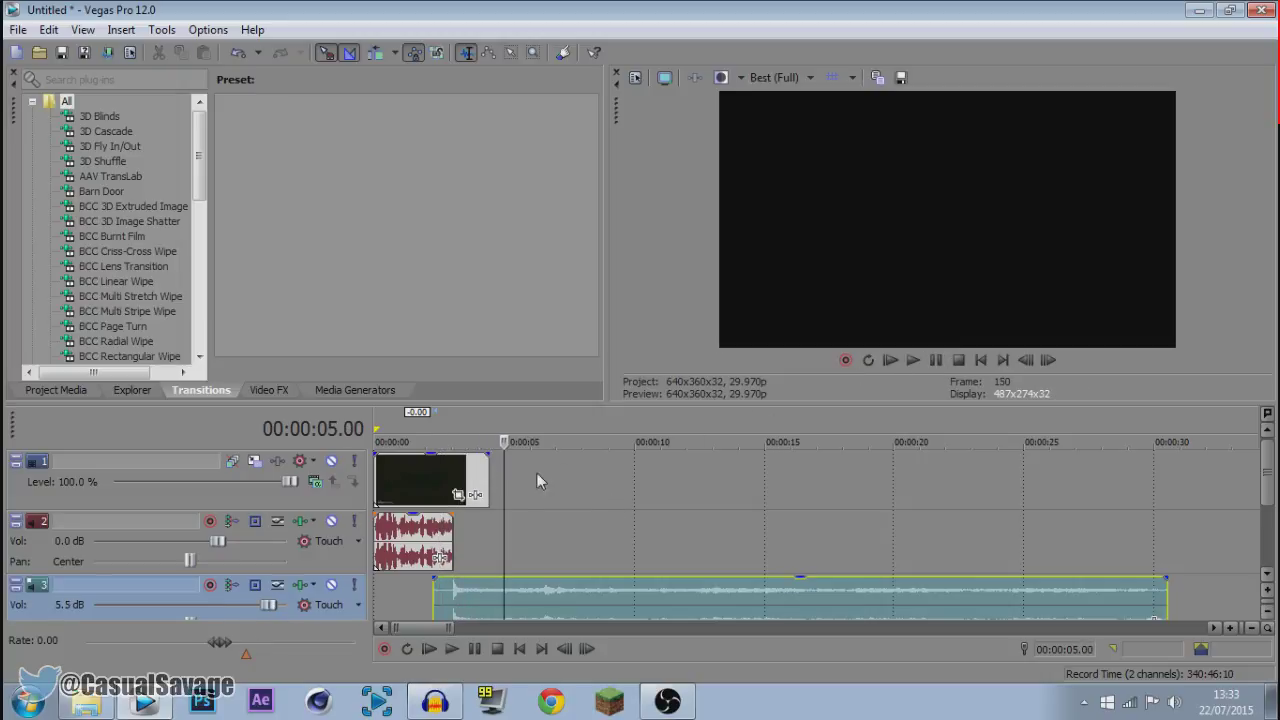
# Save a snapshot of the video frame at 00:00:03.02 as the JPEG file Image1.
pyautogui.click(455, 470)
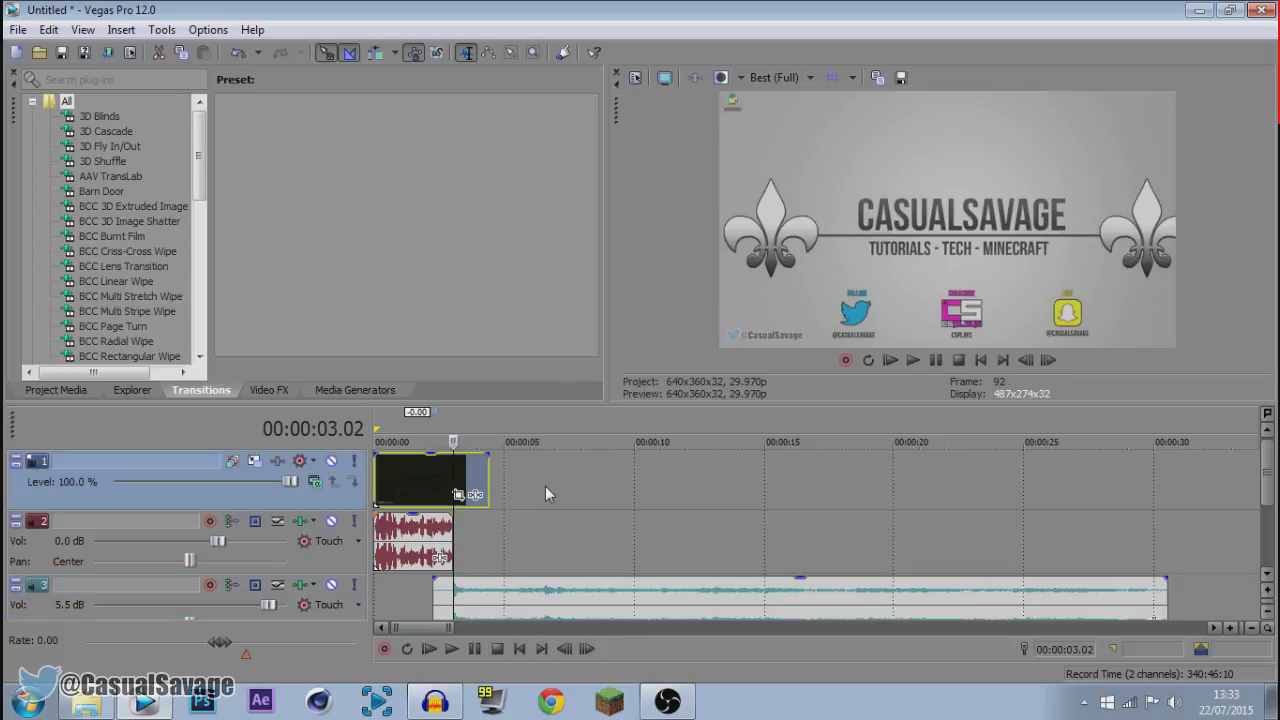
pyautogui.click(906, 82)
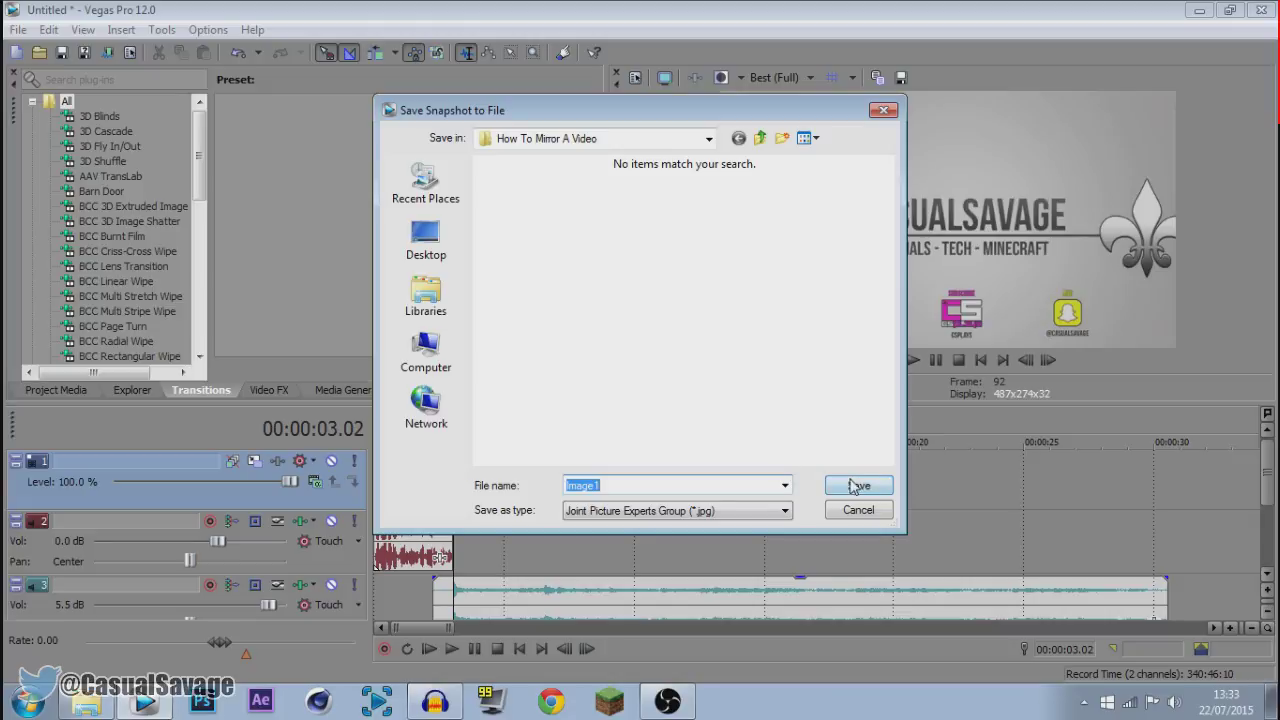
pyautogui.click(464, 240)
pyautogui.click(859, 486)
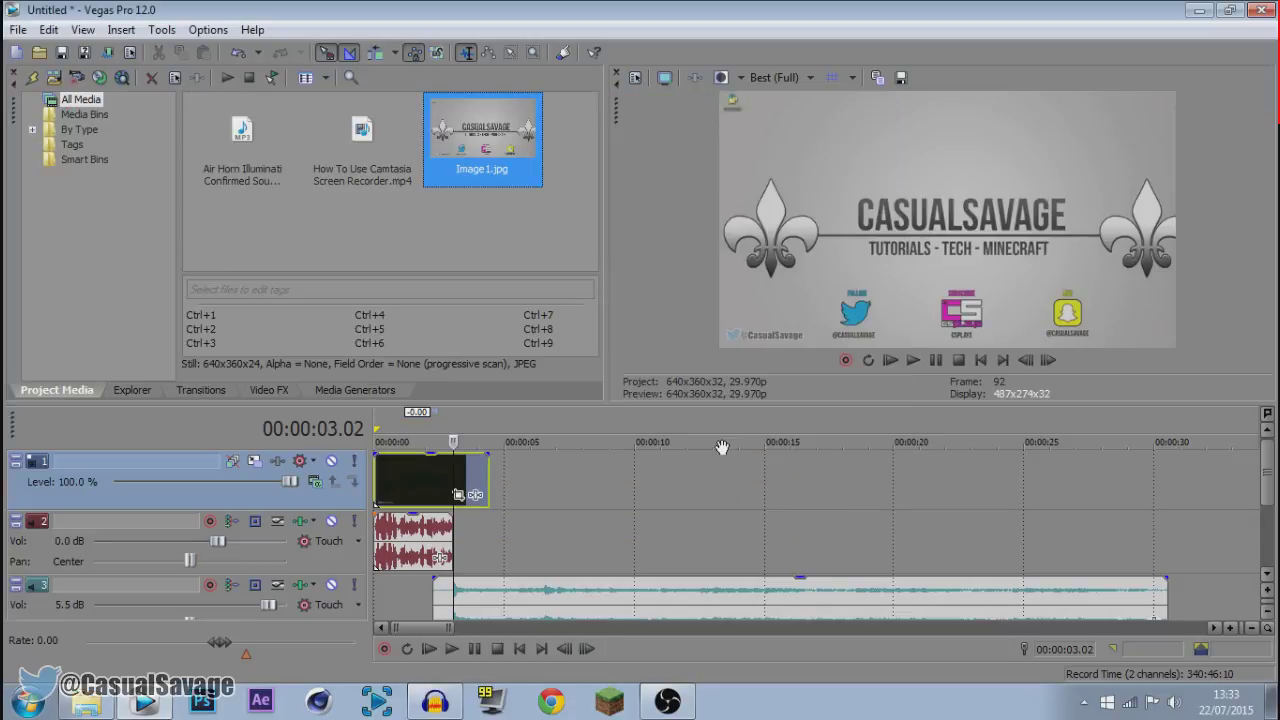
# Place Image1.jpg on the video track directly after the clip and play back the transition into the still.
pyautogui.moveTo(433, 140); pyautogui.dragTo(502, 512)
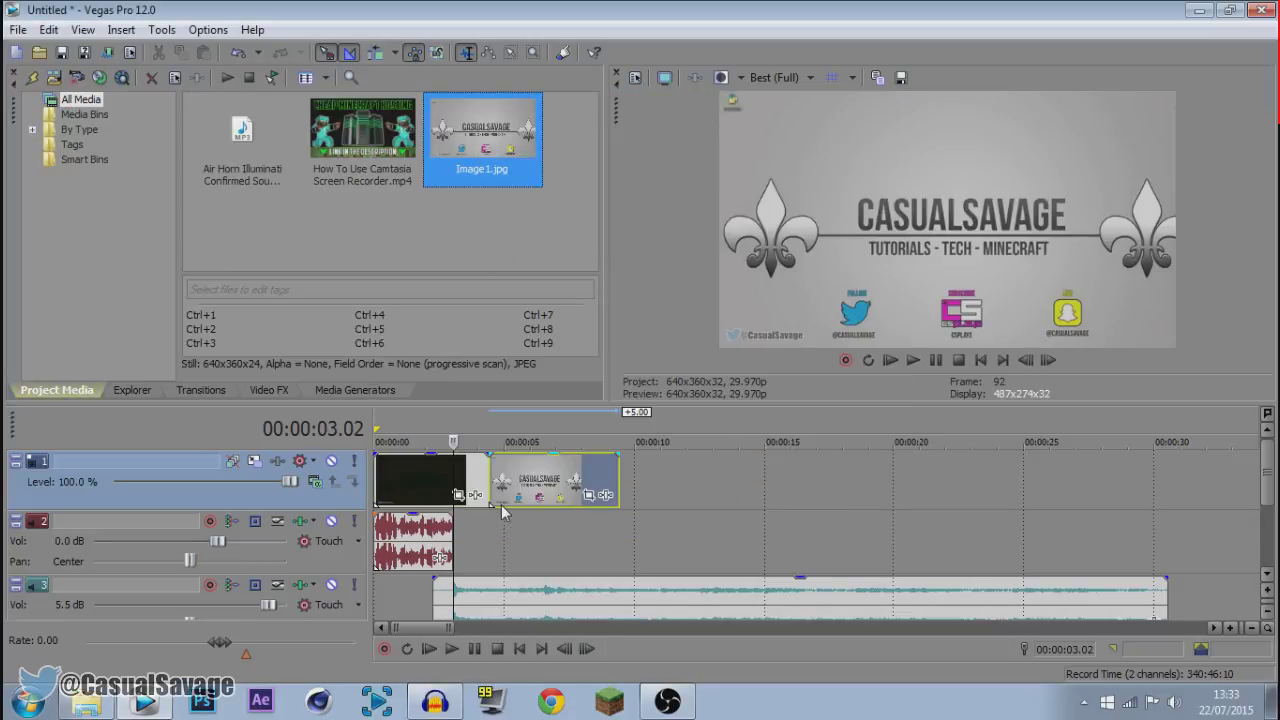
pyautogui.click(474, 494)
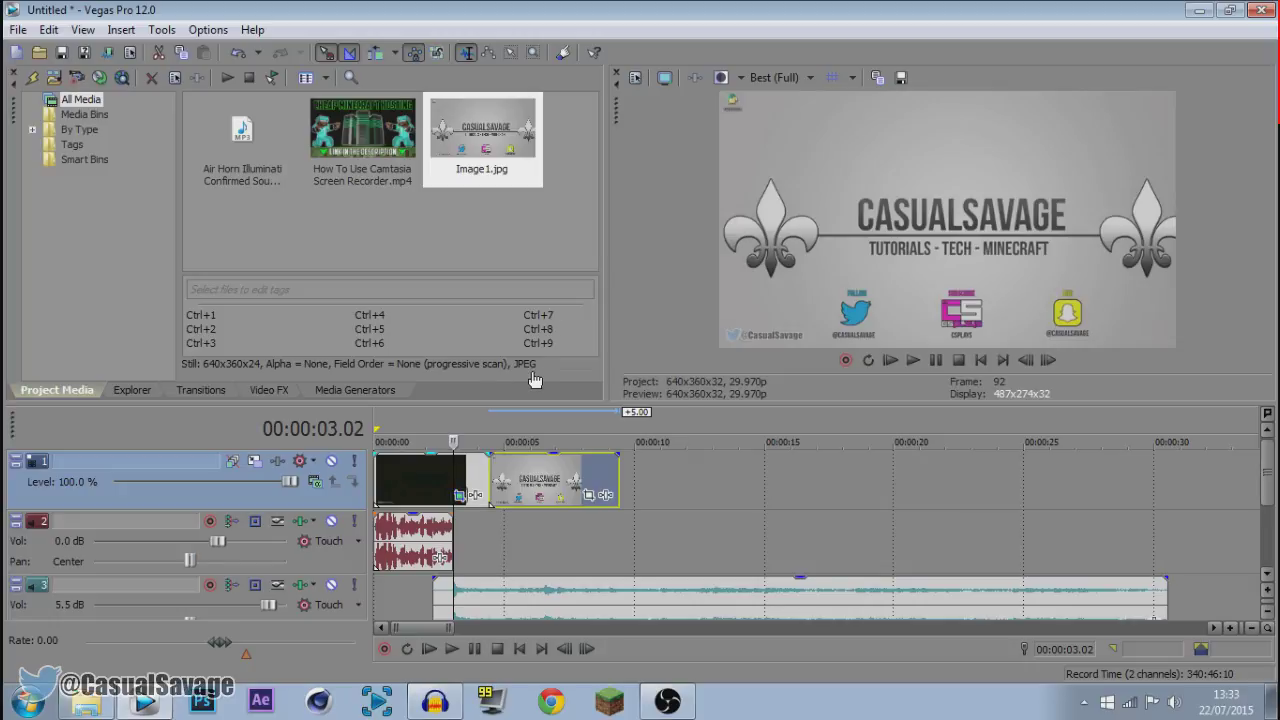
pyautogui.click(670, 245)
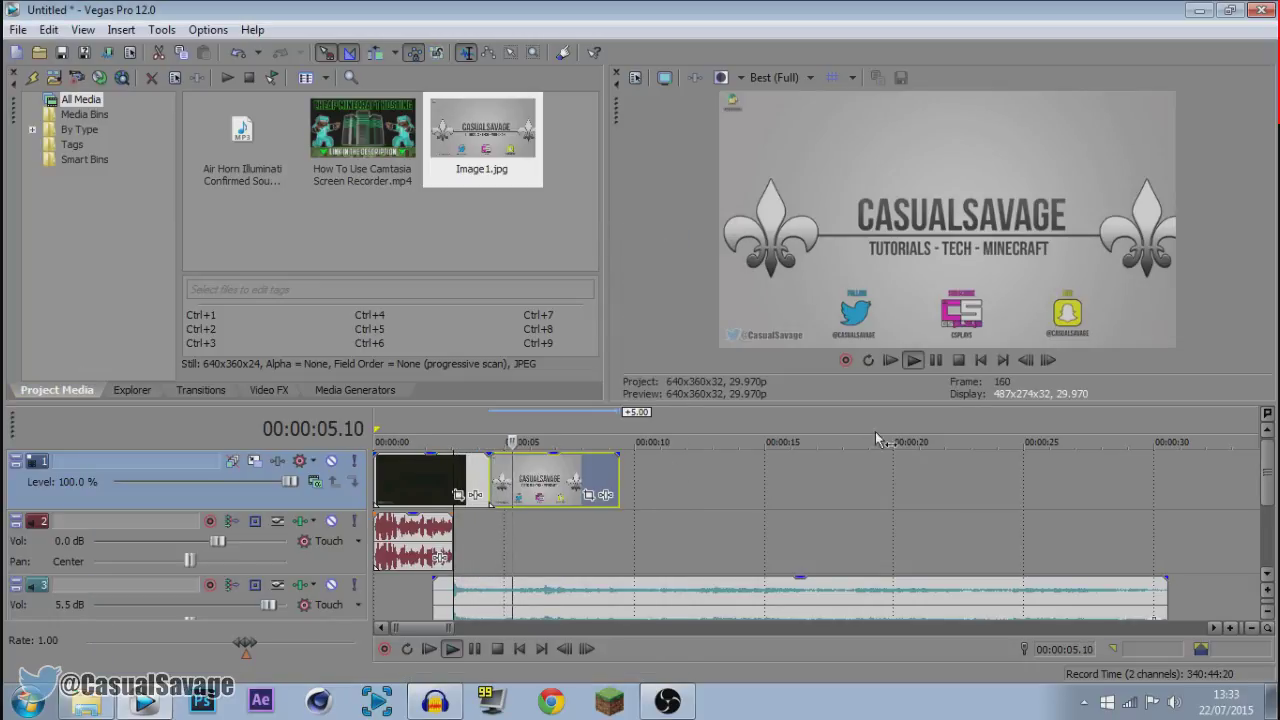
pyautogui.click(935, 360)
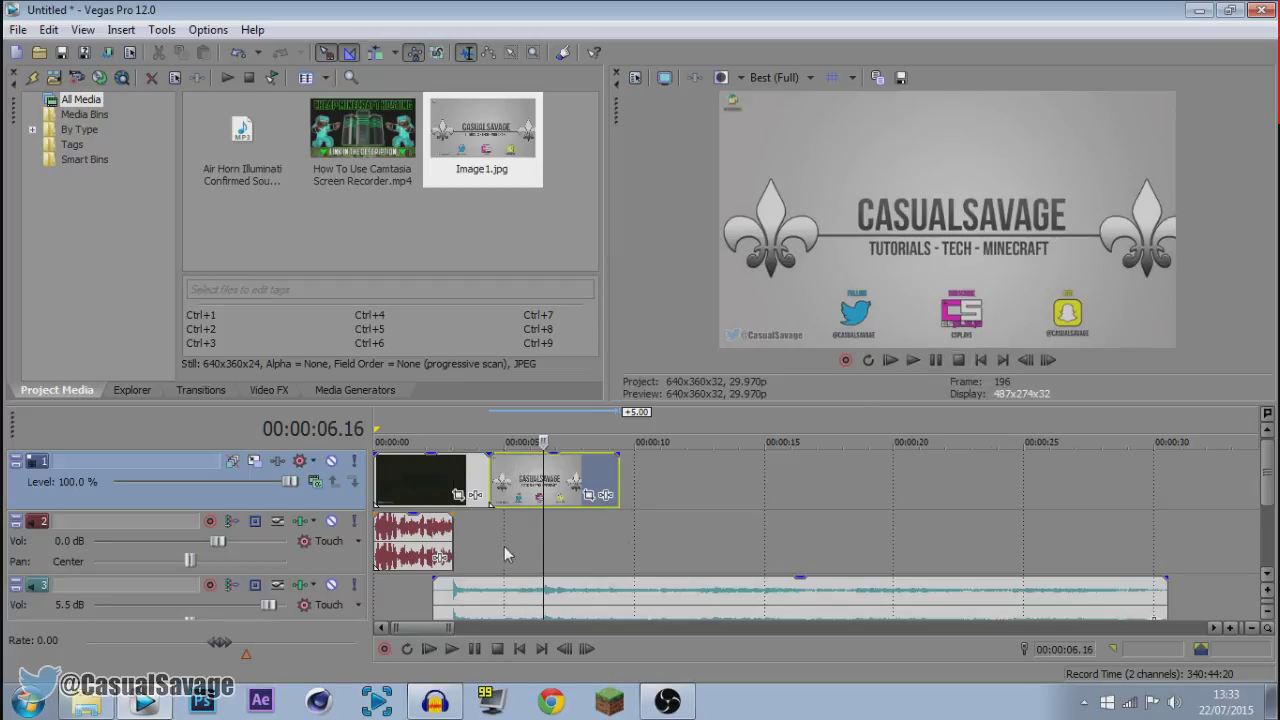
# Split the video clip at 00:00:03.02, where the trimmed audio ends.
pyautogui.click(453, 560)
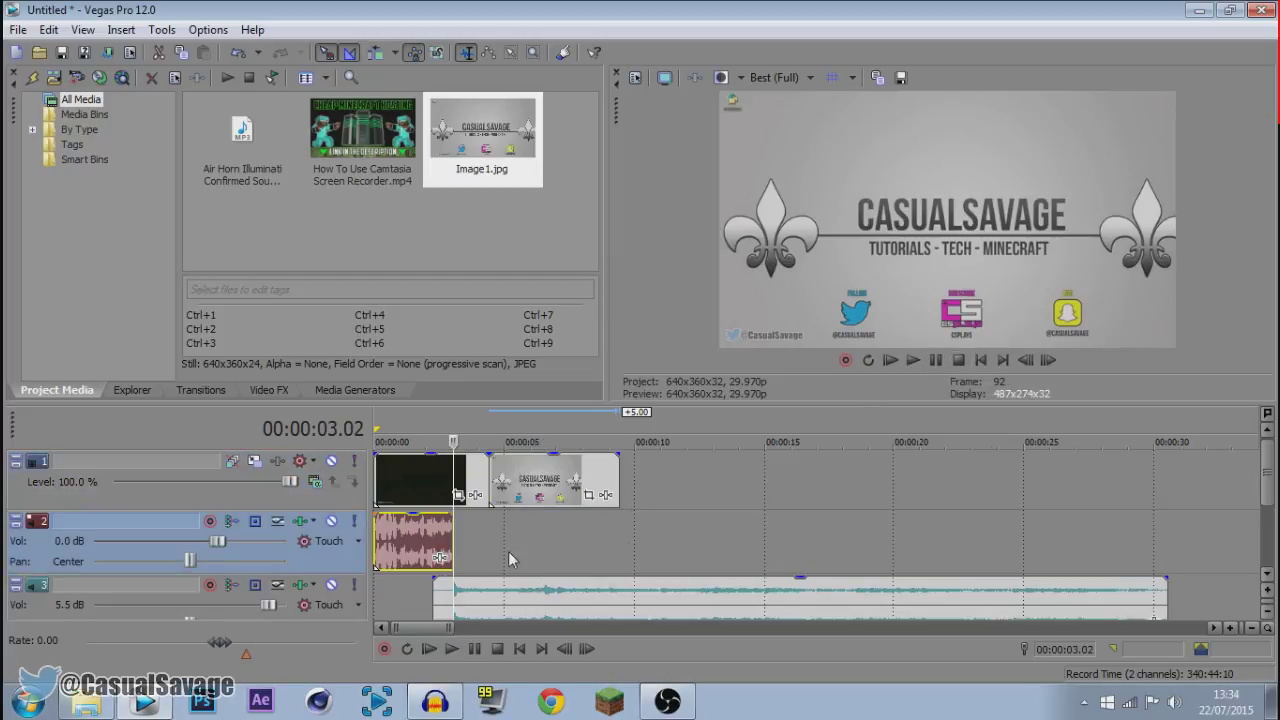
pyautogui.scroll(5, 663, 540)
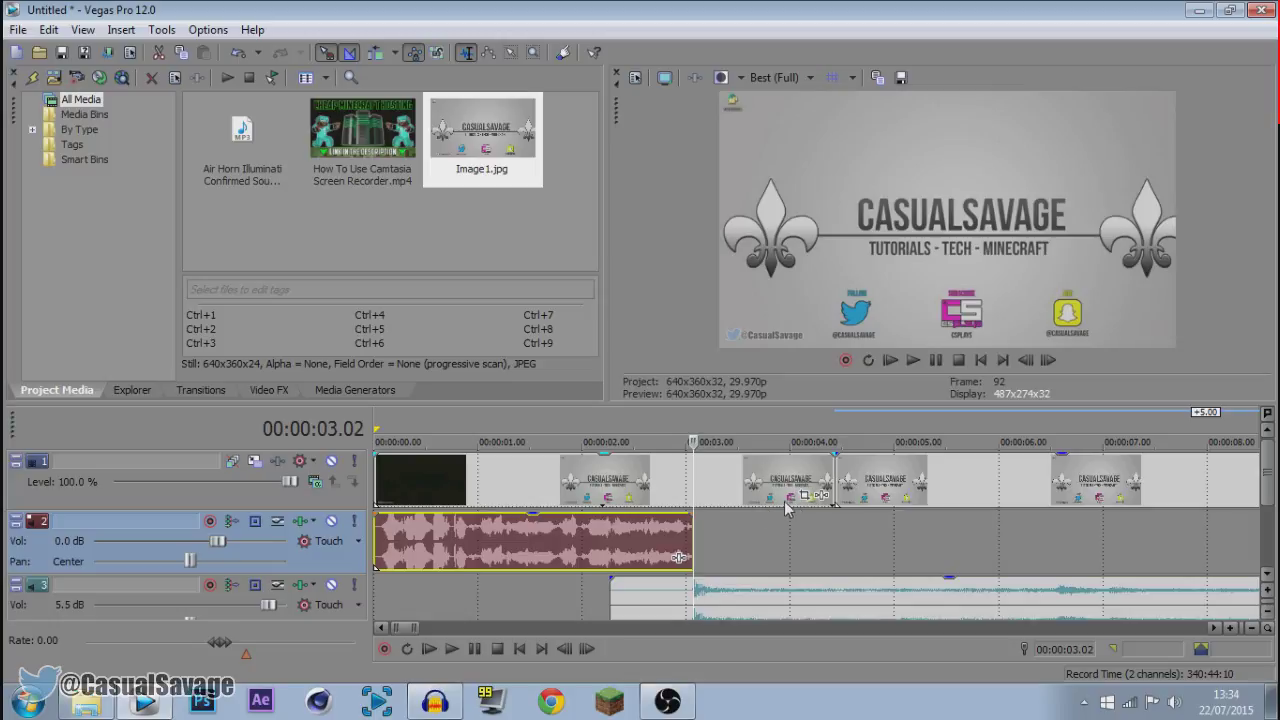
pyautogui.click(690, 484)
pyautogui.click(728, 470)
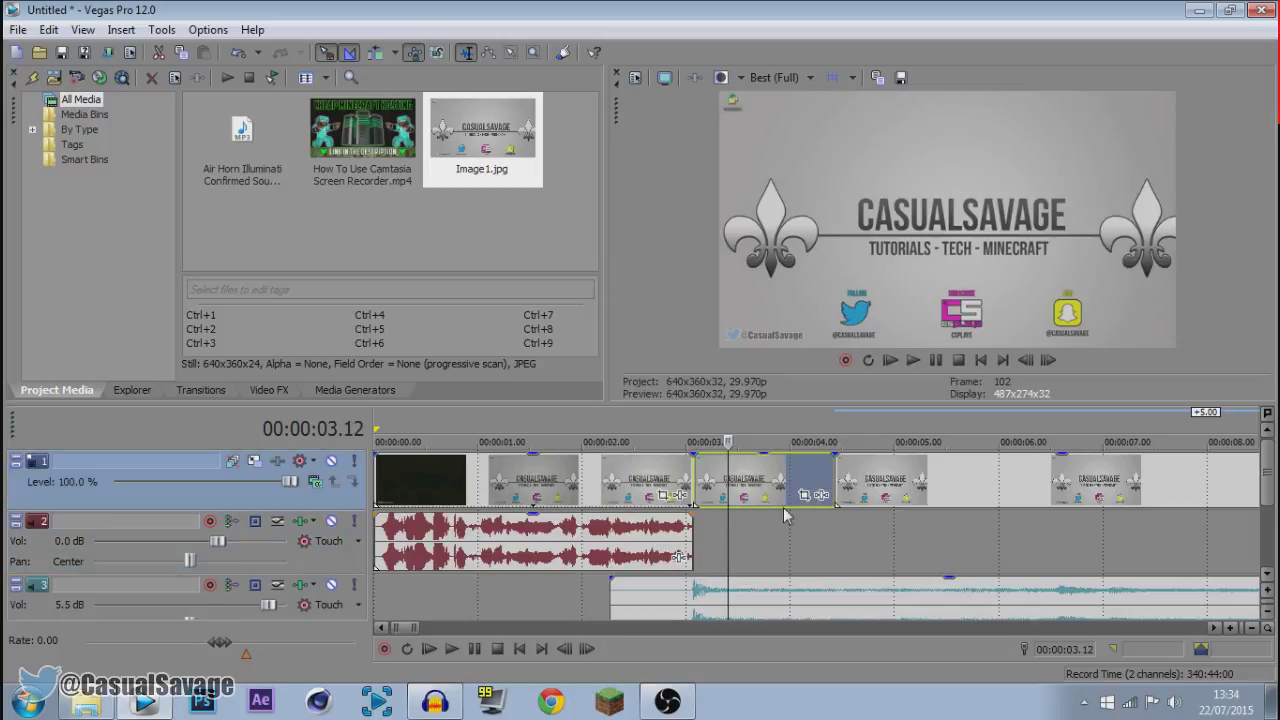
# Crop and rotate the clip segment starting at 00:00:03.02 to a width of about 214, height 120 and angle -15.7, framing the title's start.
pyautogui.click(700, 486)
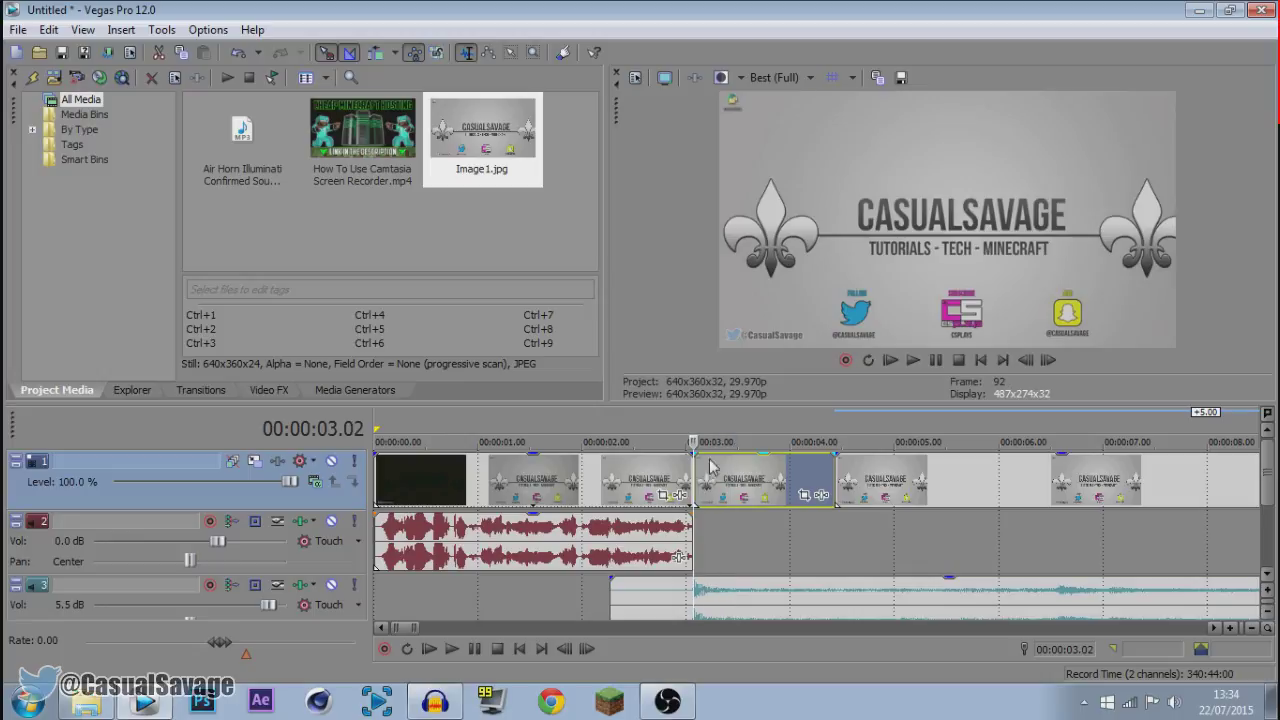
pyautogui.click(806, 496)
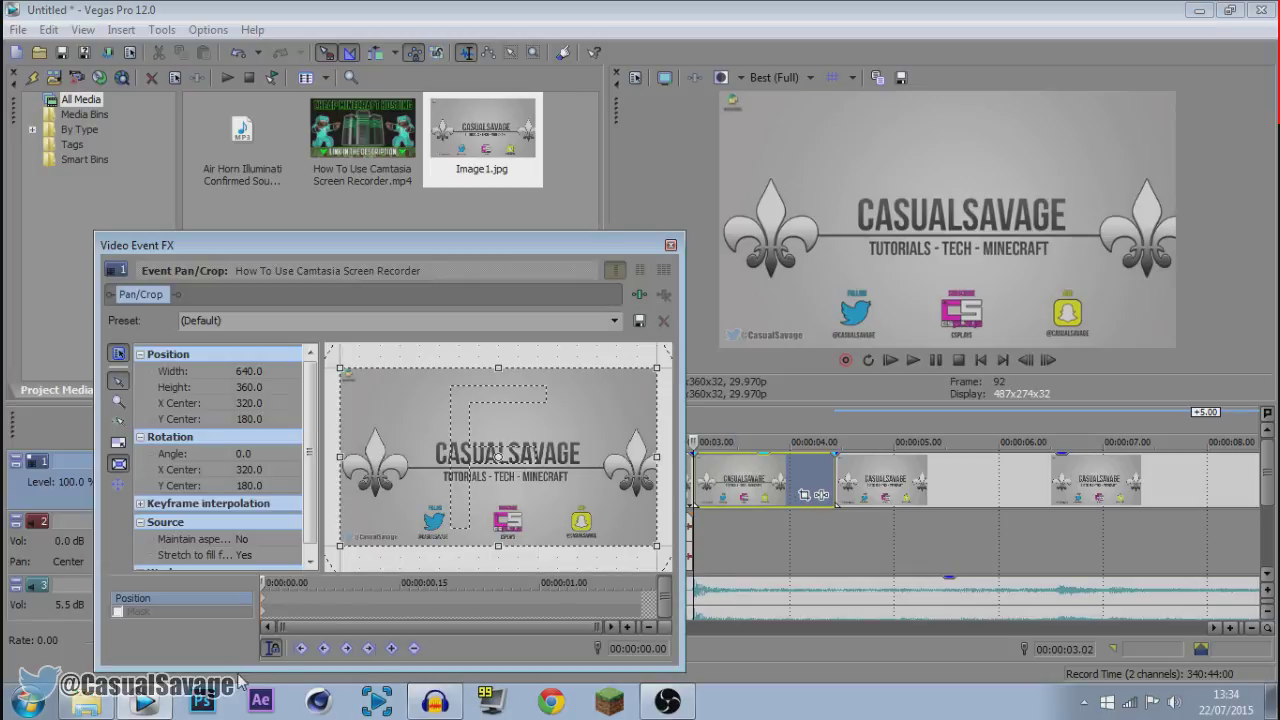
pyautogui.click(270, 650)
pyautogui.moveTo(651, 541); pyautogui.dragTo(600, 507)
pyautogui.rightClick(586, 498)
pyautogui.click(615, 517)
pyautogui.moveTo(652, 546); pyautogui.dragTo(514, 473)
pyautogui.moveTo(557, 509); pyautogui.dragTo(504, 463)
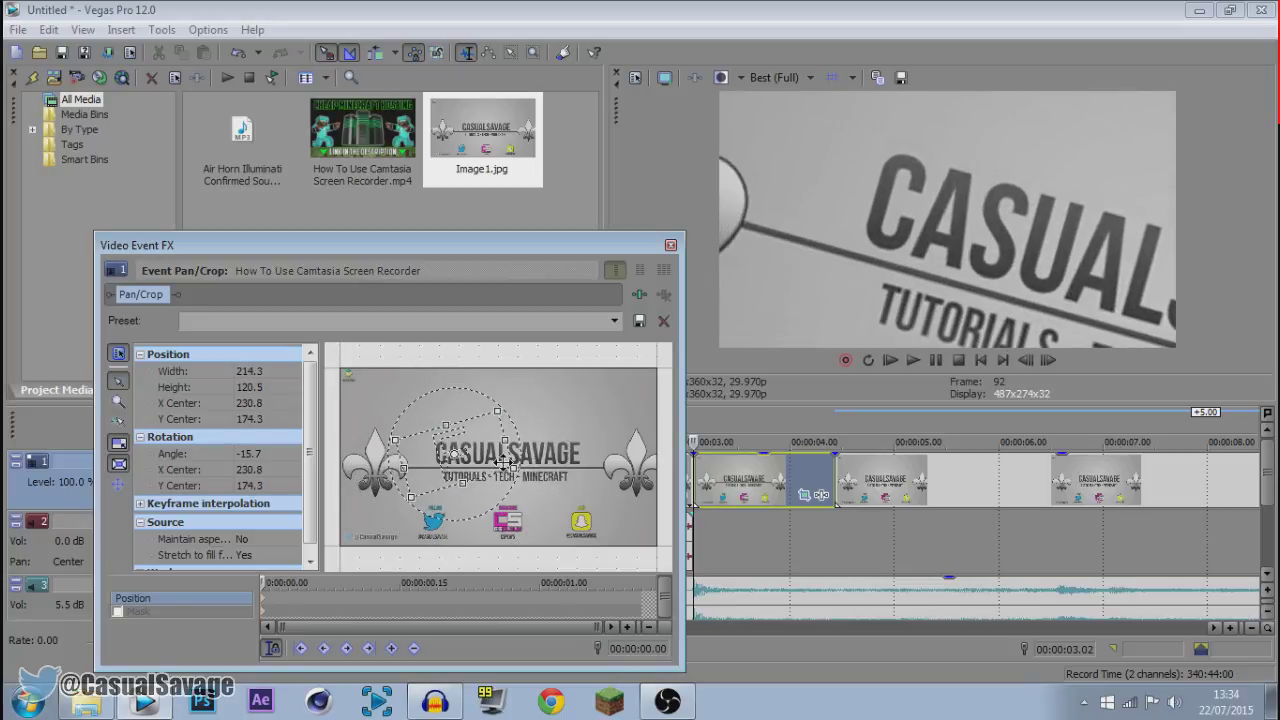
pyautogui.click(670, 246)
# Play back the cut from the normal clip into the zoomed and tilted segment.
pyautogui.scroll(-3, 714, 485)
pyautogui.click(570, 540)
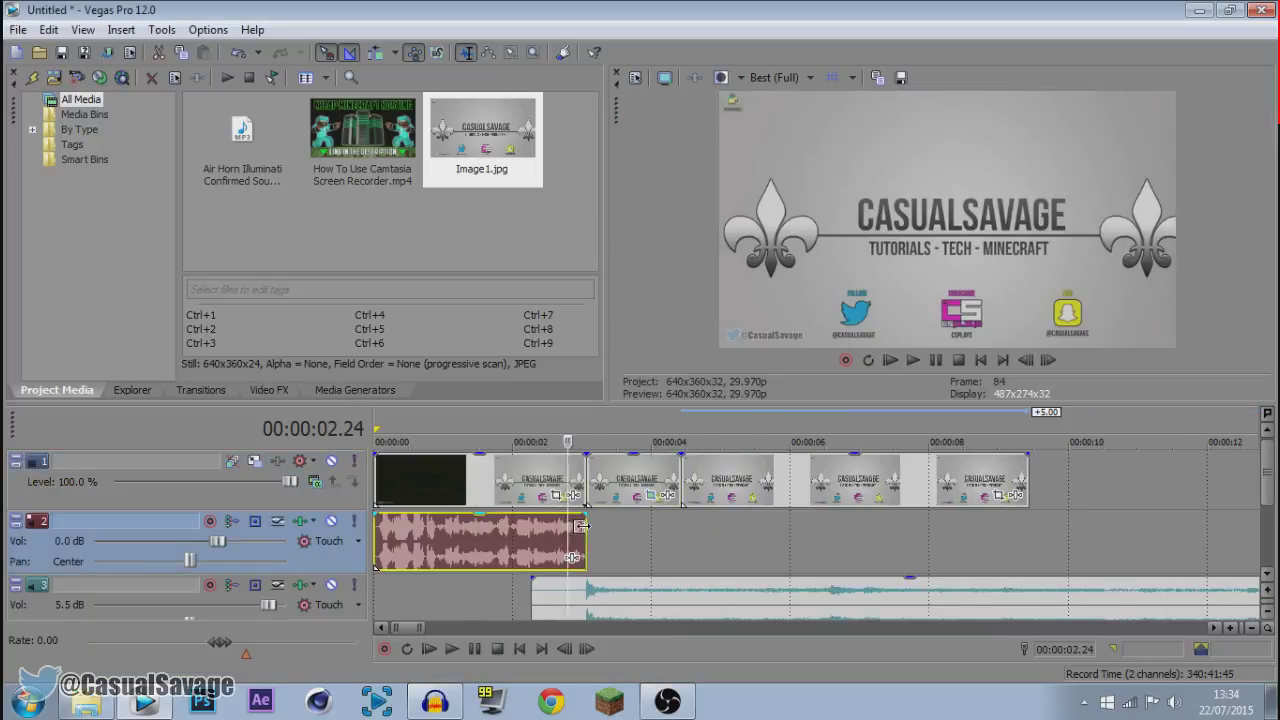
pyautogui.press('space')
pyautogui.click(935, 360)
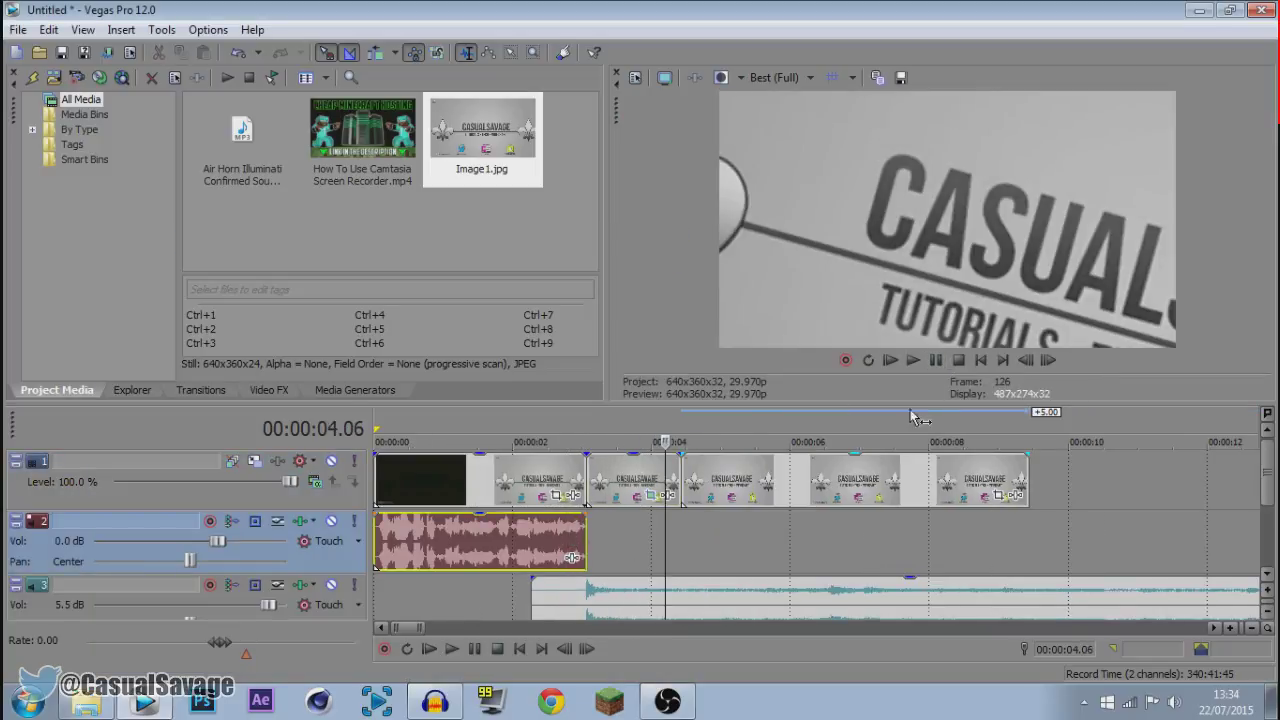
# Insert a new video track above the clip and place the Illuminati logo image on it at 00:00:03.02.
pyautogui.click(582, 497)
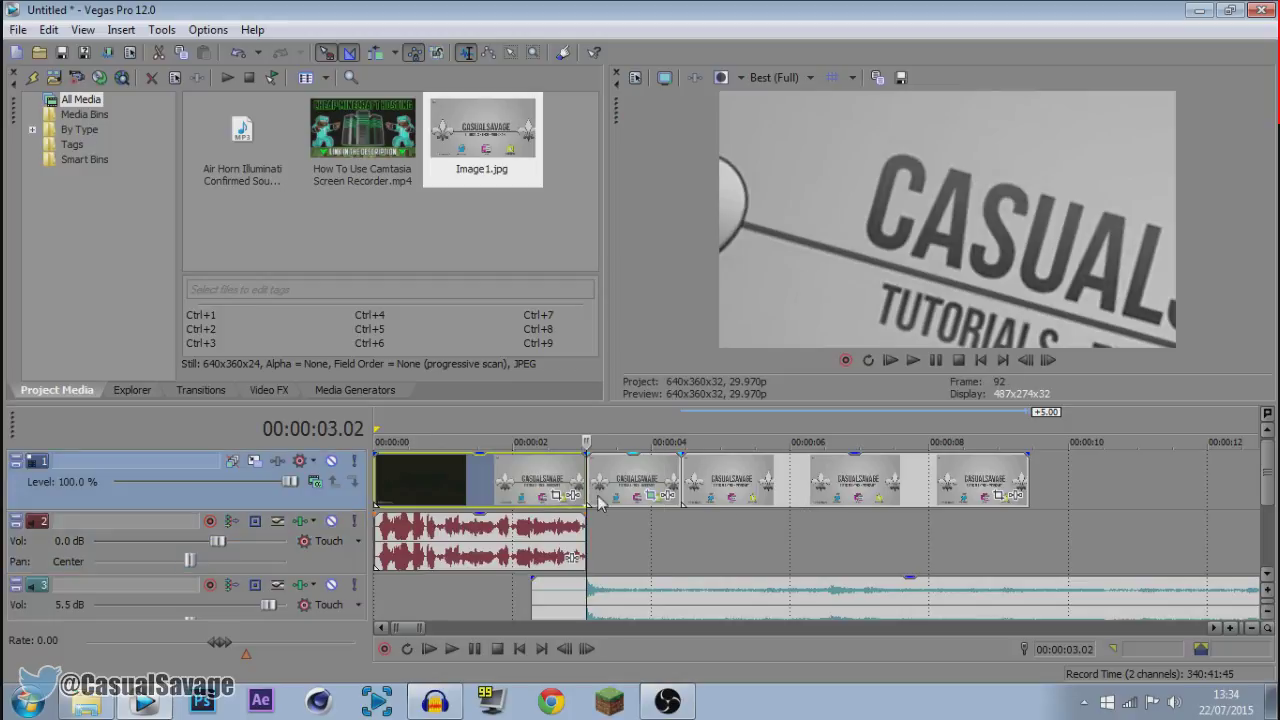
pyautogui.rightClick(356, 505)
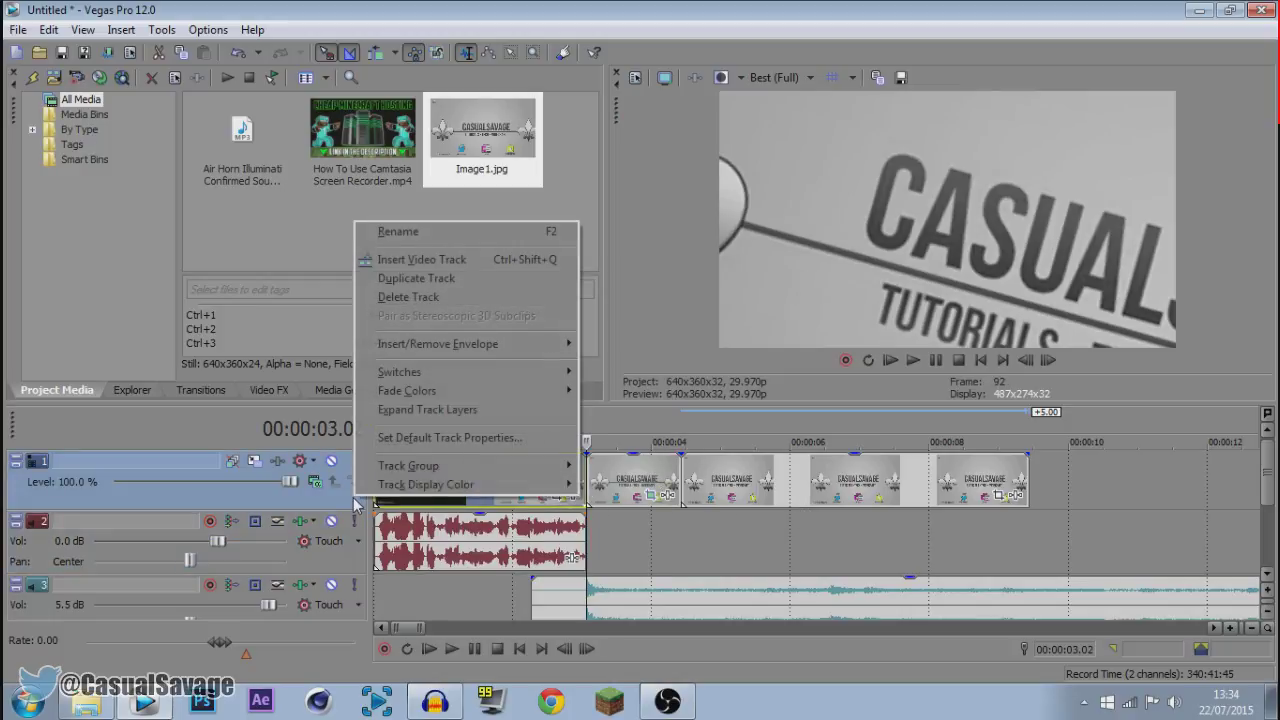
pyautogui.click(463, 262)
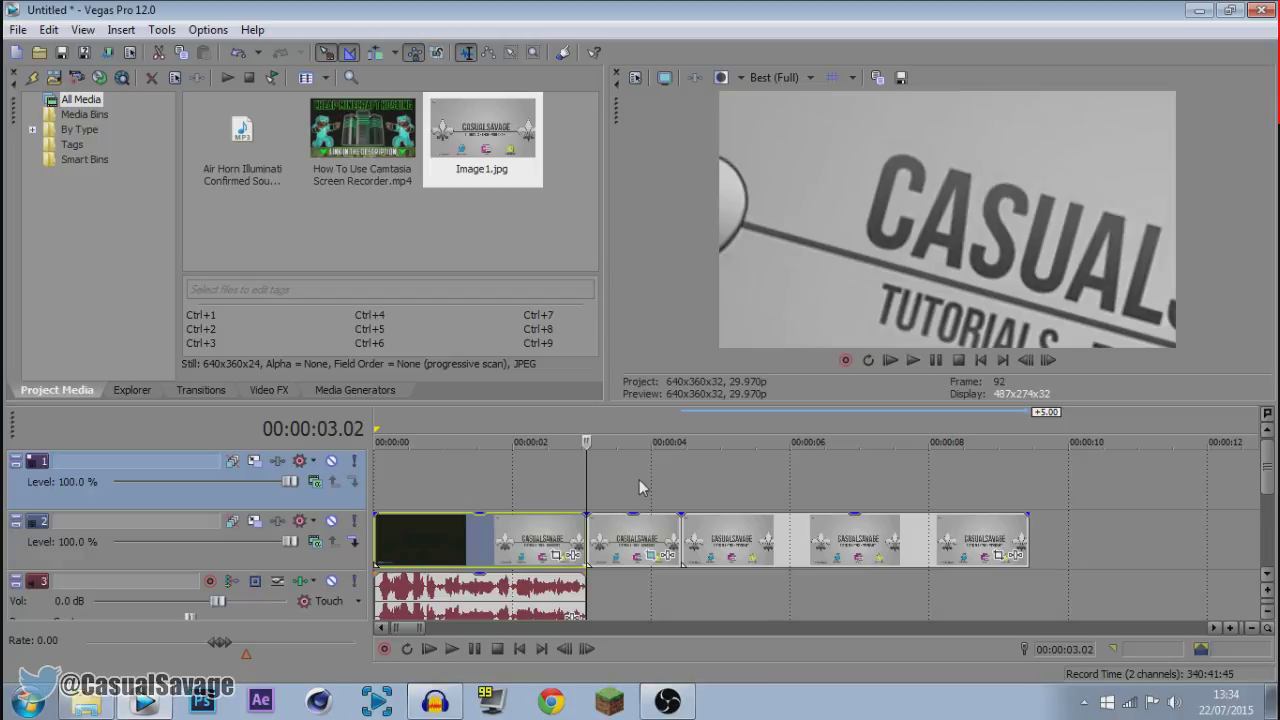
pyautogui.click(86, 703)
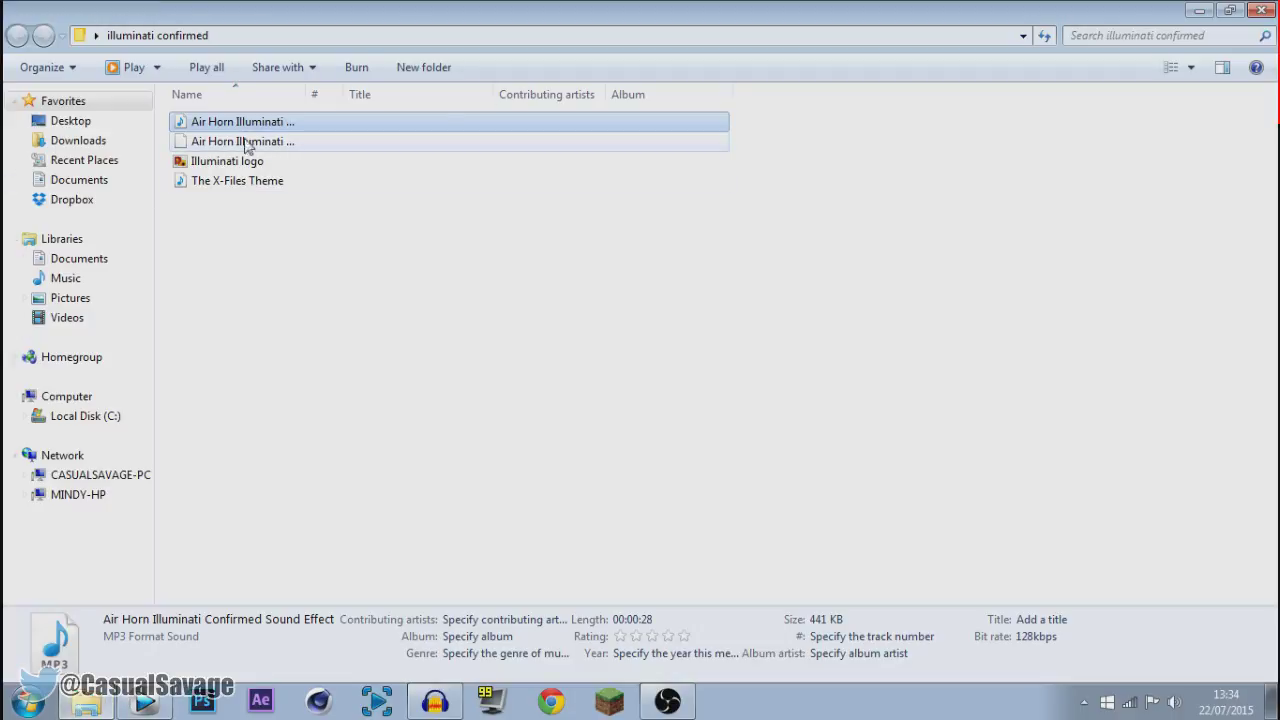
pyautogui.click(197, 163)
pyautogui.moveTo(234, 172); pyautogui.dragTo(595, 500)
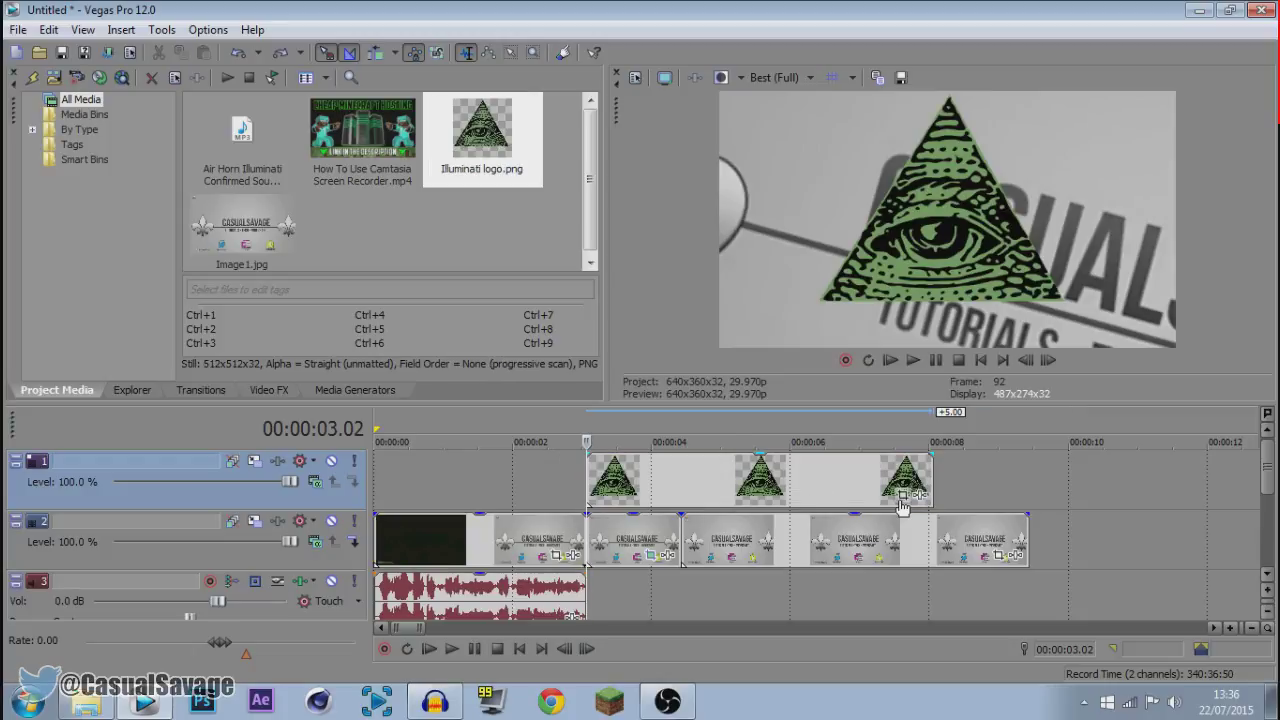
# With Track Motion, shrink the logo to about 95.5 by 90.5, rotate it about 12.3 degrees and position it over the title's first A.
pyautogui.click(255, 462)
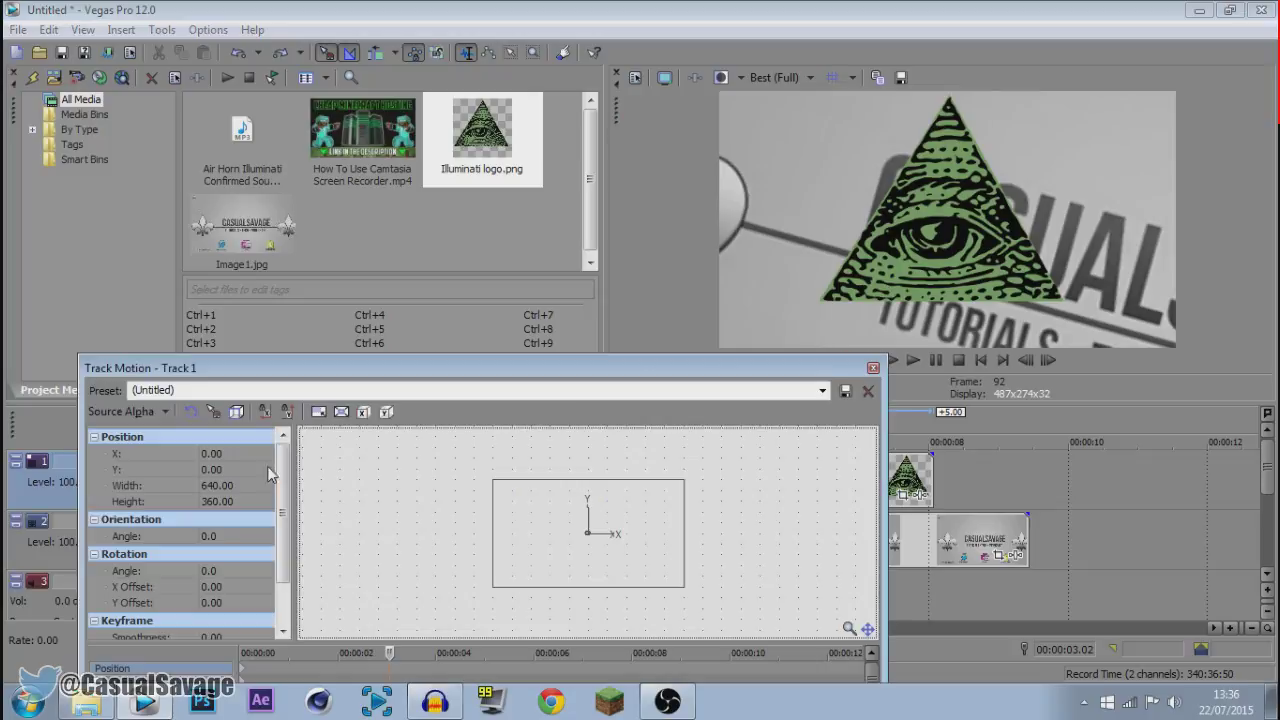
pyautogui.moveTo(428, 374); pyautogui.dragTo(424, 273)
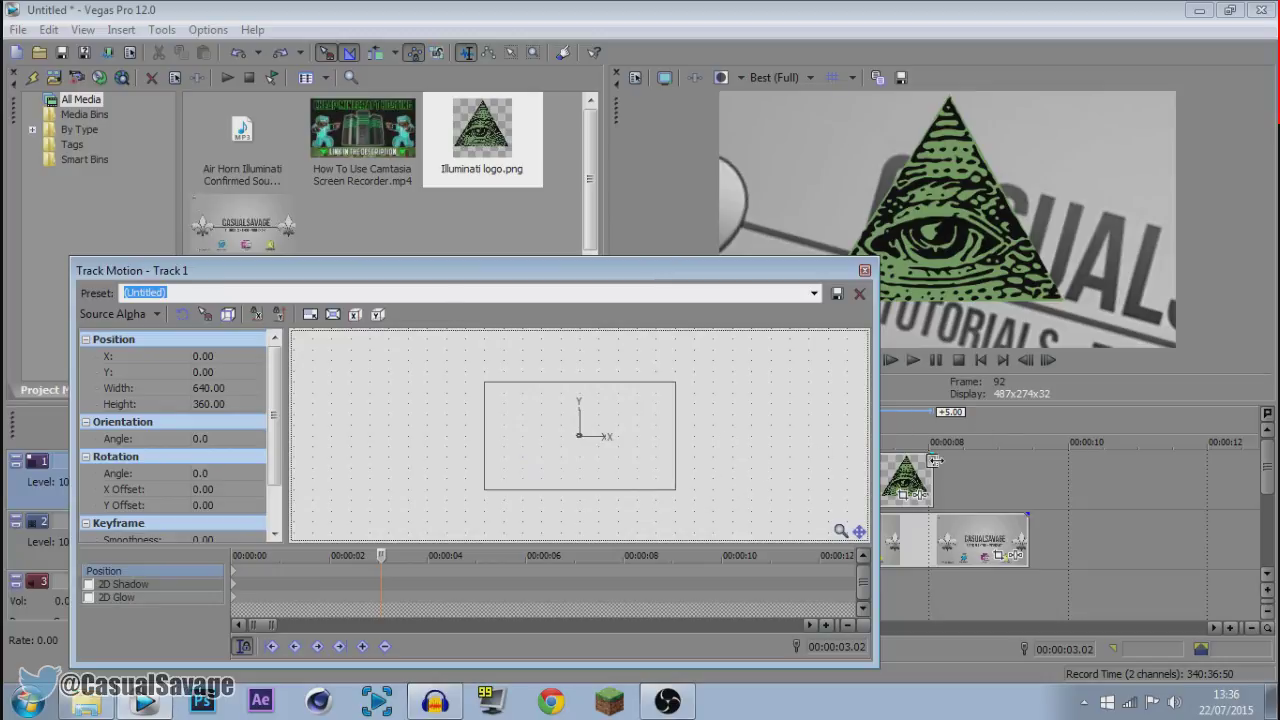
pyautogui.moveTo(487, 278); pyautogui.dragTo(1080, 270)
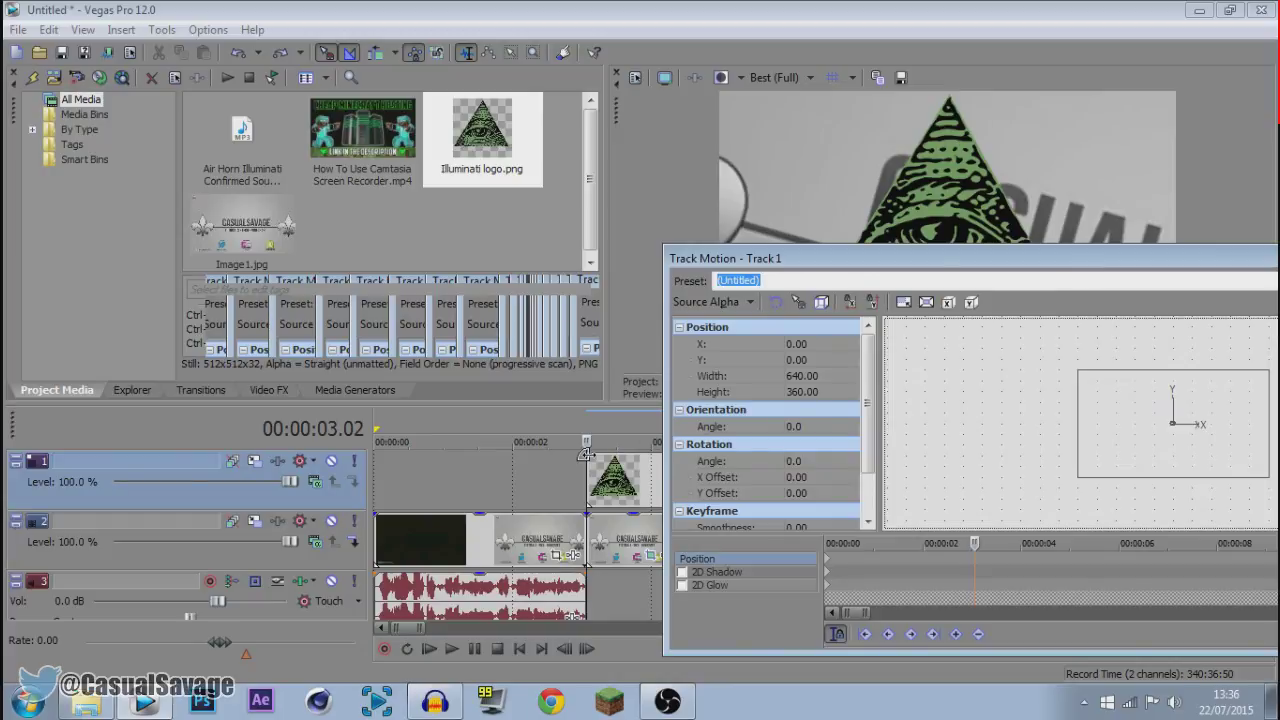
pyautogui.moveTo(615, 252); pyautogui.dragTo(366, 274)
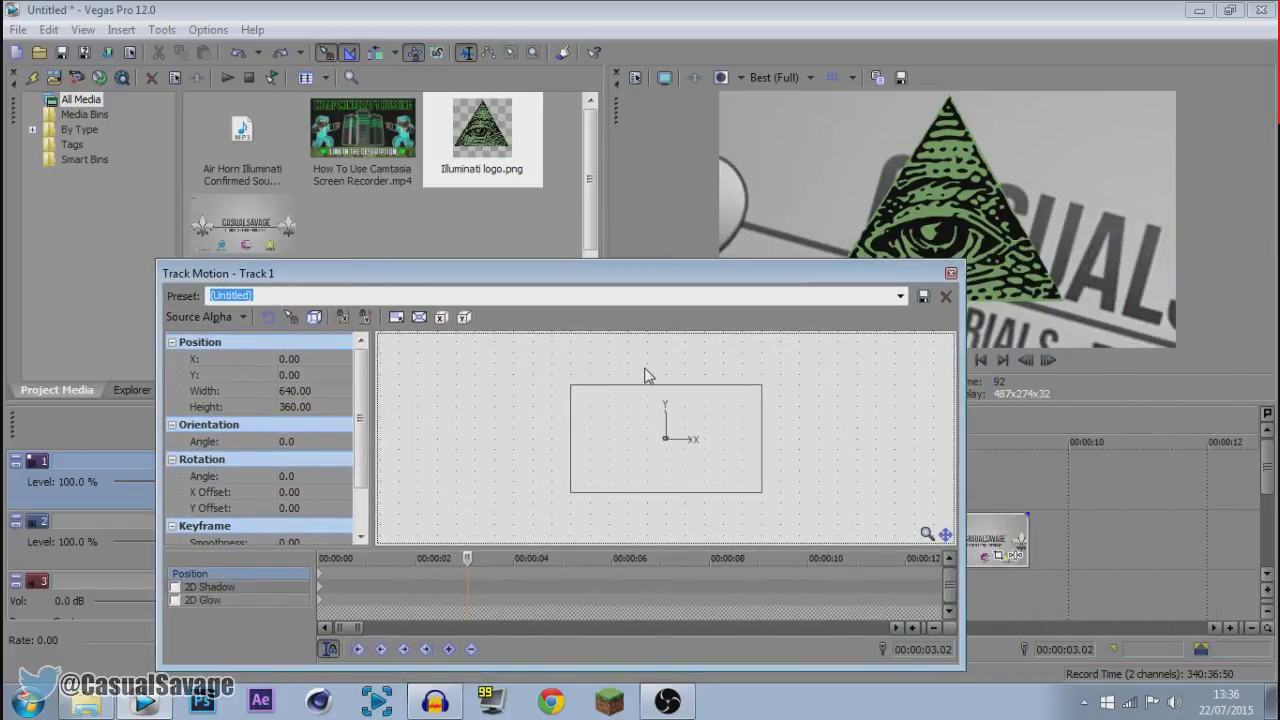
pyautogui.moveTo(670, 273); pyautogui.dragTo(510, 286)
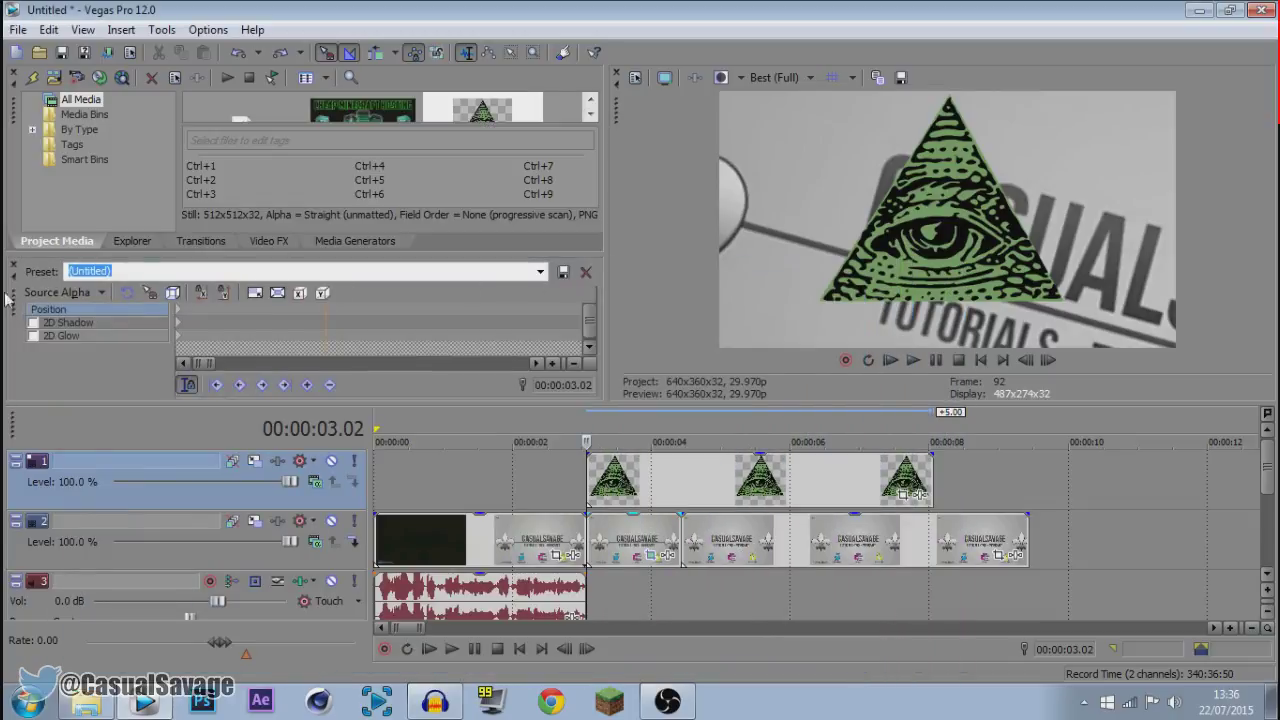
pyautogui.moveTo(18, 320); pyautogui.dragTo(90, 325)
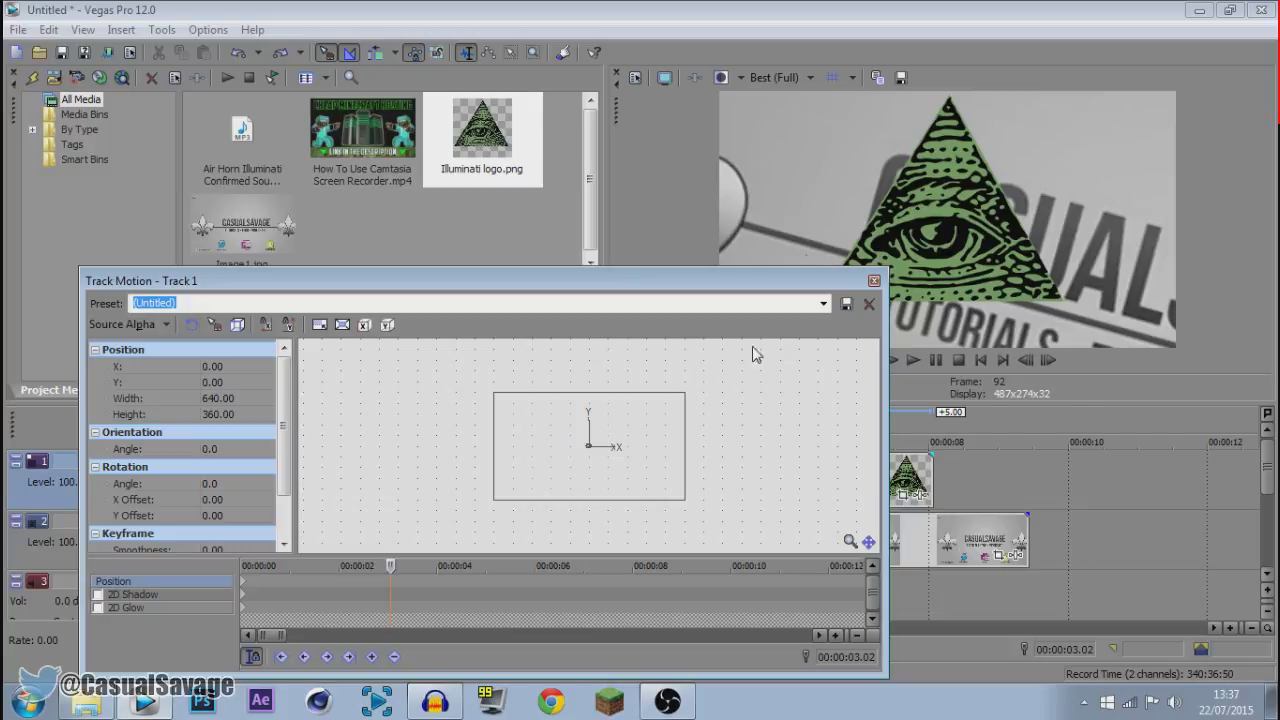
pyautogui.moveTo(683, 503); pyautogui.dragTo(607, 458)
pyautogui.scroll(2, 622, 466)
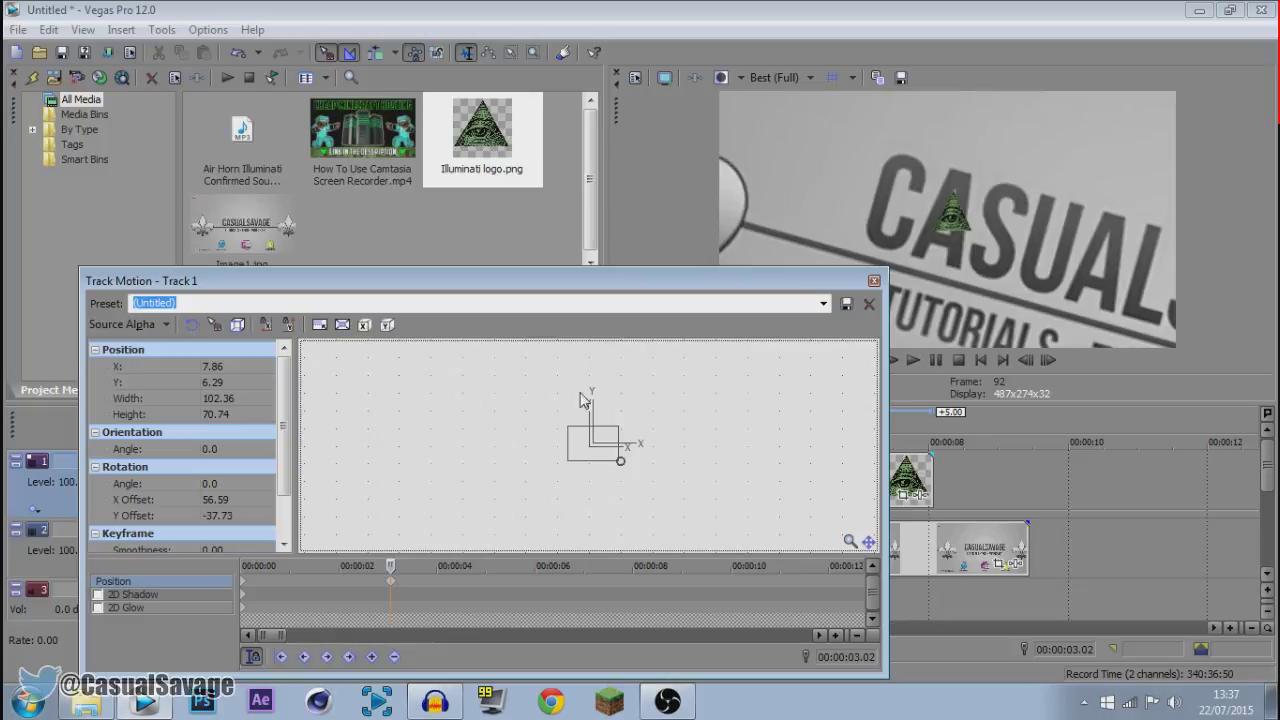
pyautogui.click(191, 324)
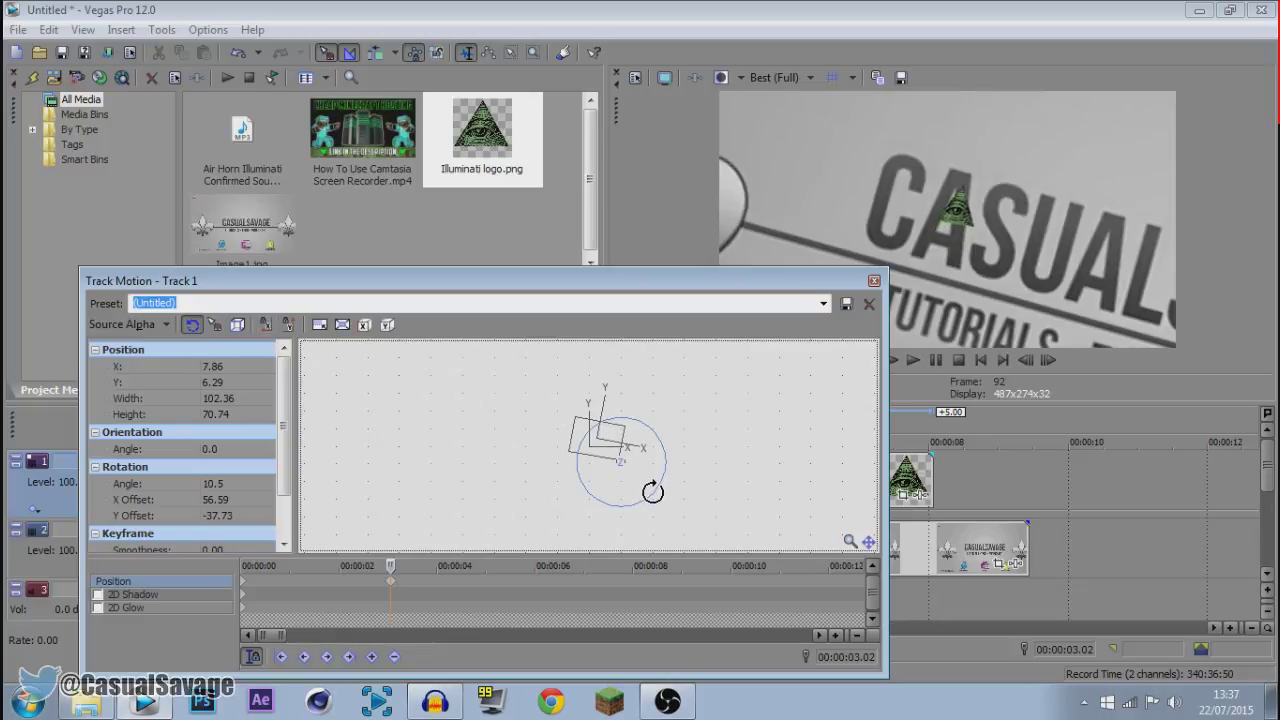
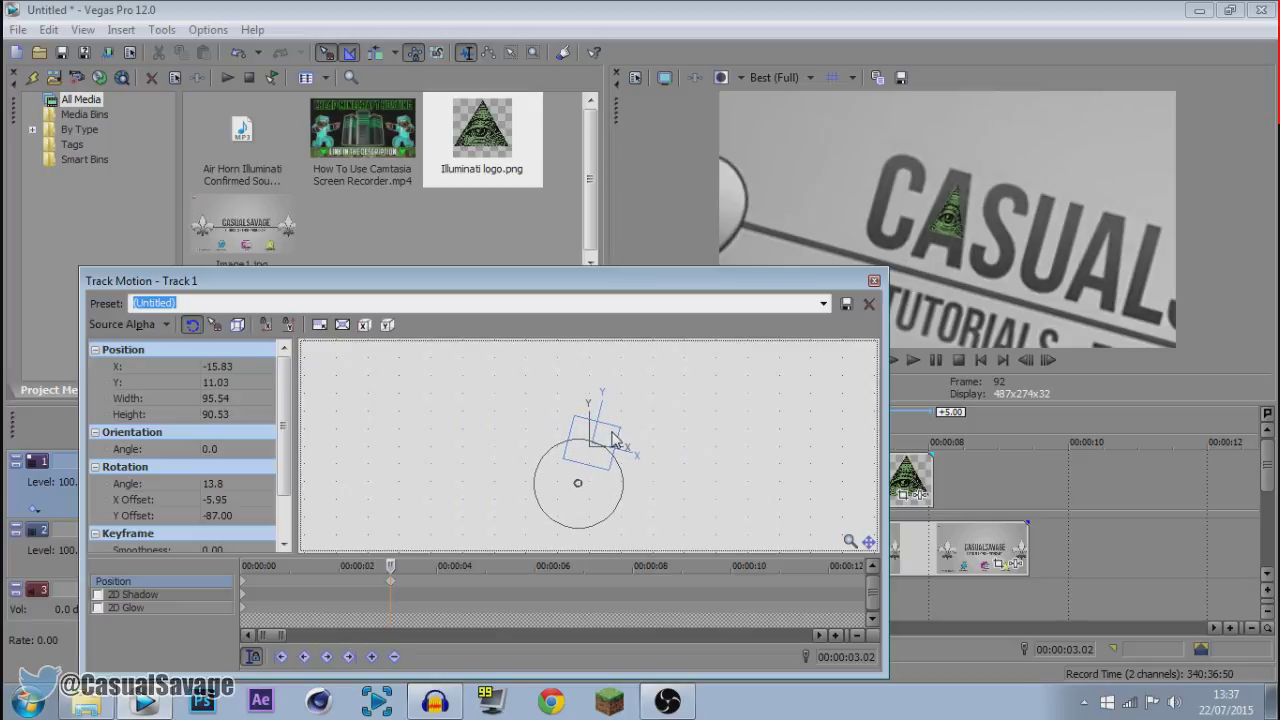
pyautogui.moveTo(621, 498); pyautogui.dragTo(623, 500)
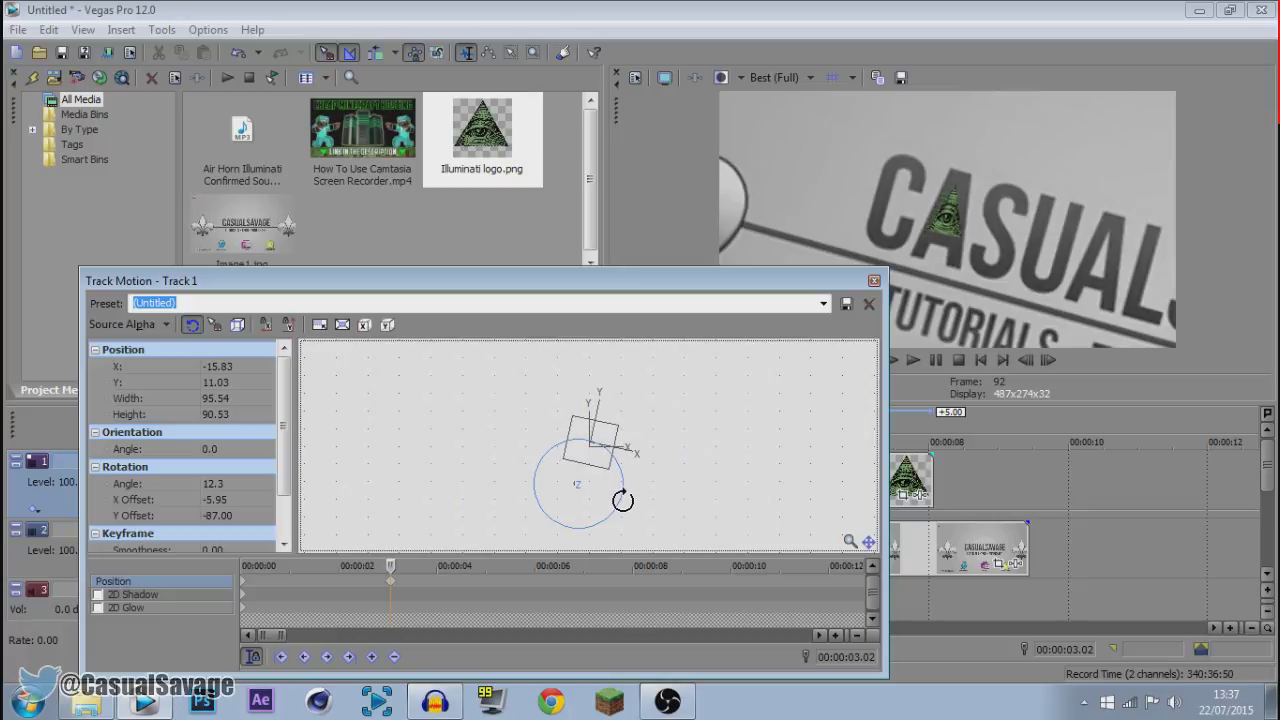
pyautogui.click(873, 281)
# Play back the section where the Illuminati logo appears over the zoomed segment.
pyautogui.scroll(-3, 452, 494)
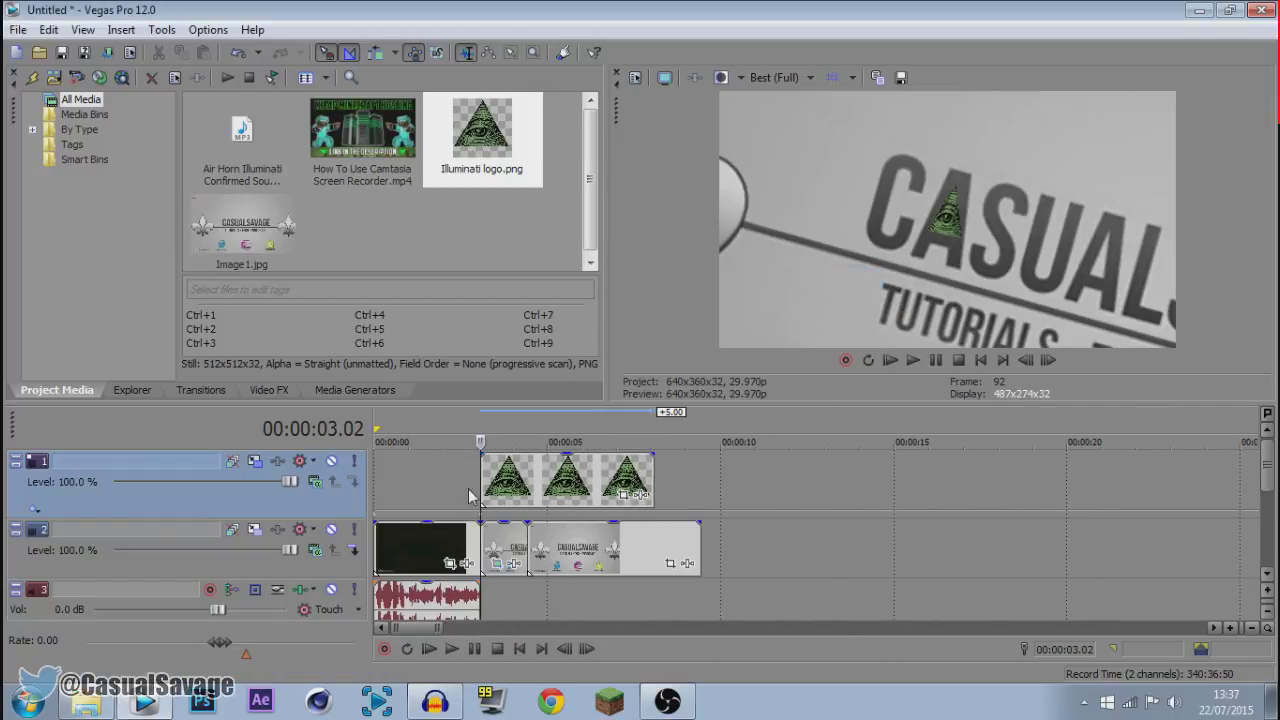
pyautogui.click(890, 361)
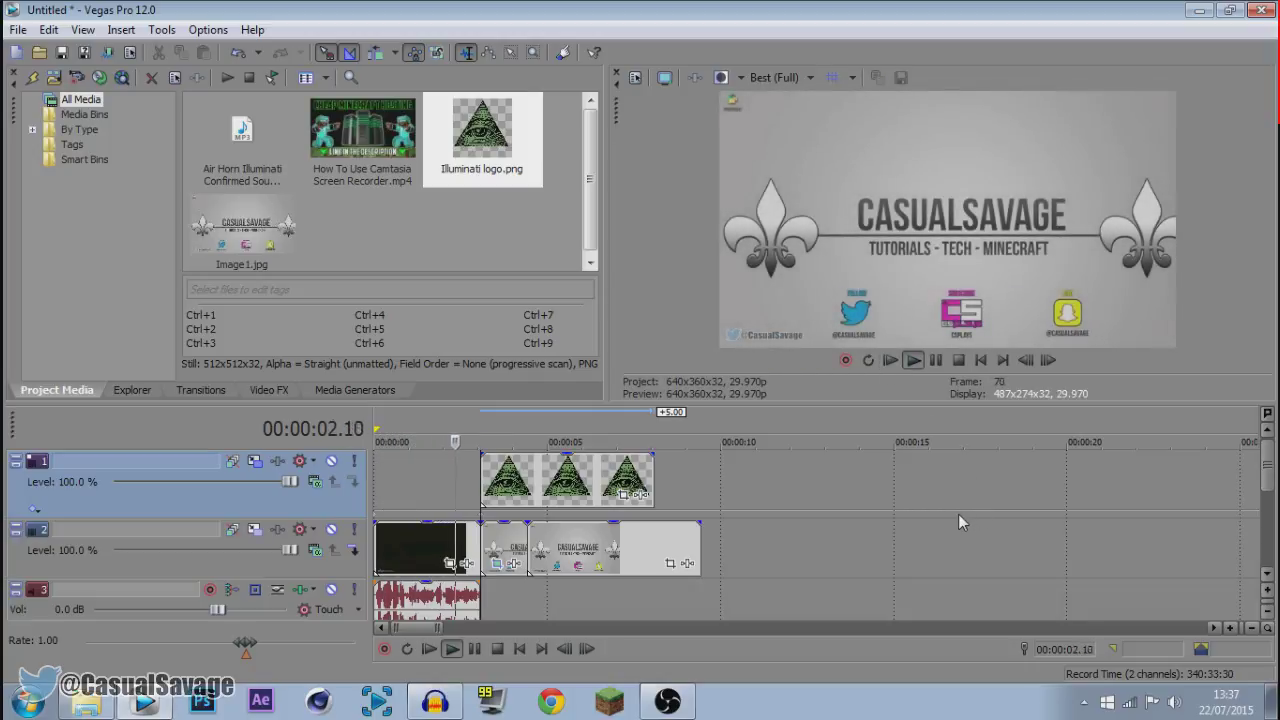
pyautogui.click(935, 362)
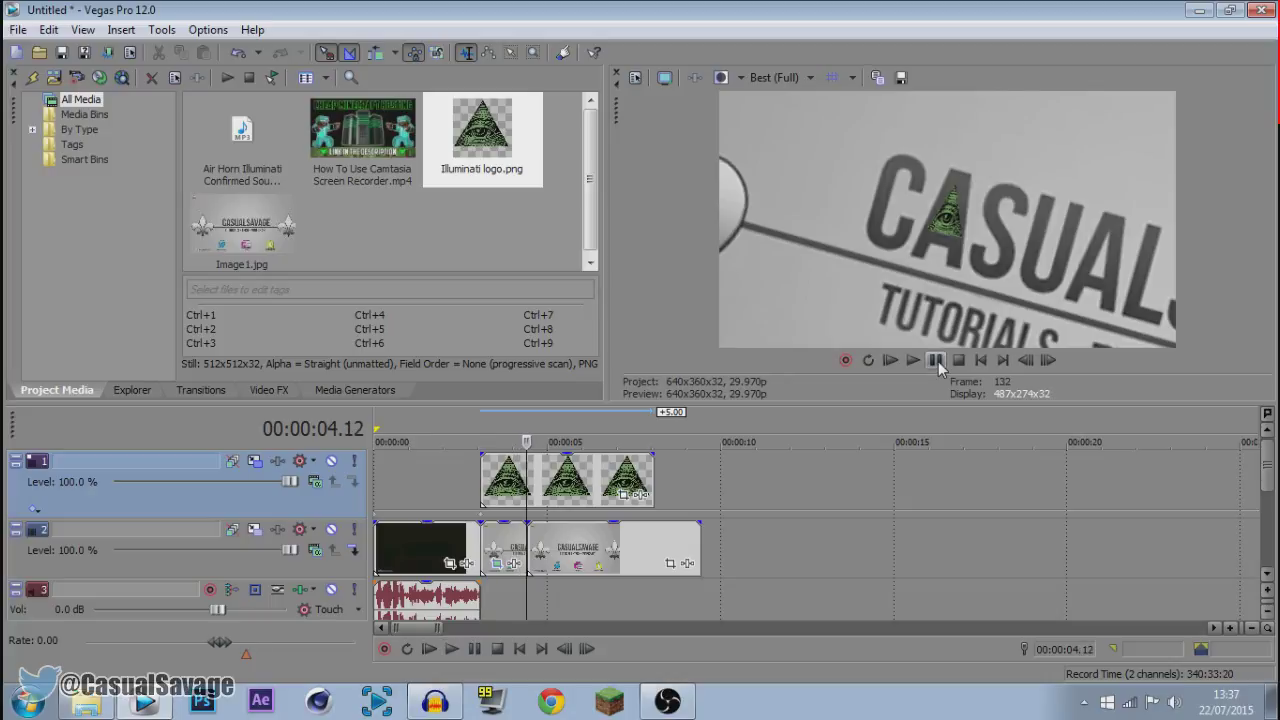
pyautogui.click(529, 562)
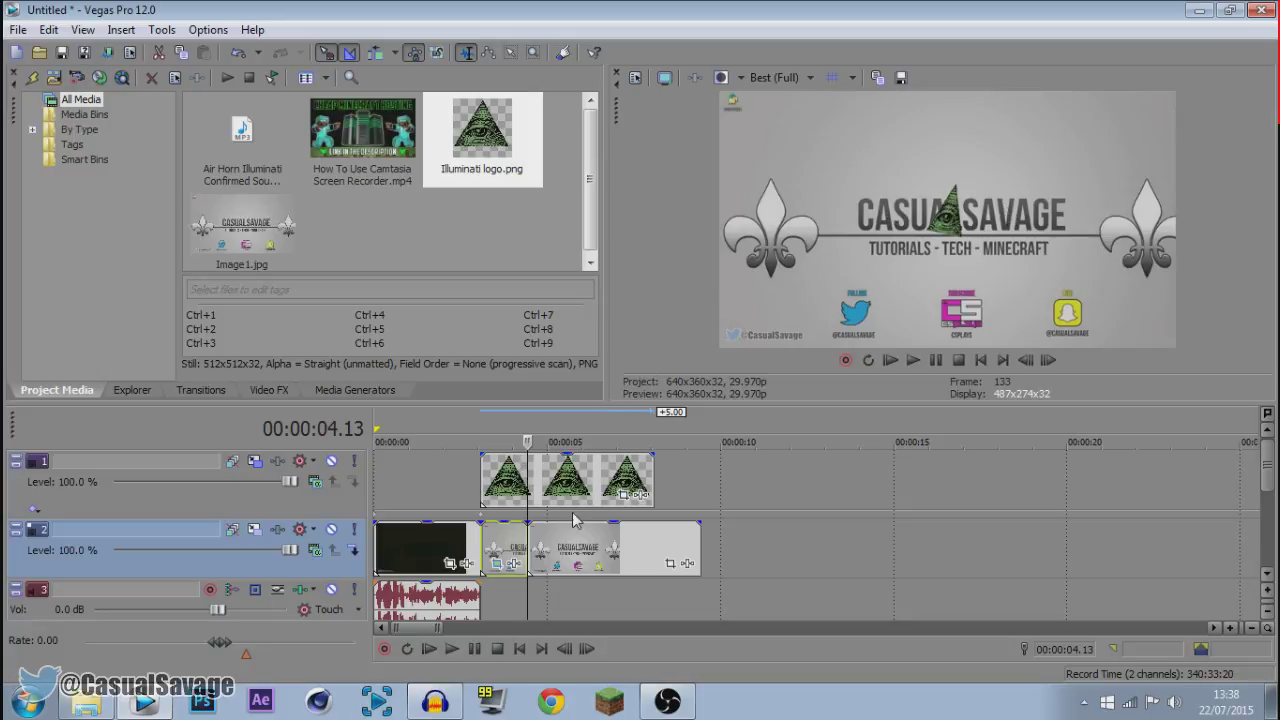
pyautogui.click(464, 482)
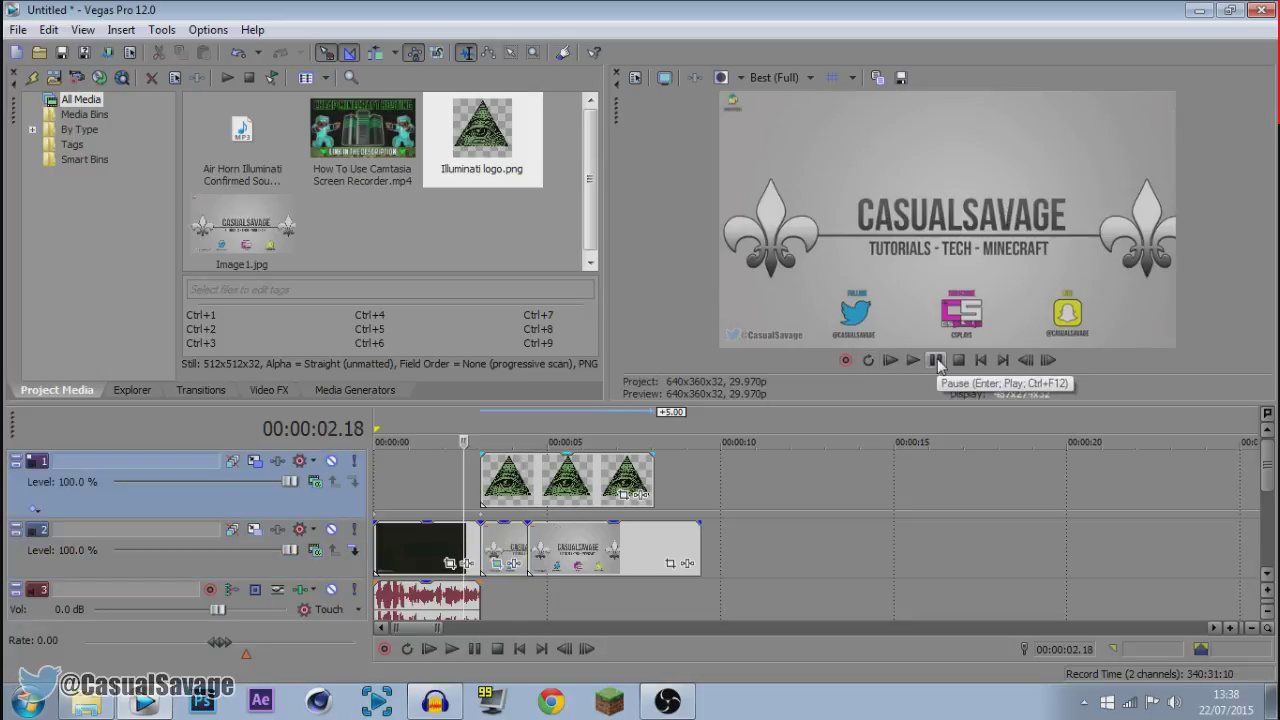
pyautogui.click(912, 360)
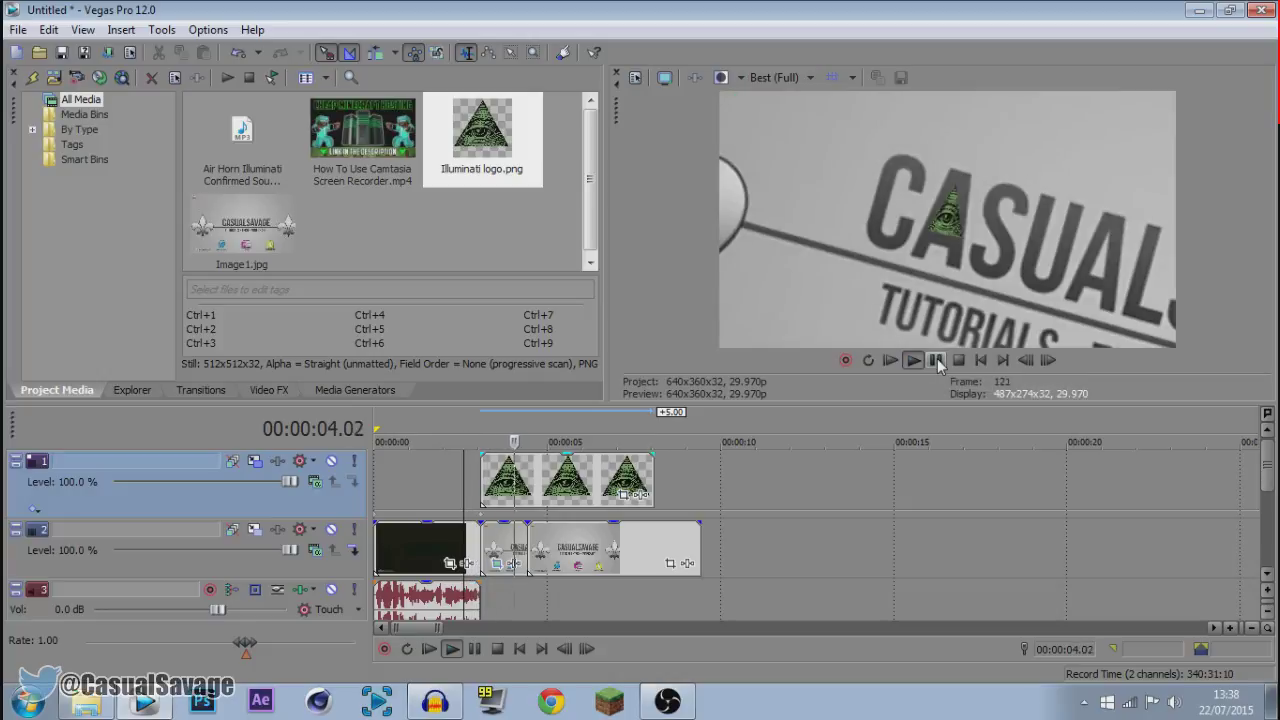
pyautogui.click(936, 361)
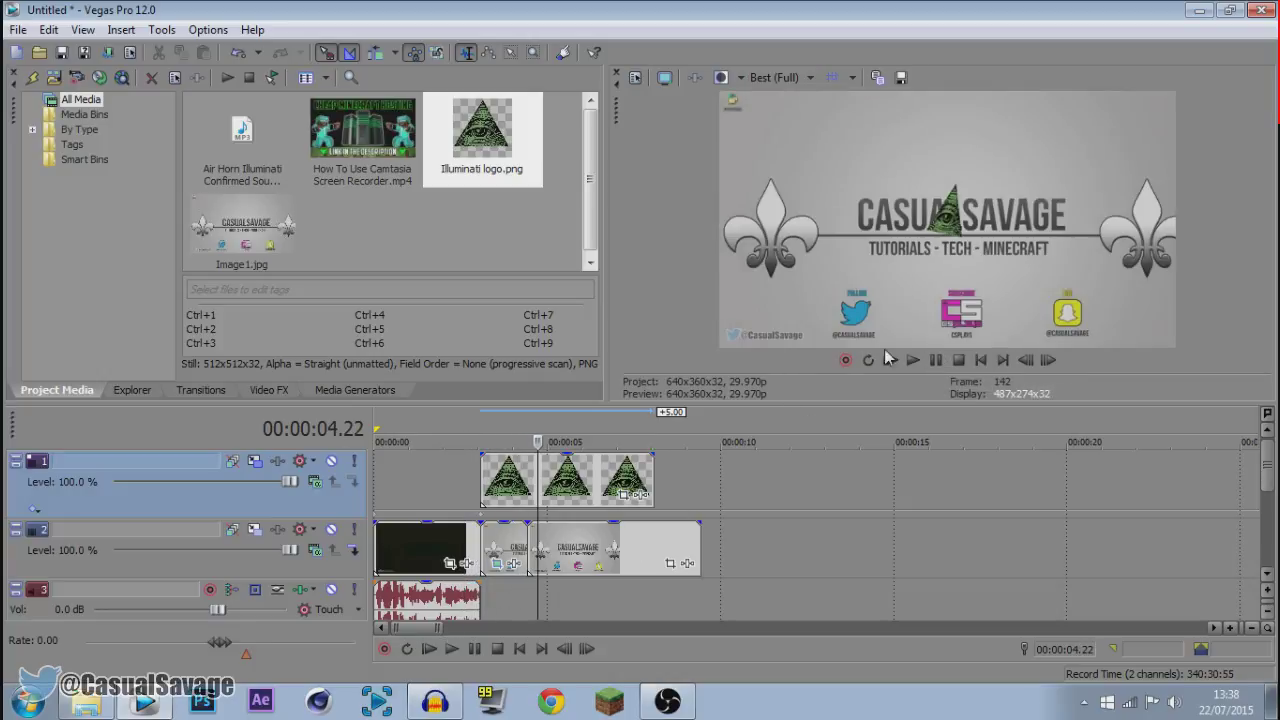
# Trim the end of the Illuminati logo event to 00:00:04.13, where the zoomed segment ends.
pyautogui.click(530, 550)
pyautogui.scroll(5, 530, 550)
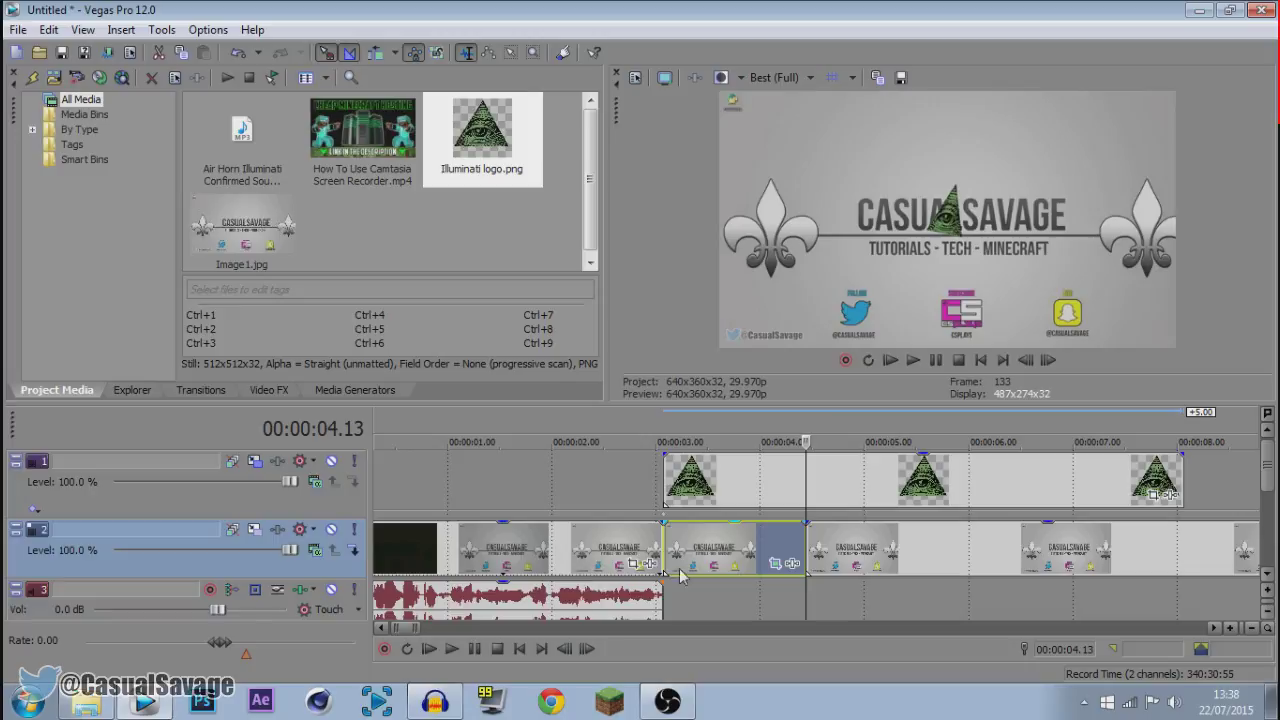
pyautogui.click(704, 552)
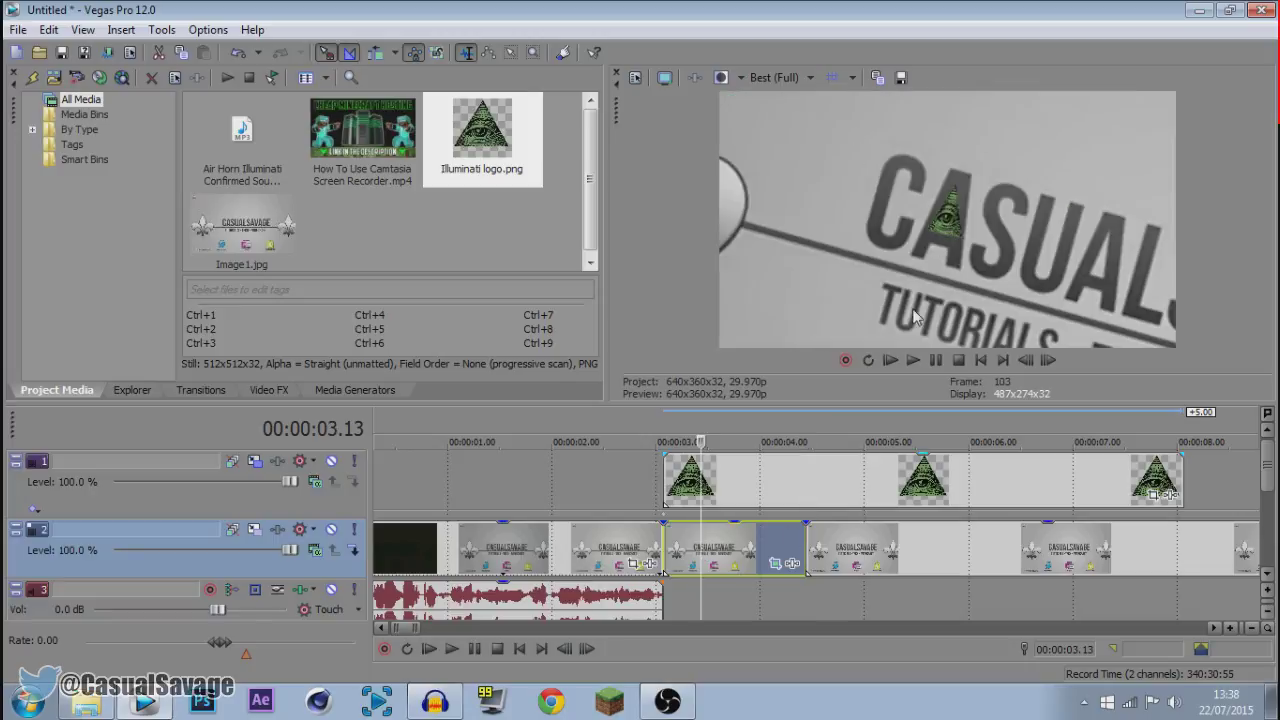
pyautogui.click(809, 536)
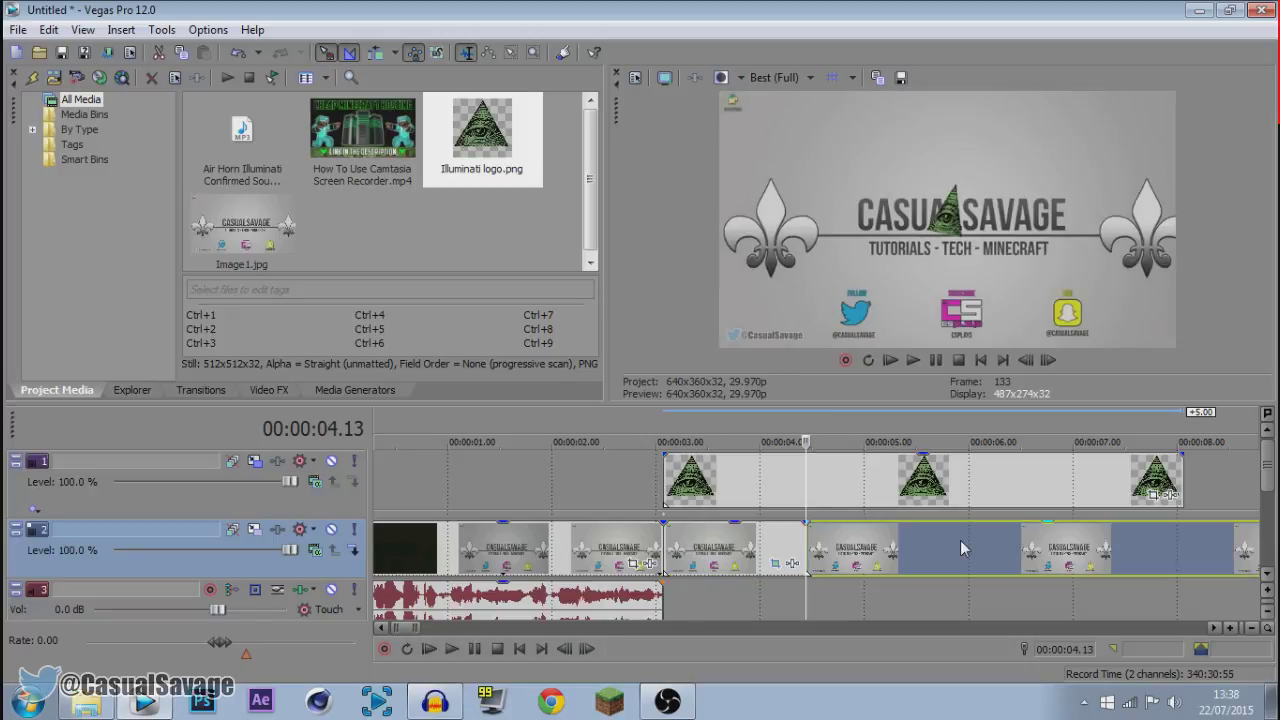
pyautogui.scroll(-3, 822, 548)
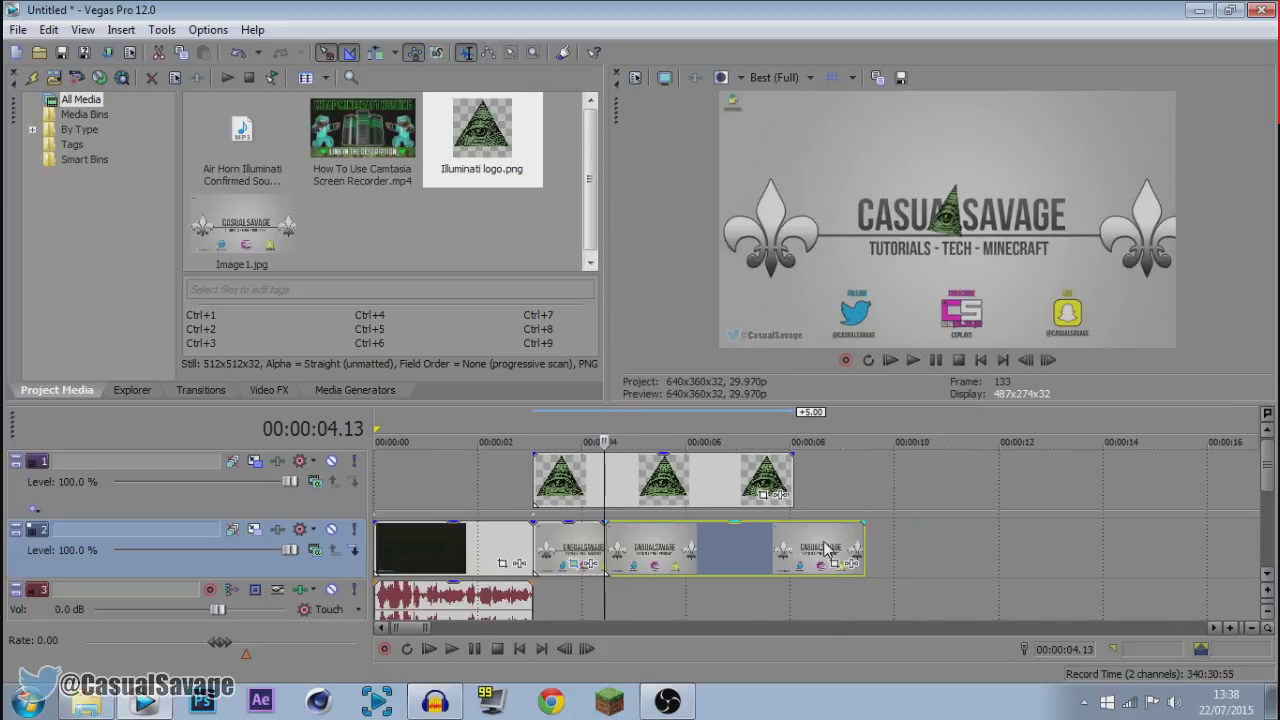
pyautogui.click(785, 483)
pyautogui.moveTo(785, 483); pyautogui.dragTo(603, 483)
# Play back from 00:00:02.17 through the end of the trimmed logo to check its timing.
pyautogui.click(510, 502)
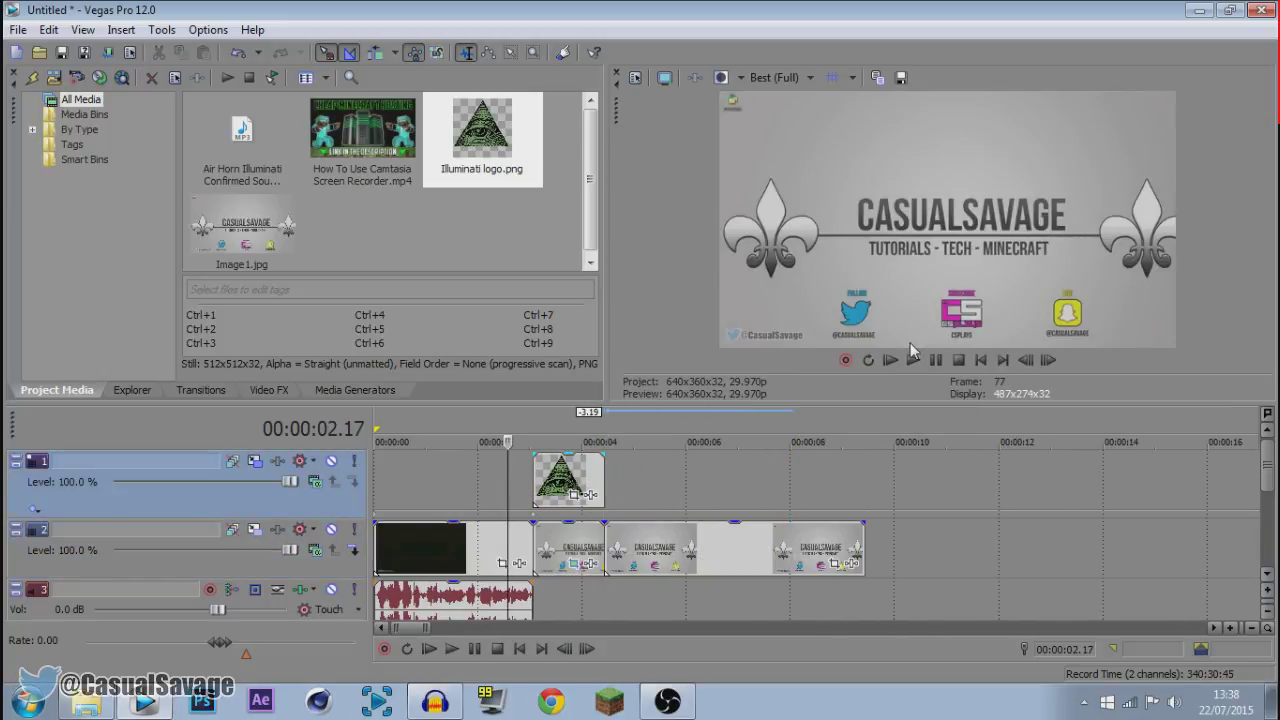
pyautogui.click(913, 360)
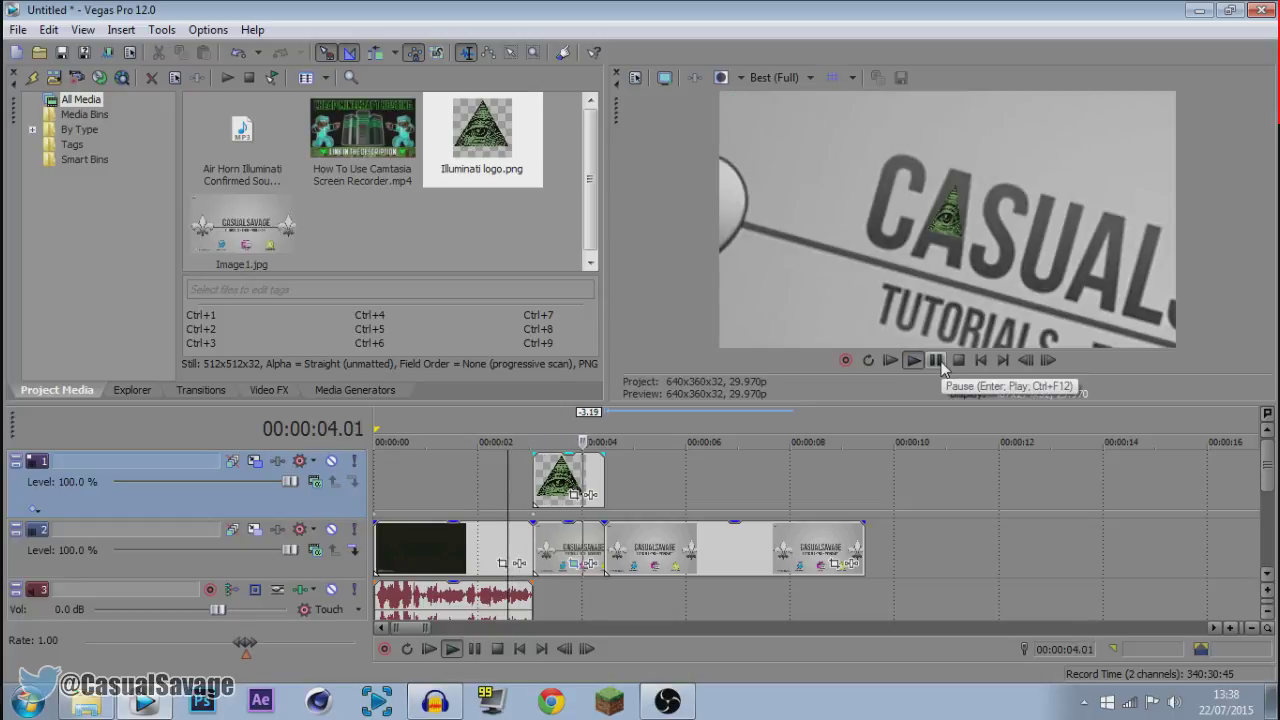
pyautogui.click(936, 361)
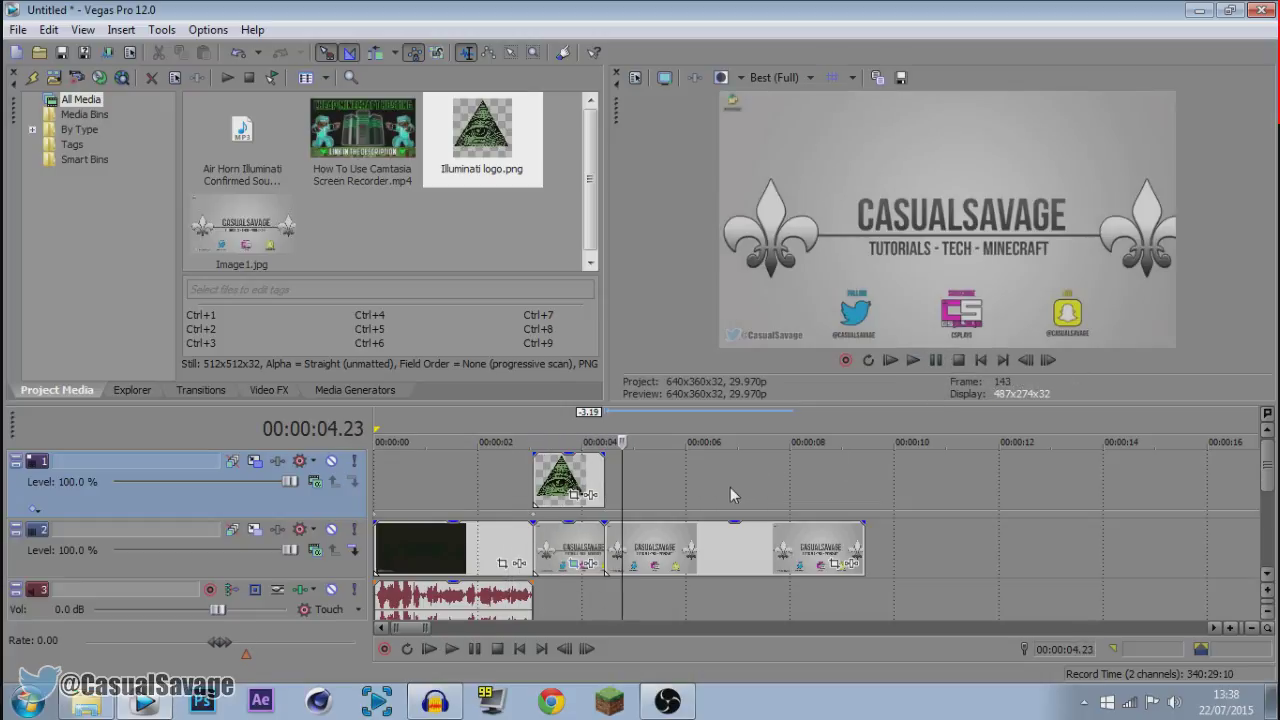
# Split off a short segment of the video clip directly after the zoomed part that ends at 00:00:04.13.
pyautogui.hotkey('ctrl', 'z')
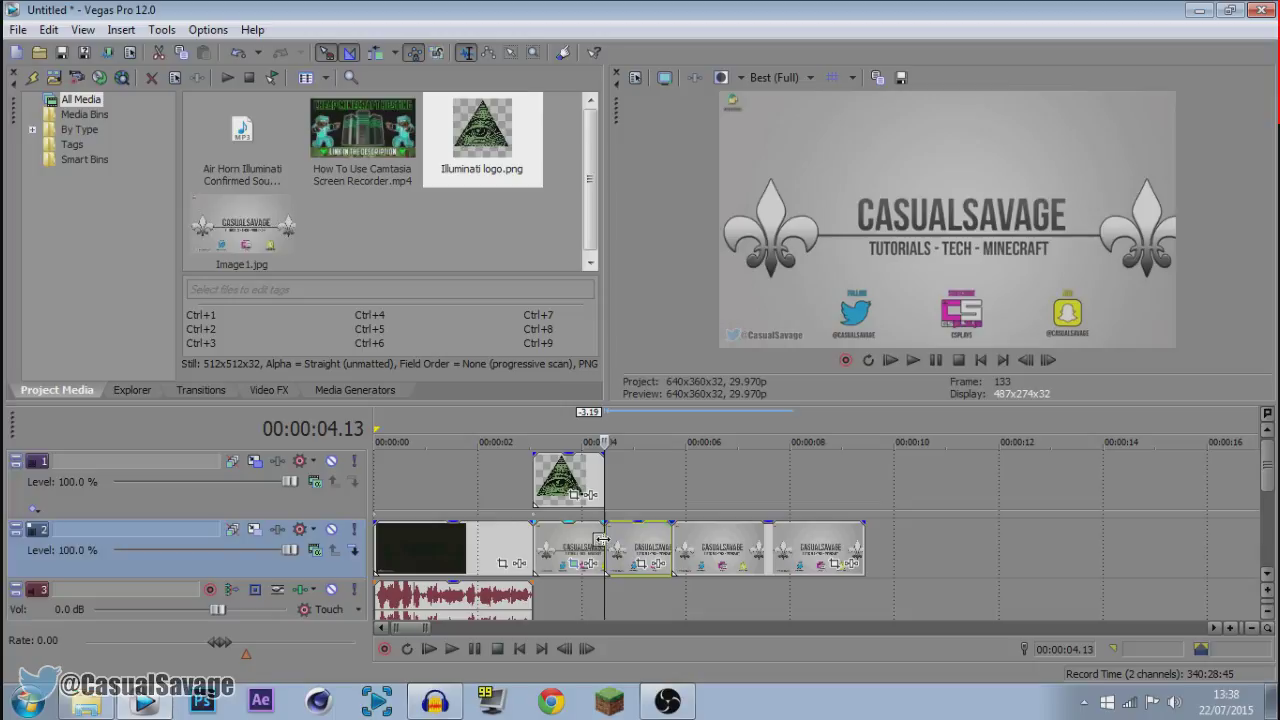
# Zoom the short segment starting at 00:00:04.13 in tightly on the second letter A of CASUALSAVAGE with Event Pan/Crop.
pyautogui.click(640, 564)
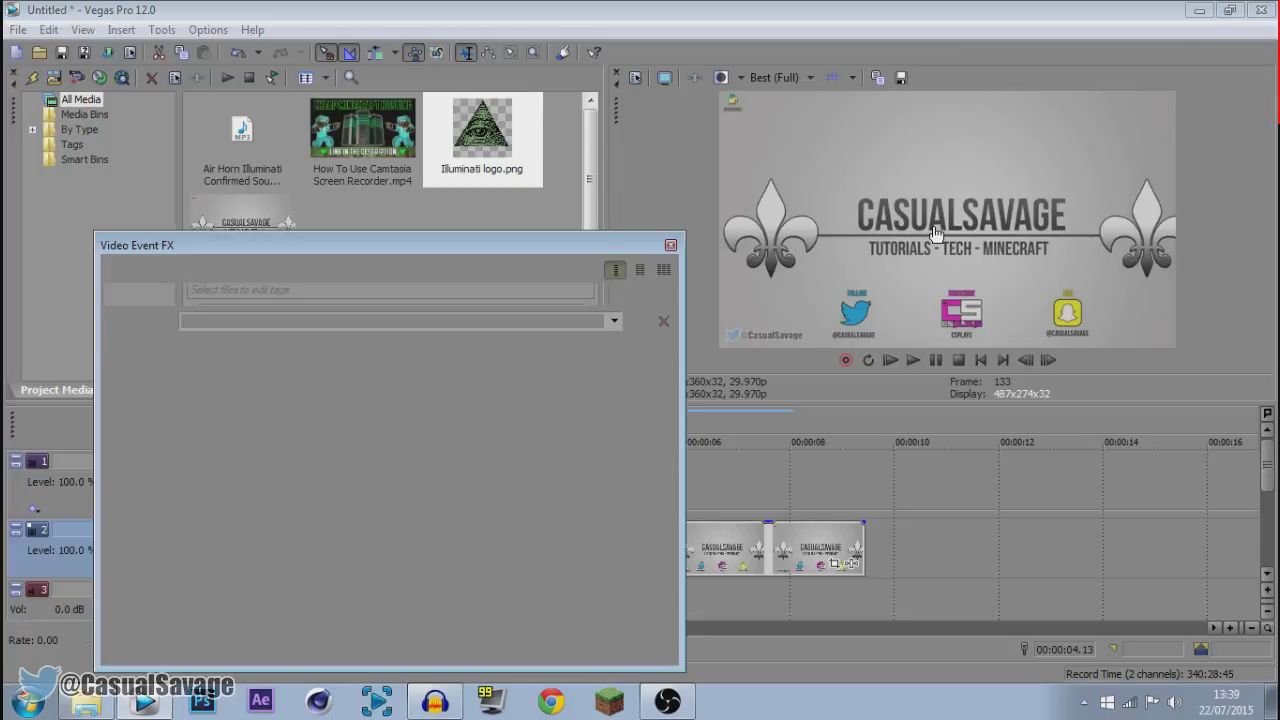
pyautogui.moveTo(337, 547); pyautogui.dragTo(432, 478)
pyautogui.click(118, 463)
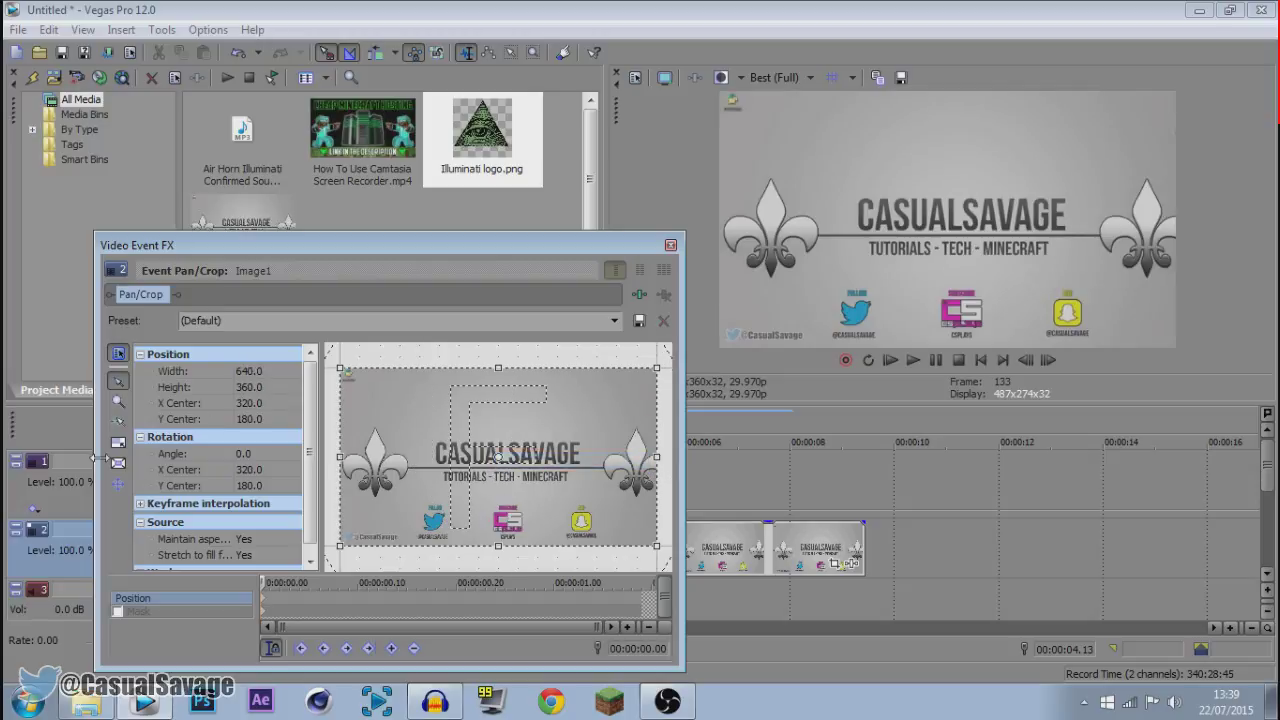
pyautogui.moveTo(338, 545); pyautogui.dragTo(420, 470)
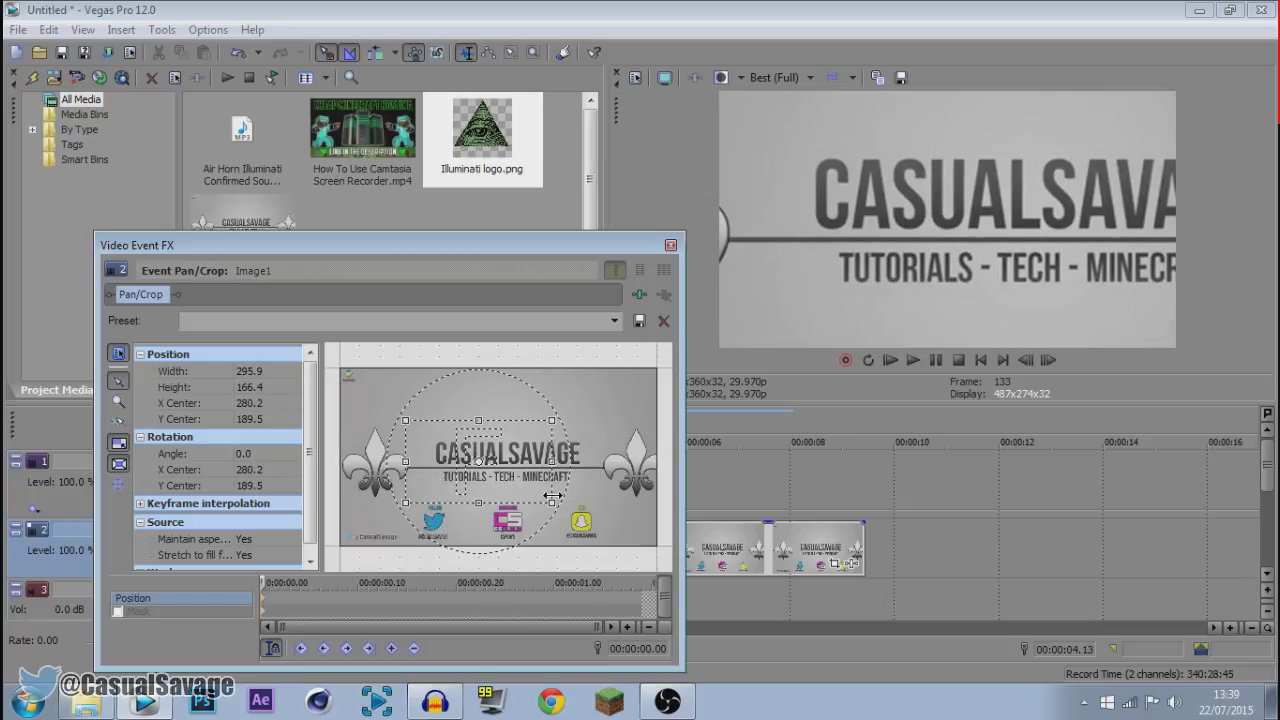
pyautogui.moveTo(540, 487); pyautogui.dragTo(511, 461)
pyautogui.click(670, 245)
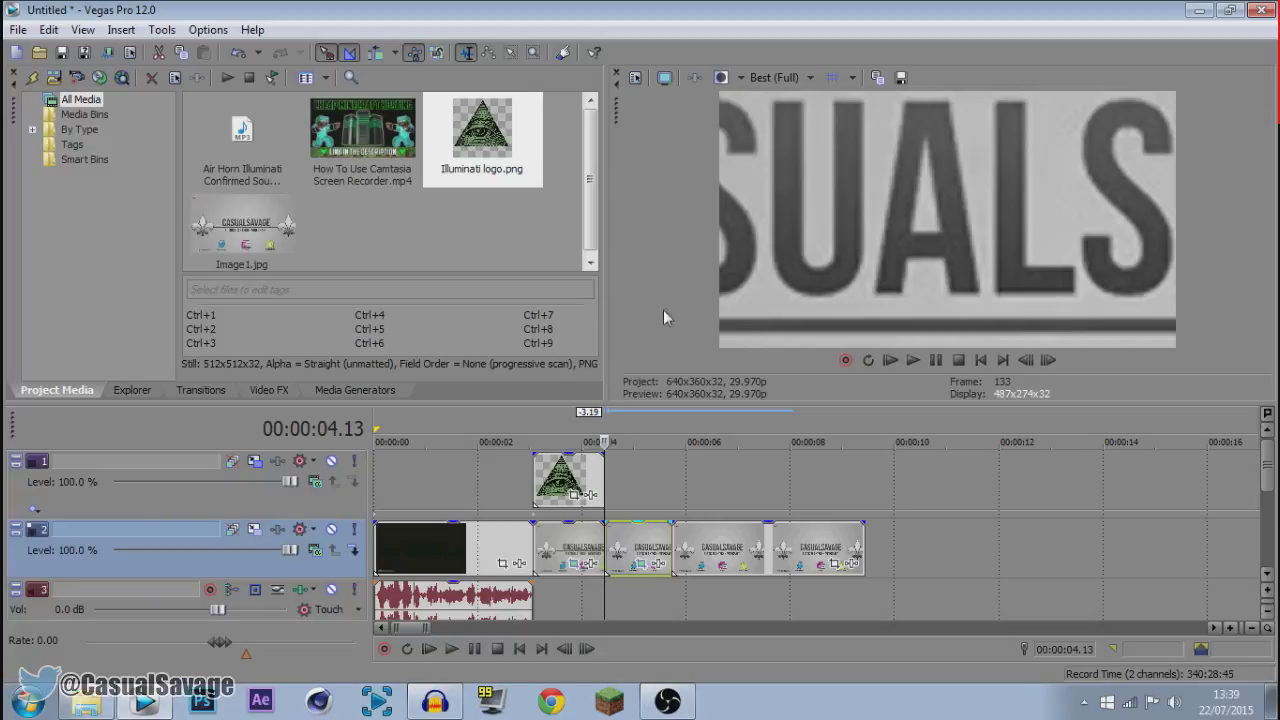
# Insert a new empty video track above the Illuminati logo track.
pyautogui.click(568, 482)
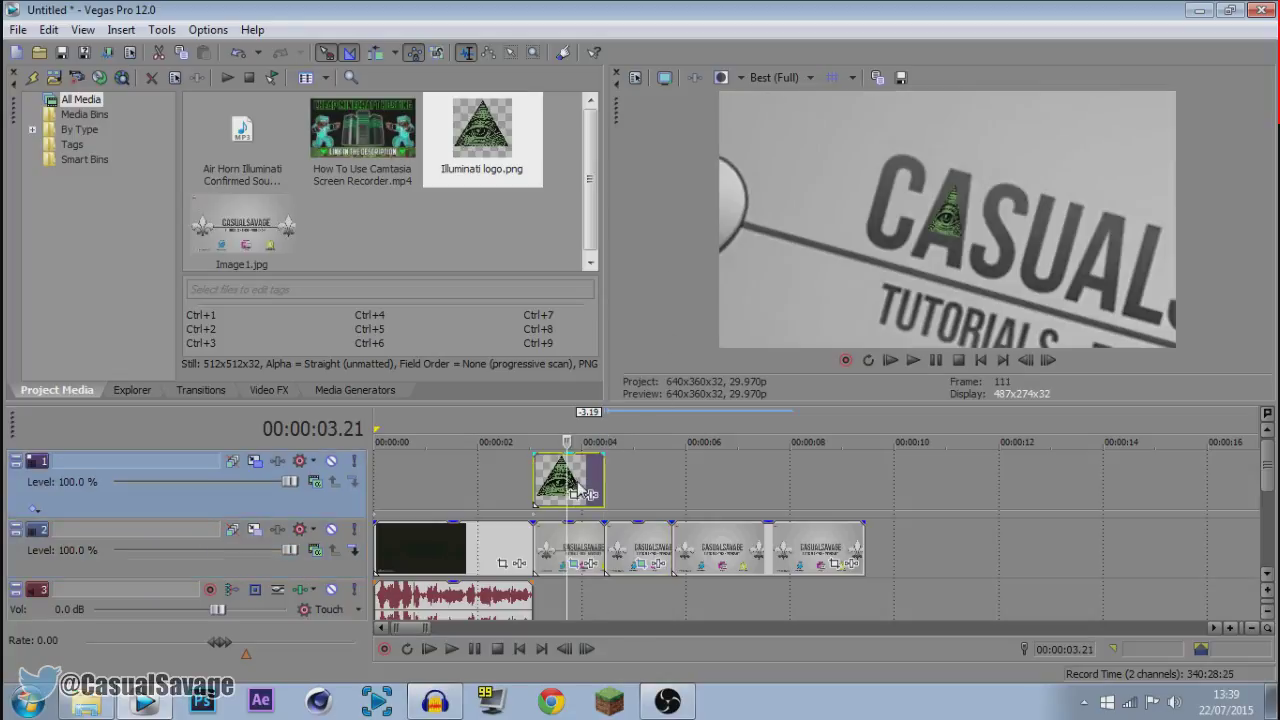
pyautogui.rightClick(338, 506)
pyautogui.click(385, 268)
pyautogui.click(624, 500)
pyautogui.click(596, 497)
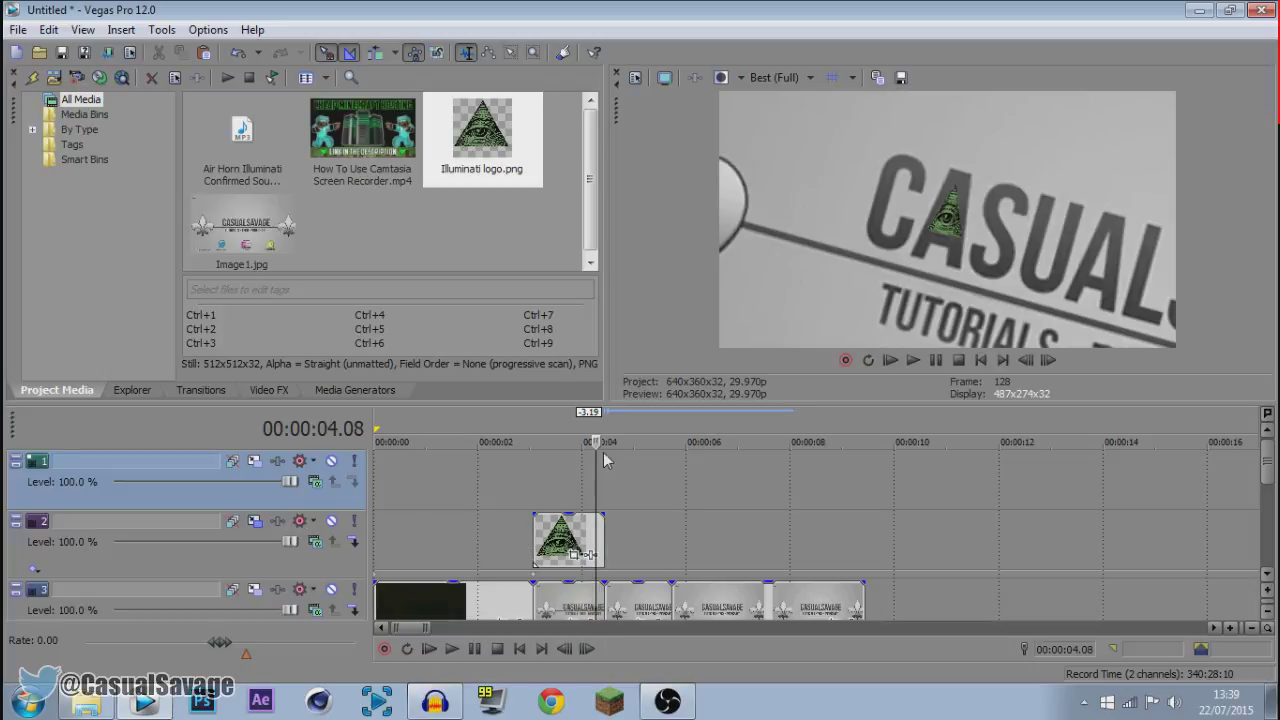
# Place a second Illuminati logo event on the new track at 00:00:04.13 and trim its end to 00:00:05.22.
pyautogui.click(621, 549)
pyautogui.click(607, 489)
pyautogui.moveTo(606, 483); pyautogui.dragTo(667, 492)
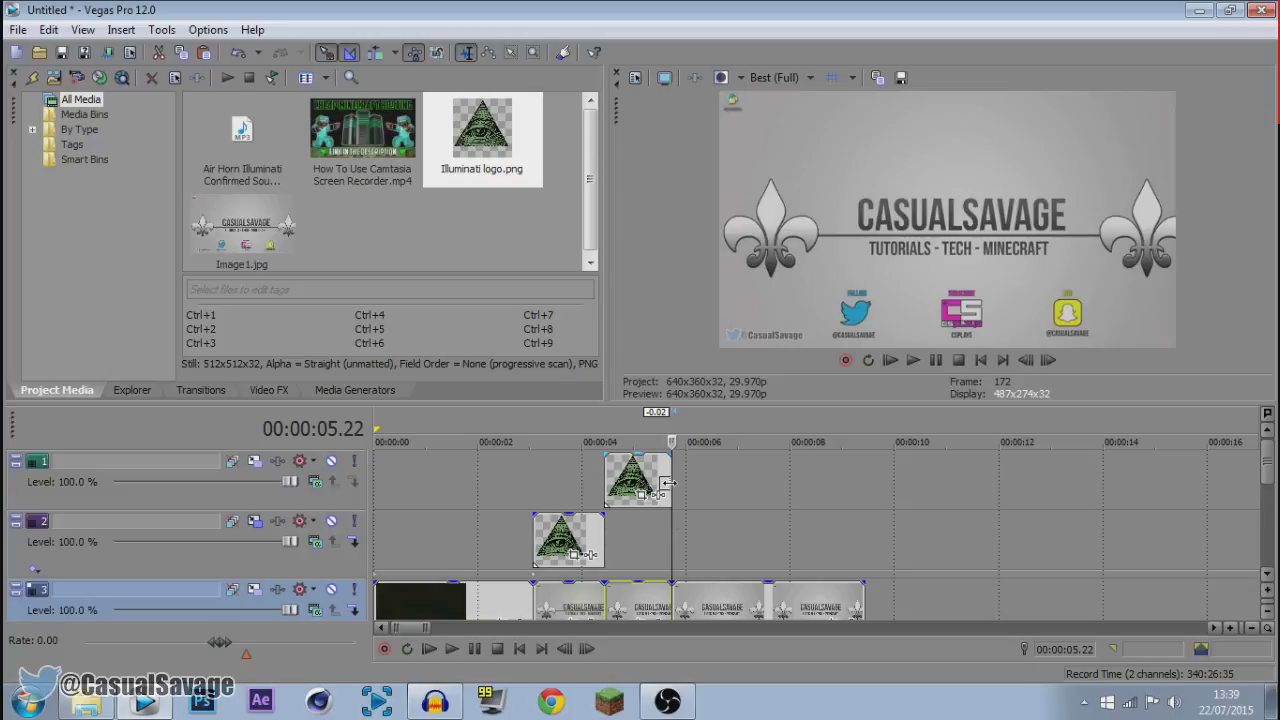
# Use Track Motion at 00:00:04.13 to fit the second logo inside the zoomed letter A, about 141 by 176 at X -28.30, Y 34.59.
pyautogui.click(607, 492)
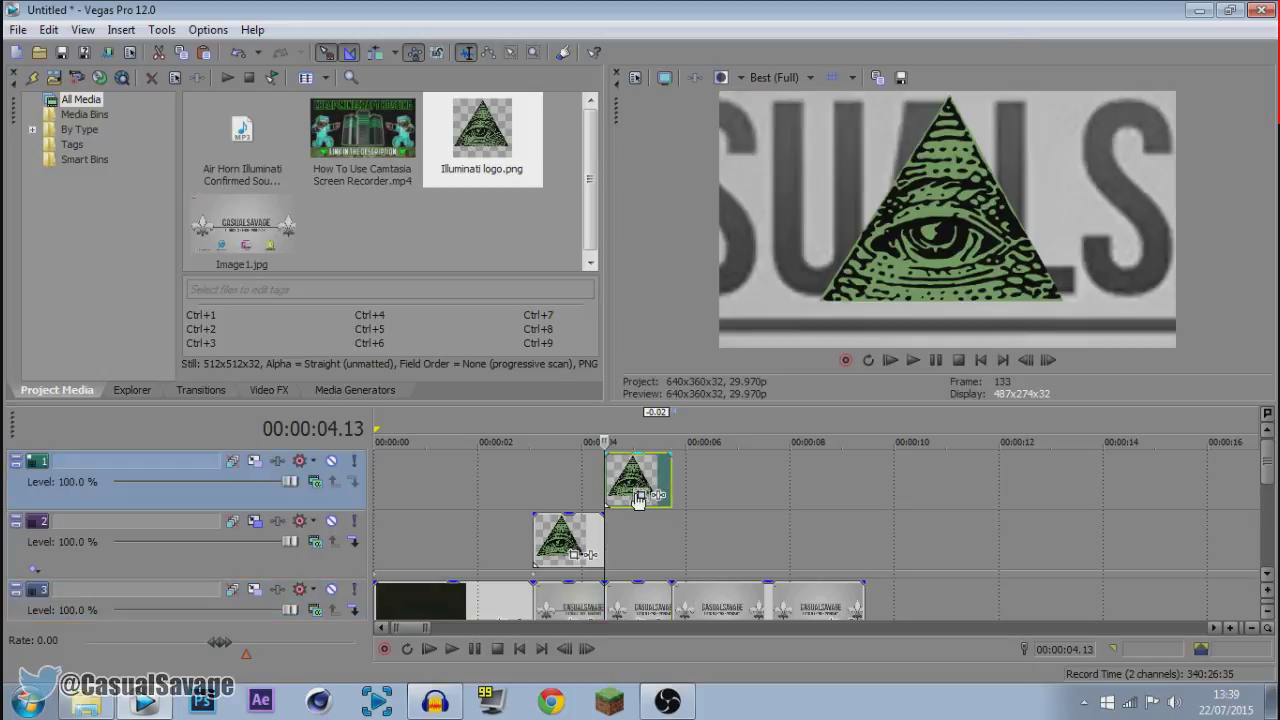
pyautogui.click(255, 462)
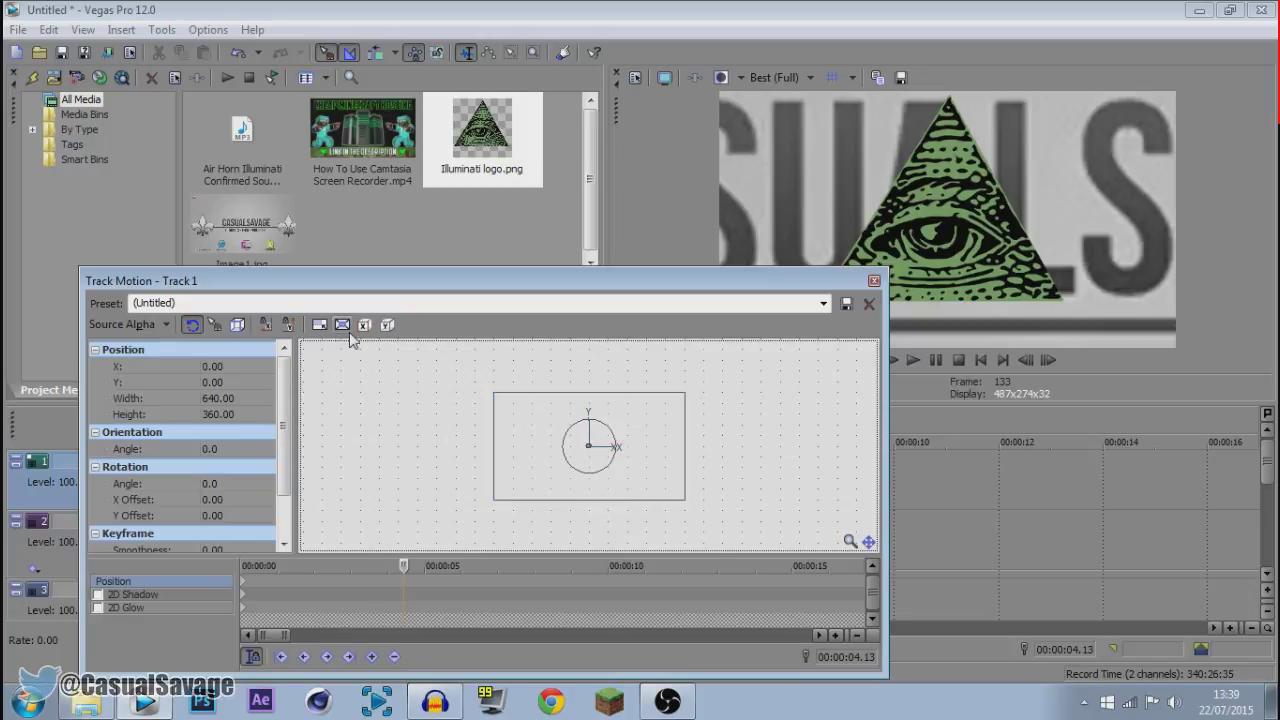
pyautogui.click(318, 328)
pyautogui.moveTo(684, 500); pyautogui.dragTo(622, 463)
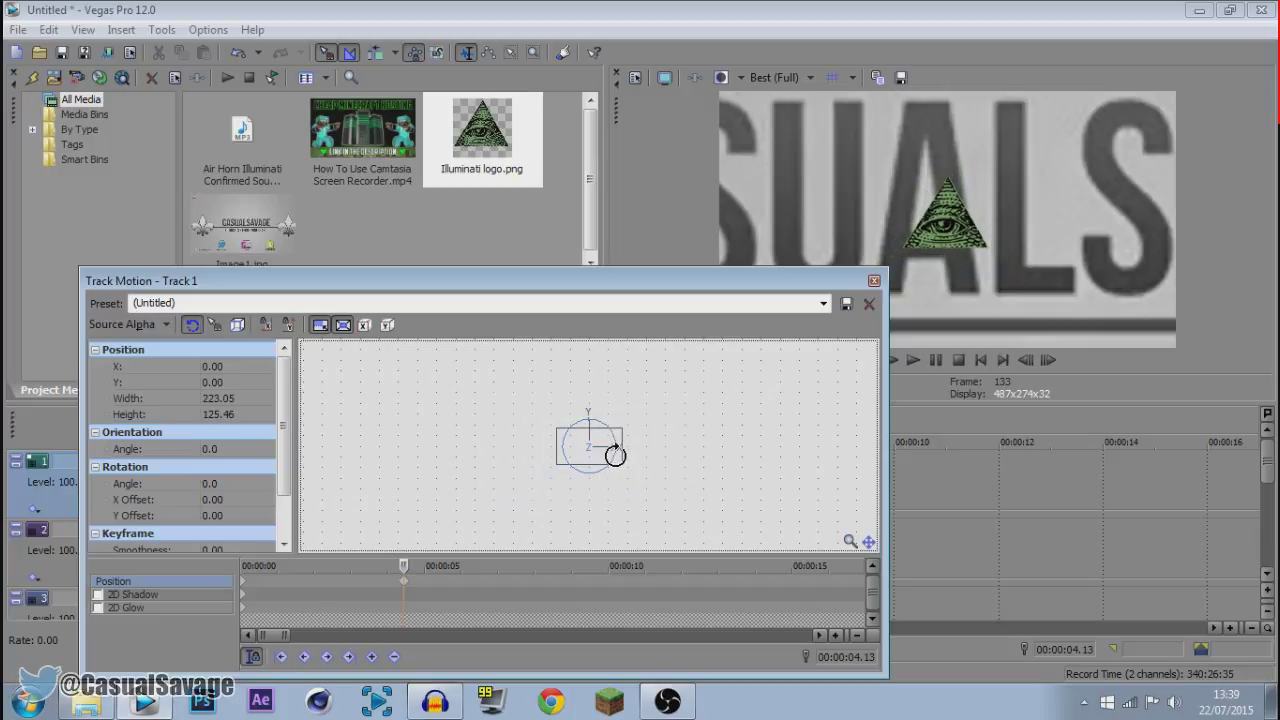
pyautogui.click(191, 324)
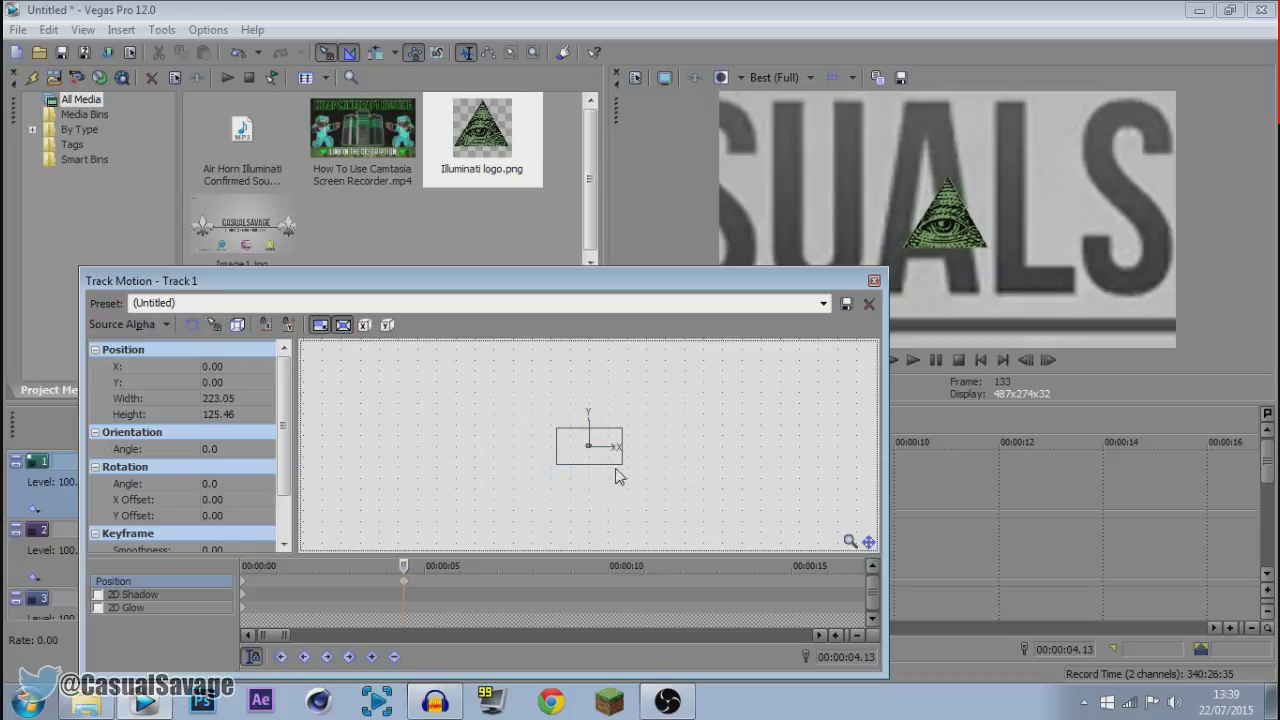
pyautogui.moveTo(615, 477); pyautogui.dragTo(605, 472)
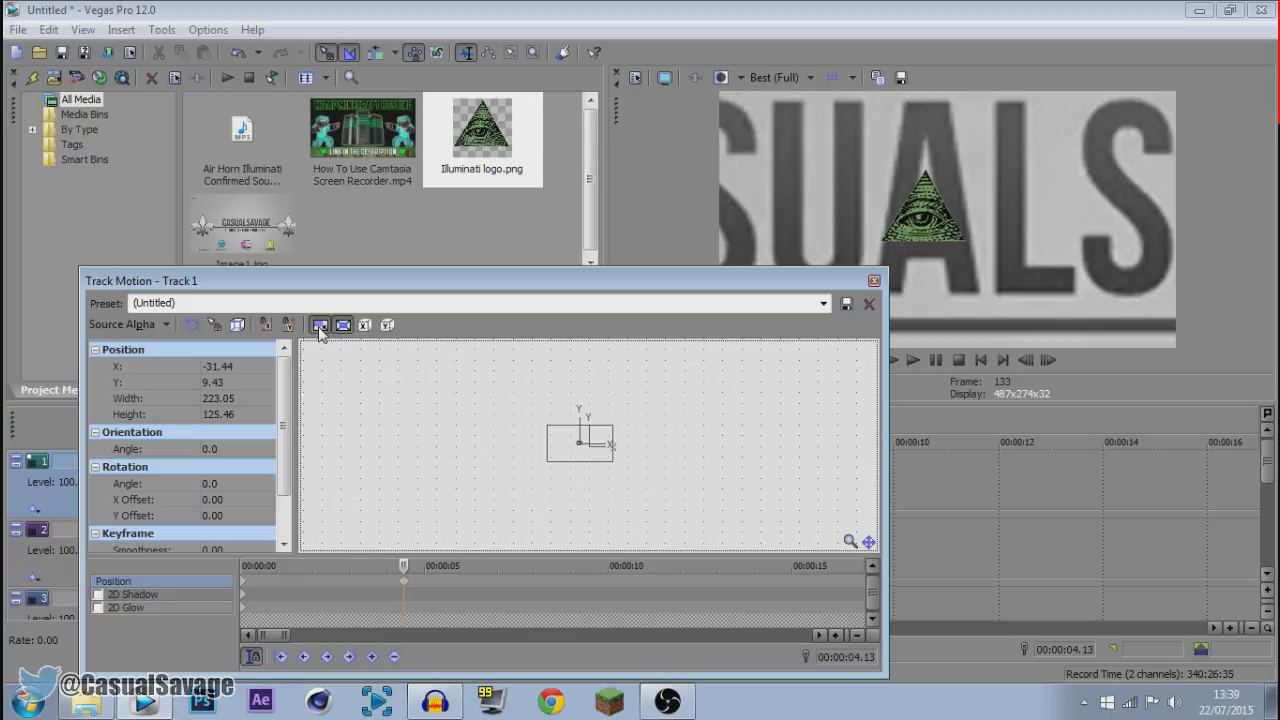
pyautogui.moveTo(612, 426); pyautogui.dragTo(590, 453)
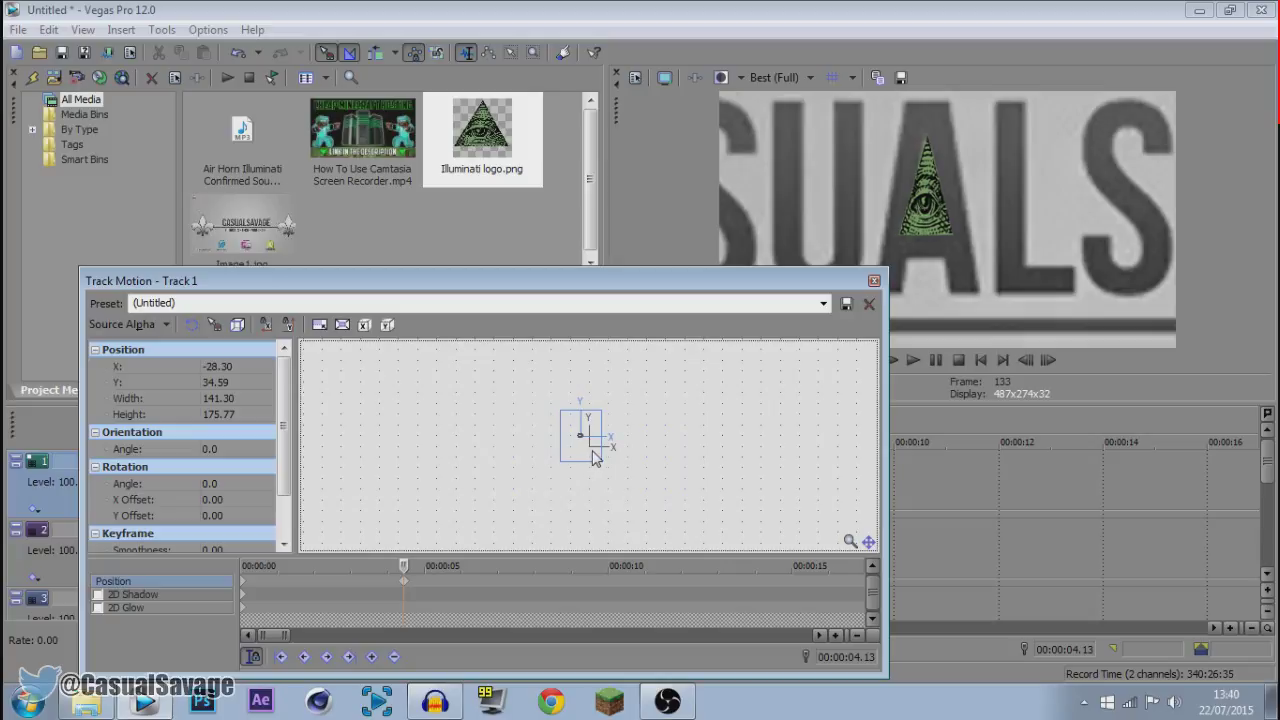
pyautogui.click(874, 284)
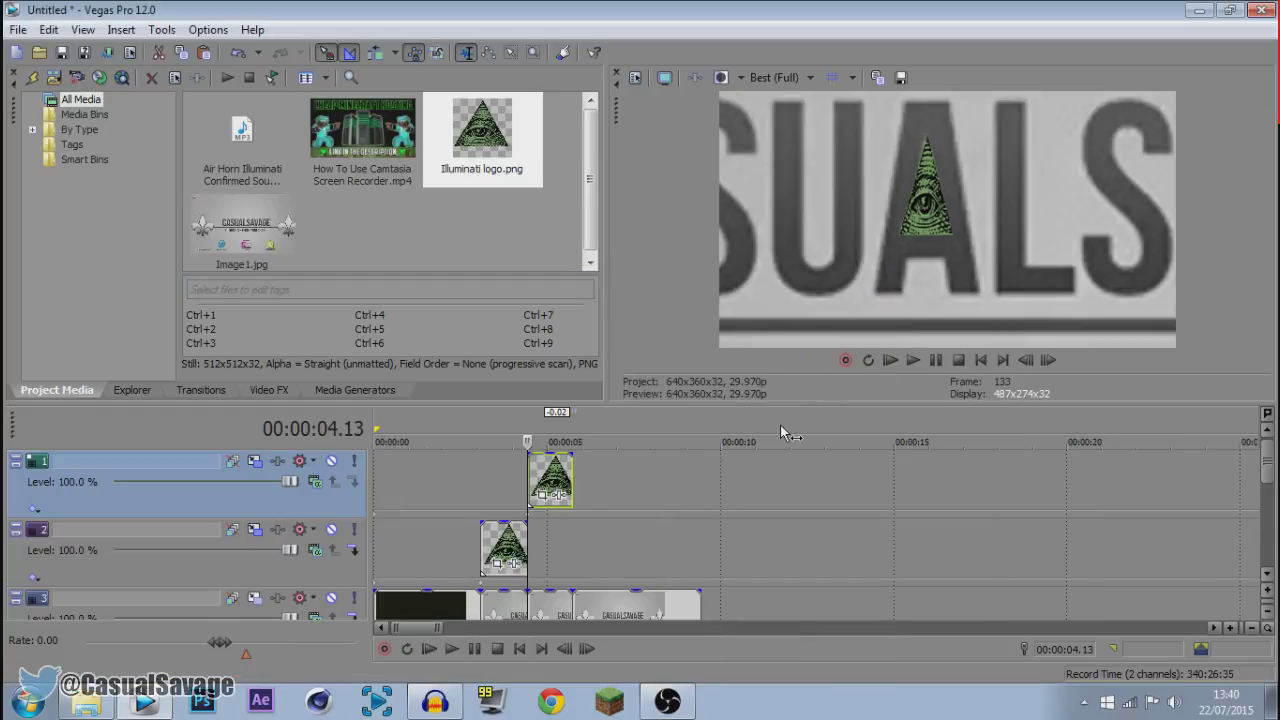
# Trim the end of the long air horn audio event to 00:00:04.13, where the first logo ends.
pyautogui.moveTo(1268, 470); pyautogui.dragTo(1268, 530)
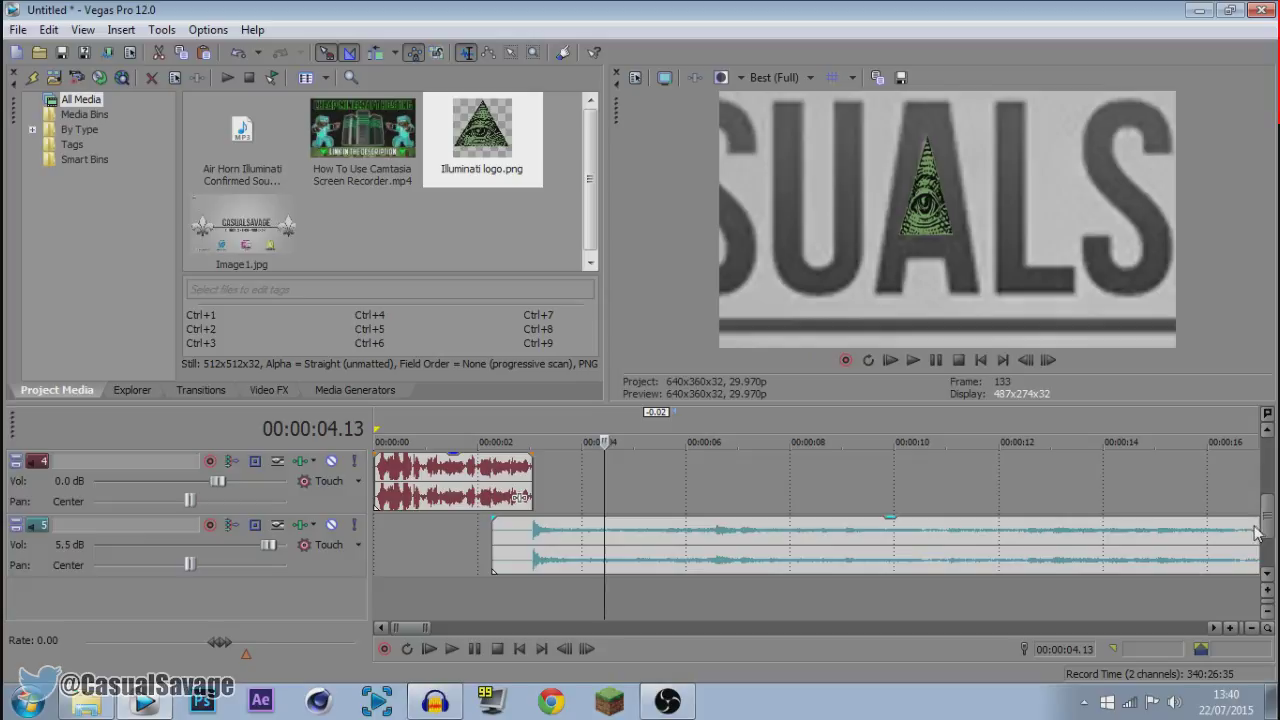
pyautogui.scroll(-5, 1061, 522)
pyautogui.moveTo(634, 543); pyautogui.dragTo(414, 543)
pyautogui.scroll(4, 533, 549)
pyautogui.scroll(3, 533, 549)
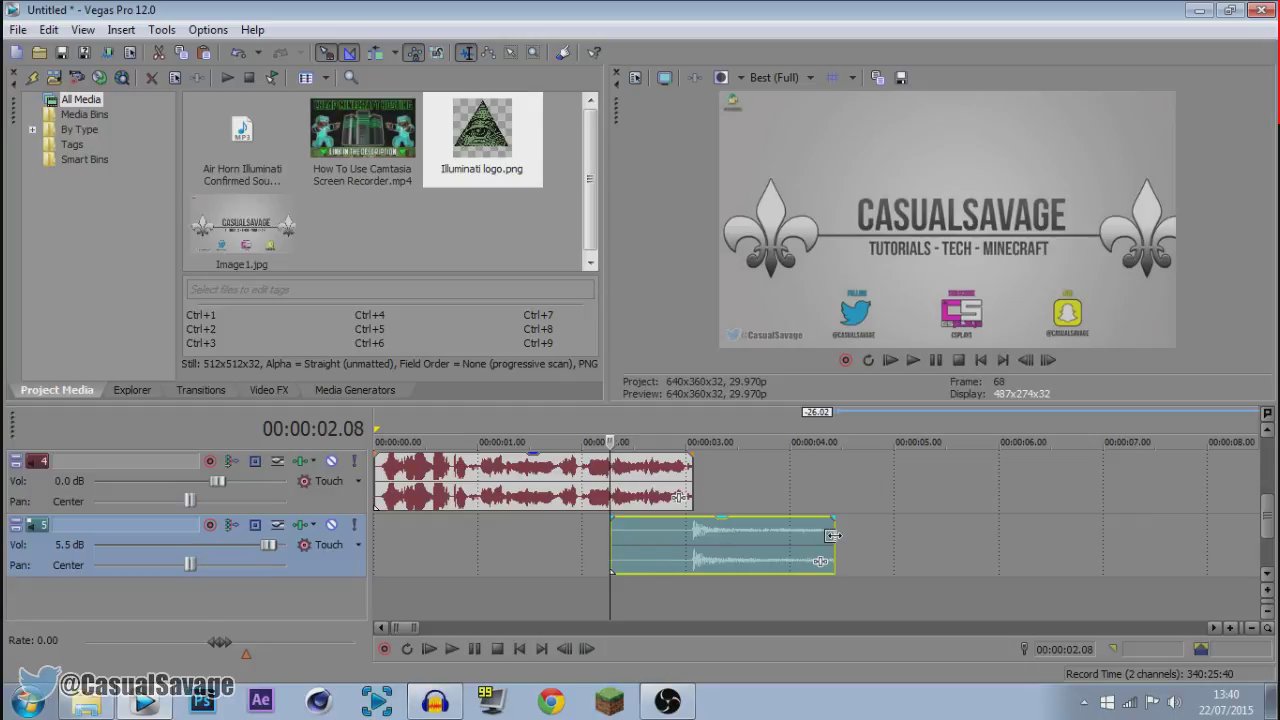
# Paste a copy of the air horn sound and place it on track 4, starting with its hit at 00:00:04.13.
pyautogui.click(871, 547)
pyautogui.hotkey('ctrl', 'v')
pyautogui.moveTo(874, 553); pyautogui.dragTo(839, 484)
pyautogui.moveTo(1267, 510); pyautogui.dragTo(1268, 492)
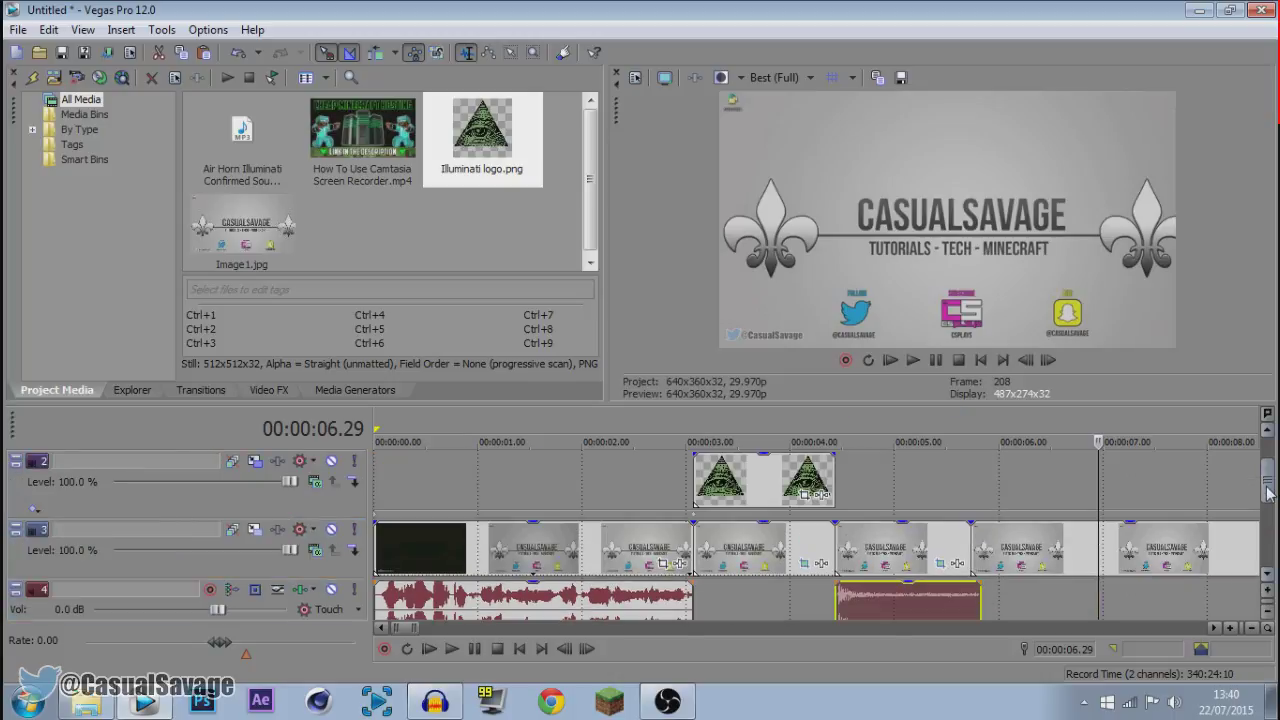
# Fine-tune the start of the pasted air horn sound by one frame at the cut to the second zoomed segment.
pyautogui.click(836, 598)
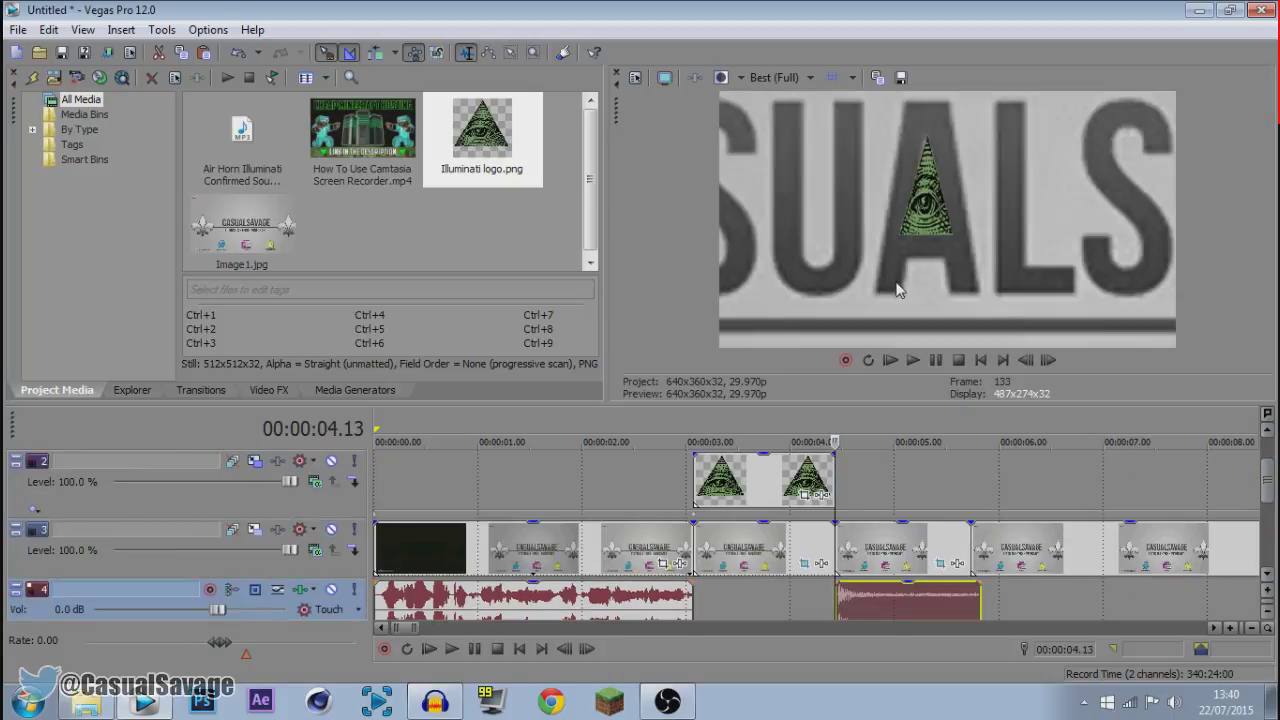
pyautogui.scroll(10, 886, 610)
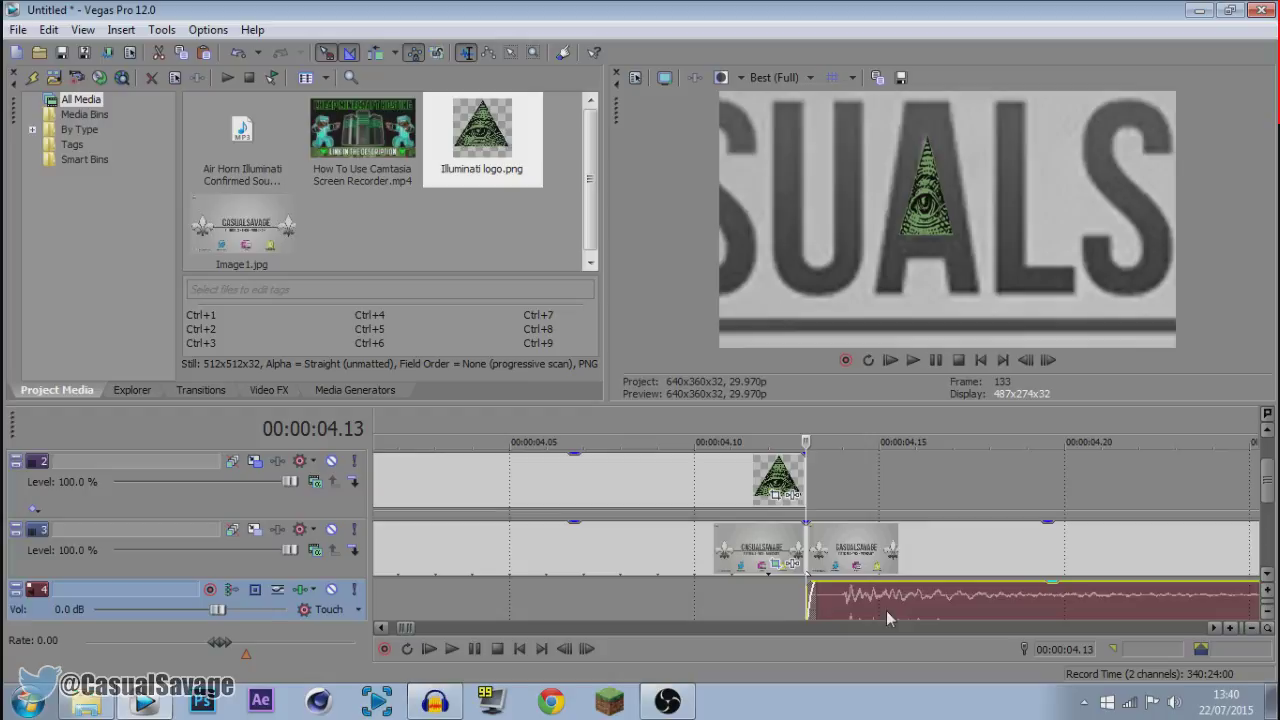
pyautogui.moveTo(886, 610); pyautogui.dragTo(861, 610)
pyautogui.scroll(-10, 852, 609)
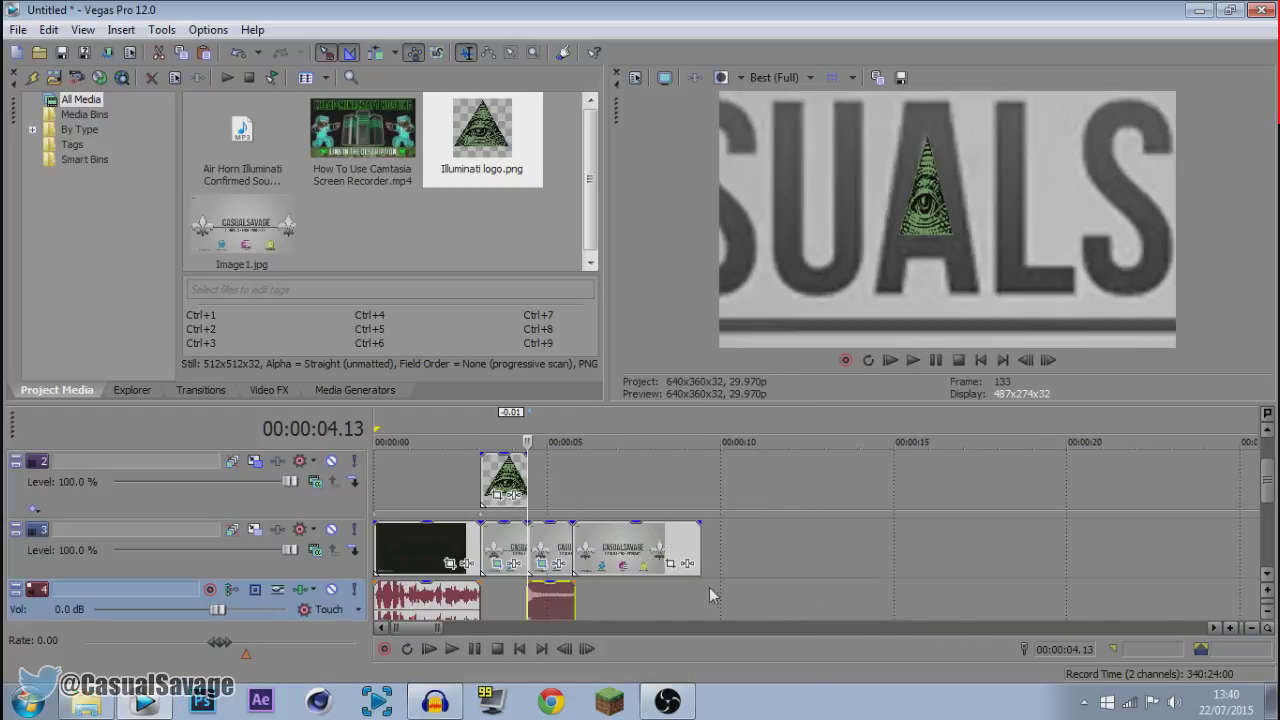
pyautogui.scroll(-2, 602, 557)
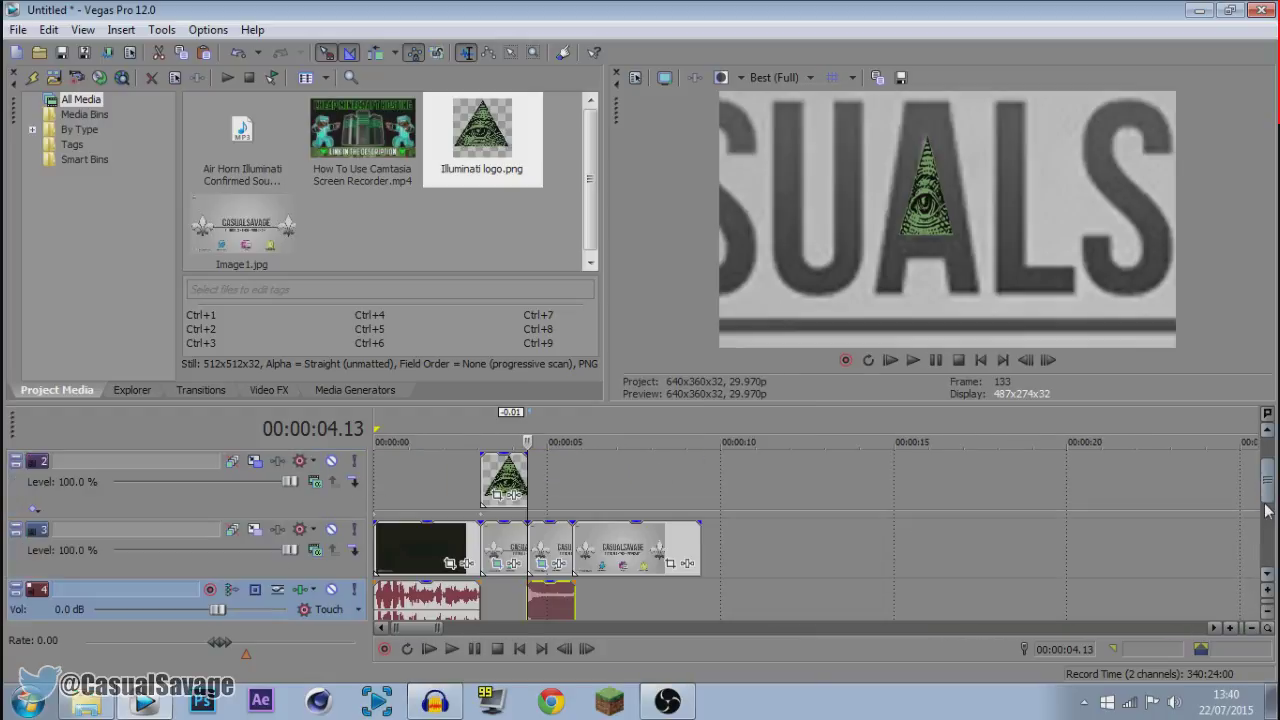
# Check that both air horn hits line up with the starts of their zoomed segments and logos.
pyautogui.click(496, 540)
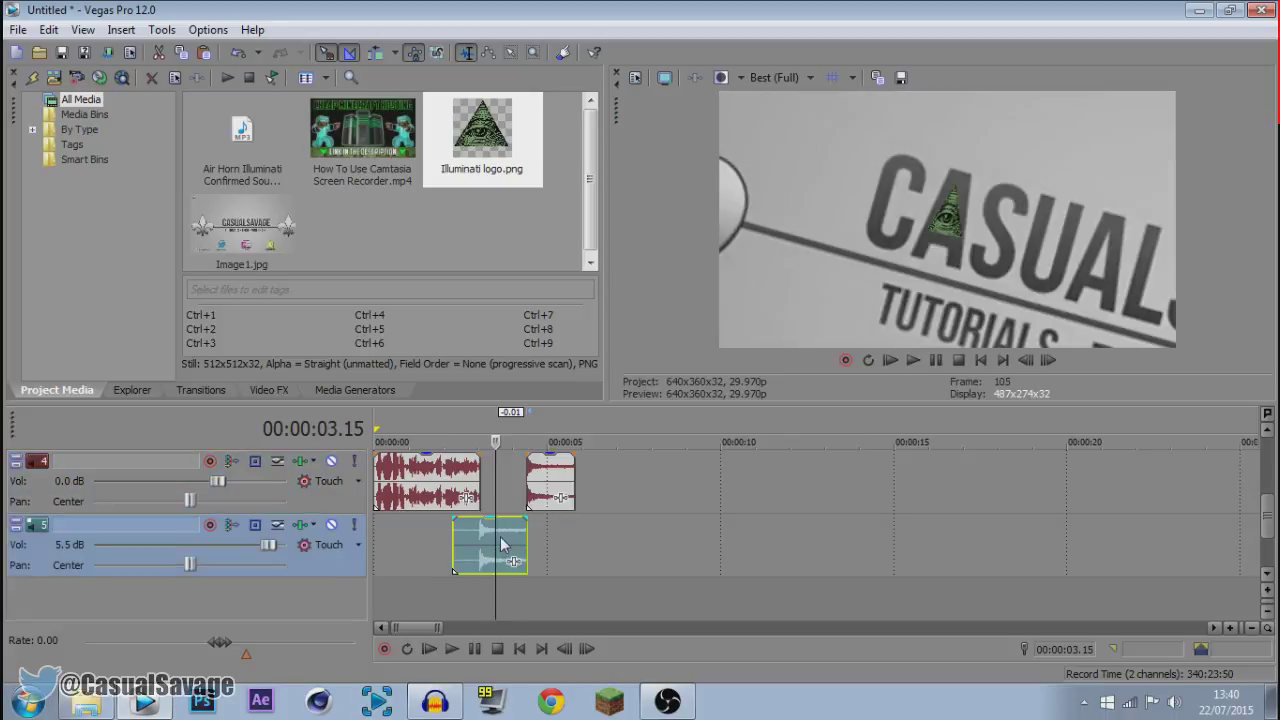
pyautogui.click(479, 545)
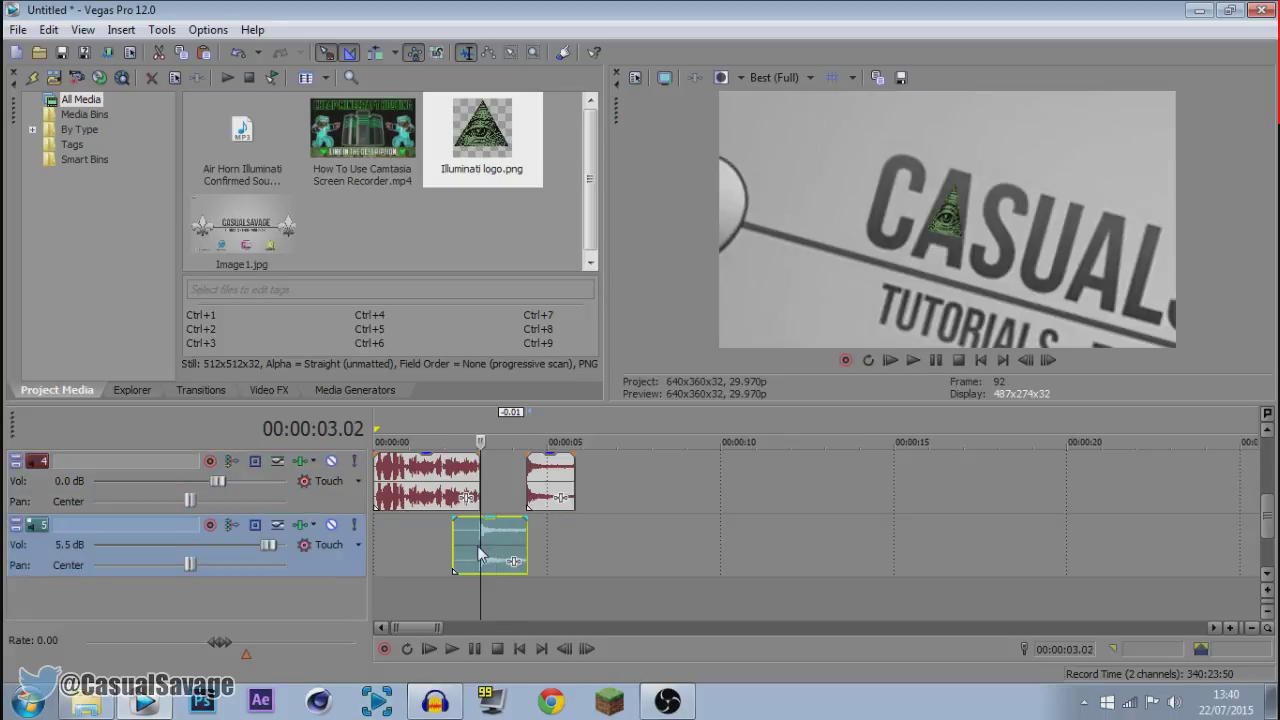
pyautogui.click(530, 477)
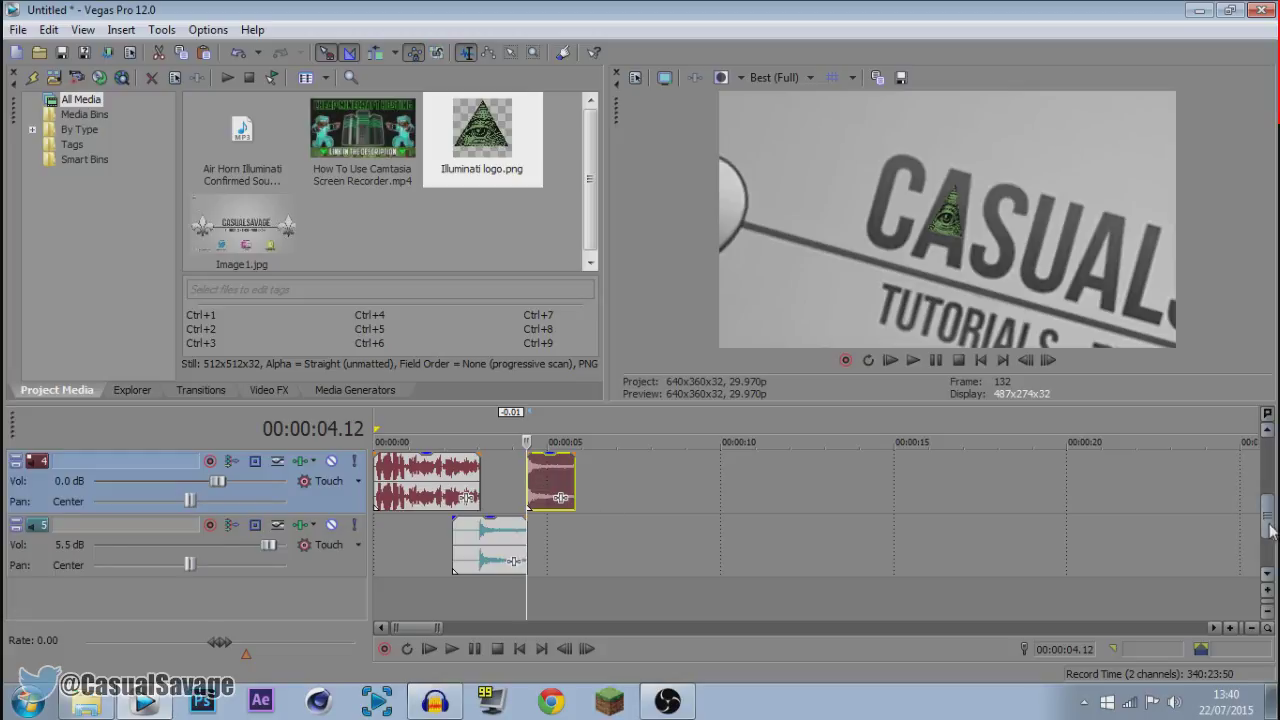
pyautogui.moveTo(1272, 530); pyautogui.dragTo(1272, 500)
pyautogui.scroll(4, 535, 607)
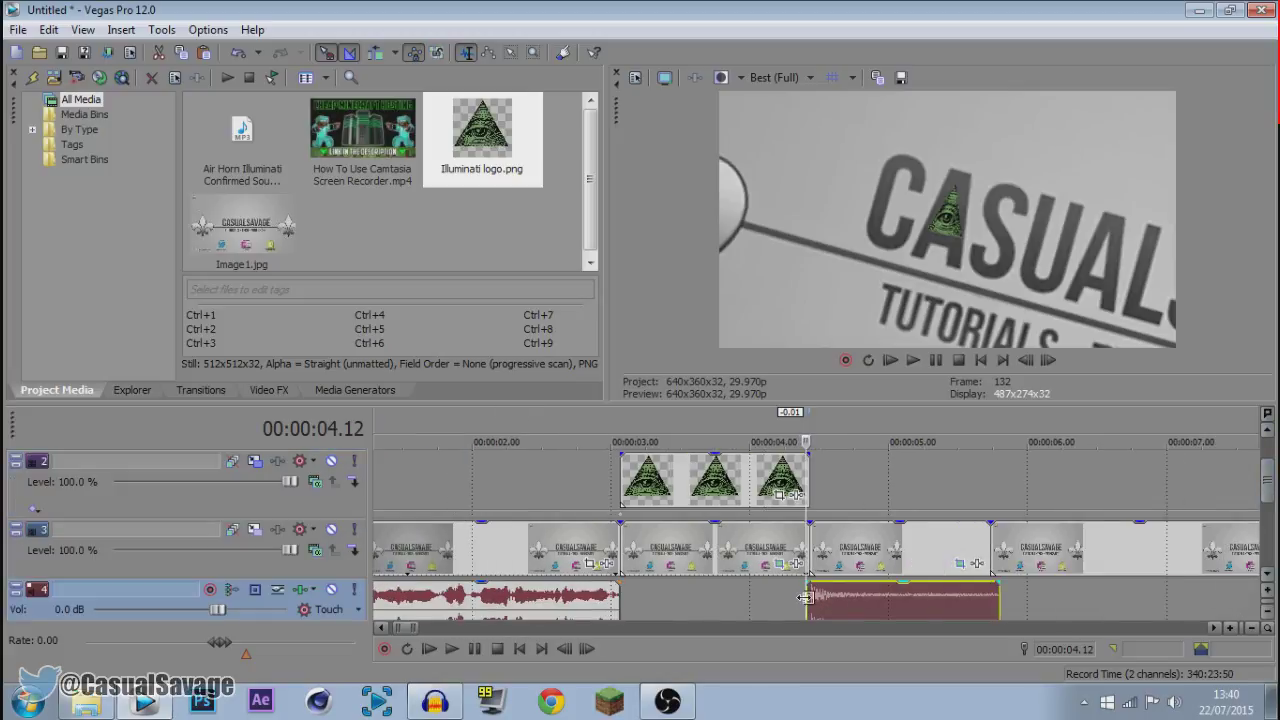
pyautogui.scroll(-1, 820, 607)
pyautogui.moveTo(1268, 490); pyautogui.dragTo(1272, 474)
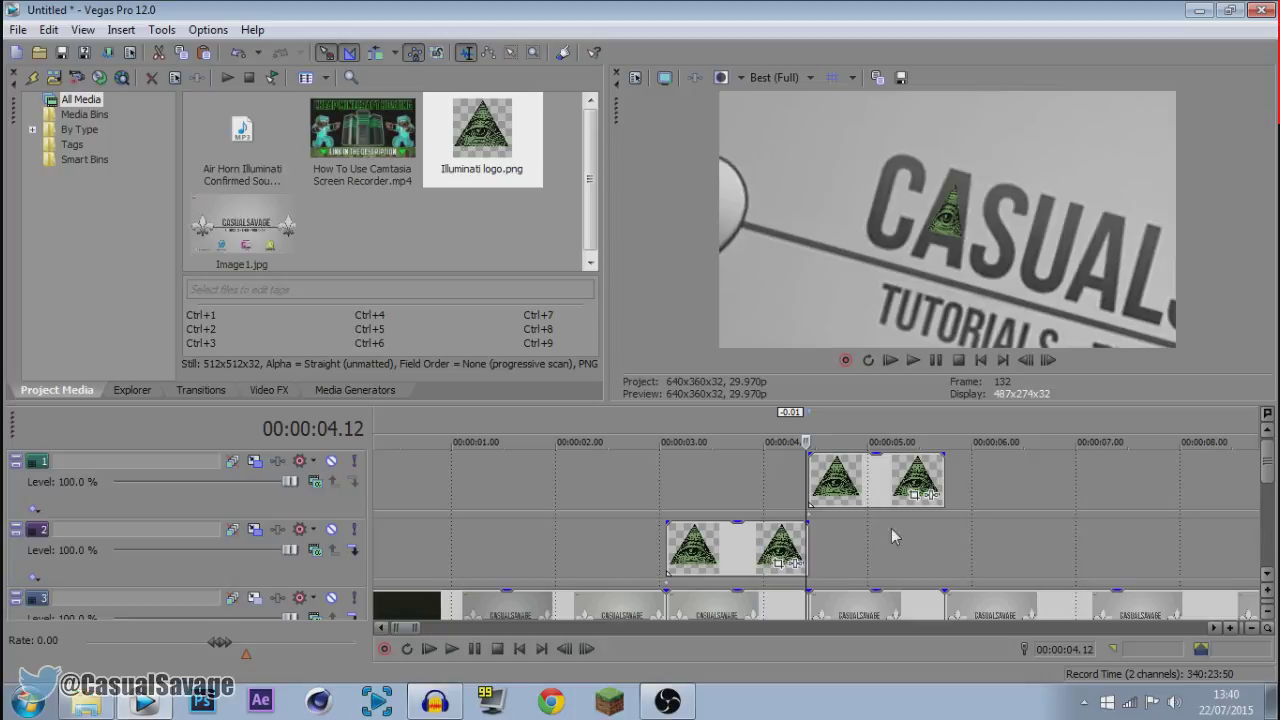
# Play back the project from the start through the second logo segment to check picture and sound timing.
pyautogui.click(840, 568)
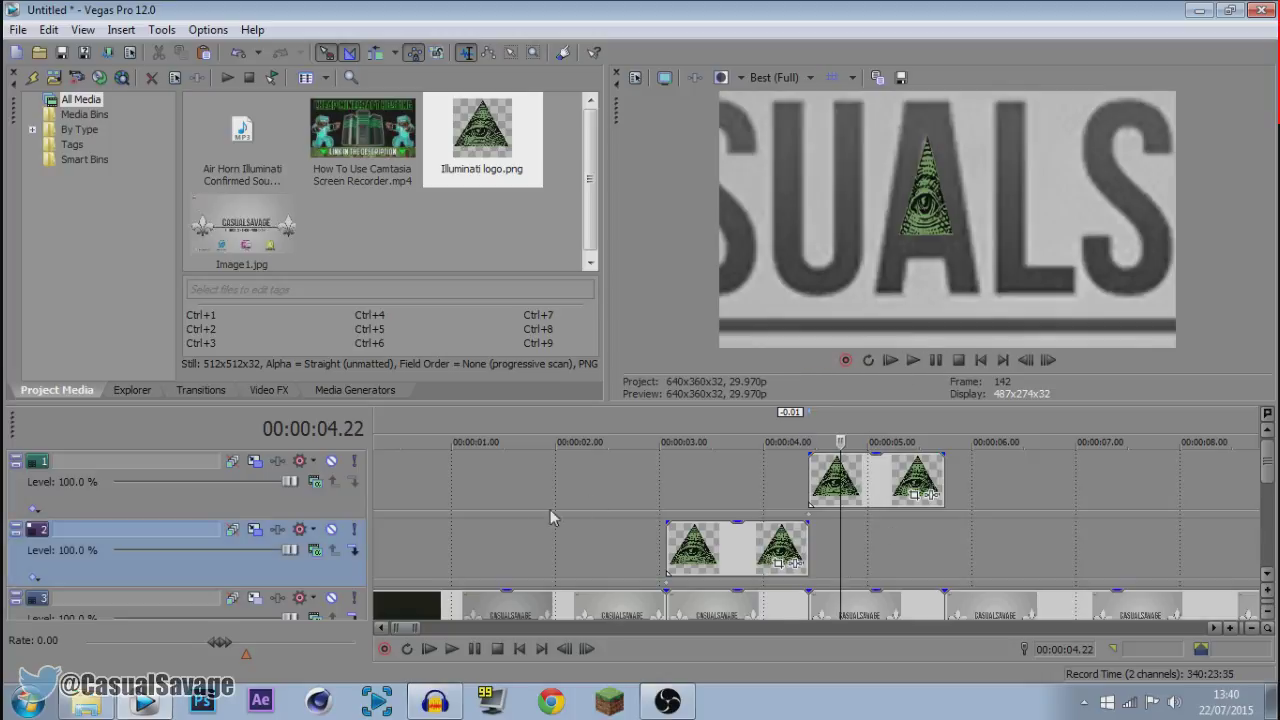
pyautogui.click(890, 360)
pyautogui.scroll(-4, 822, 505)
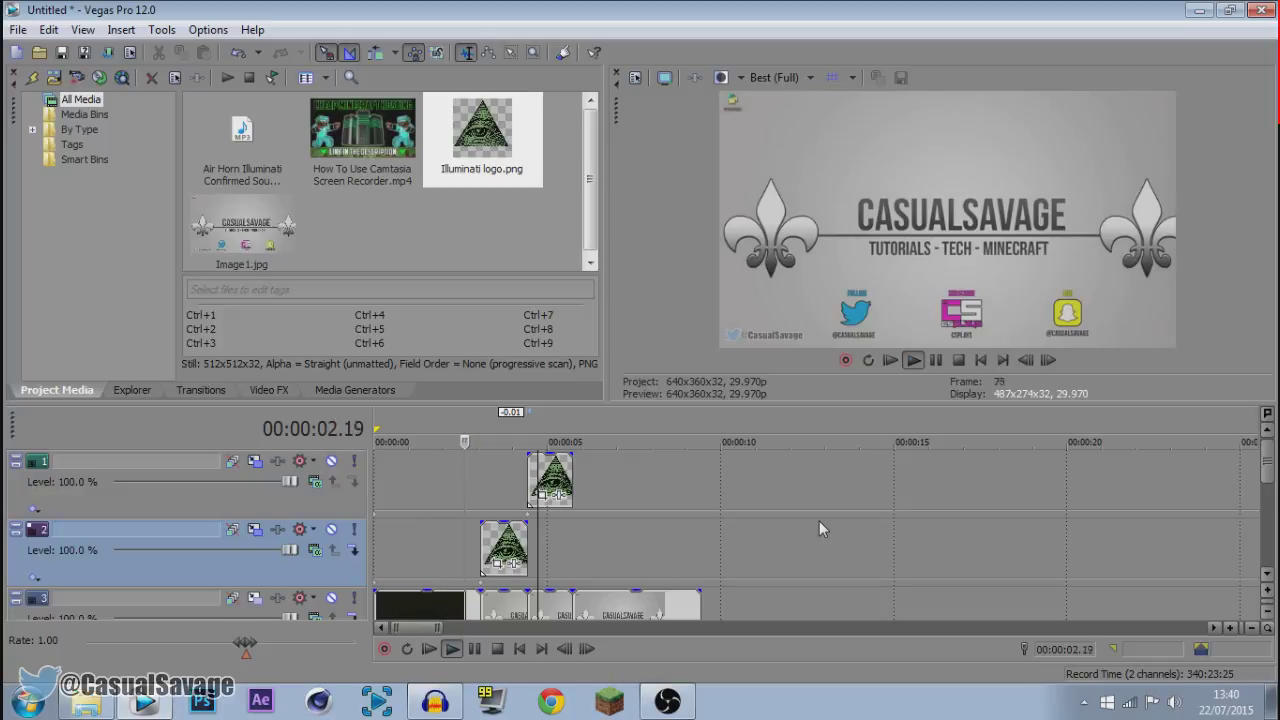
pyautogui.click(935, 361)
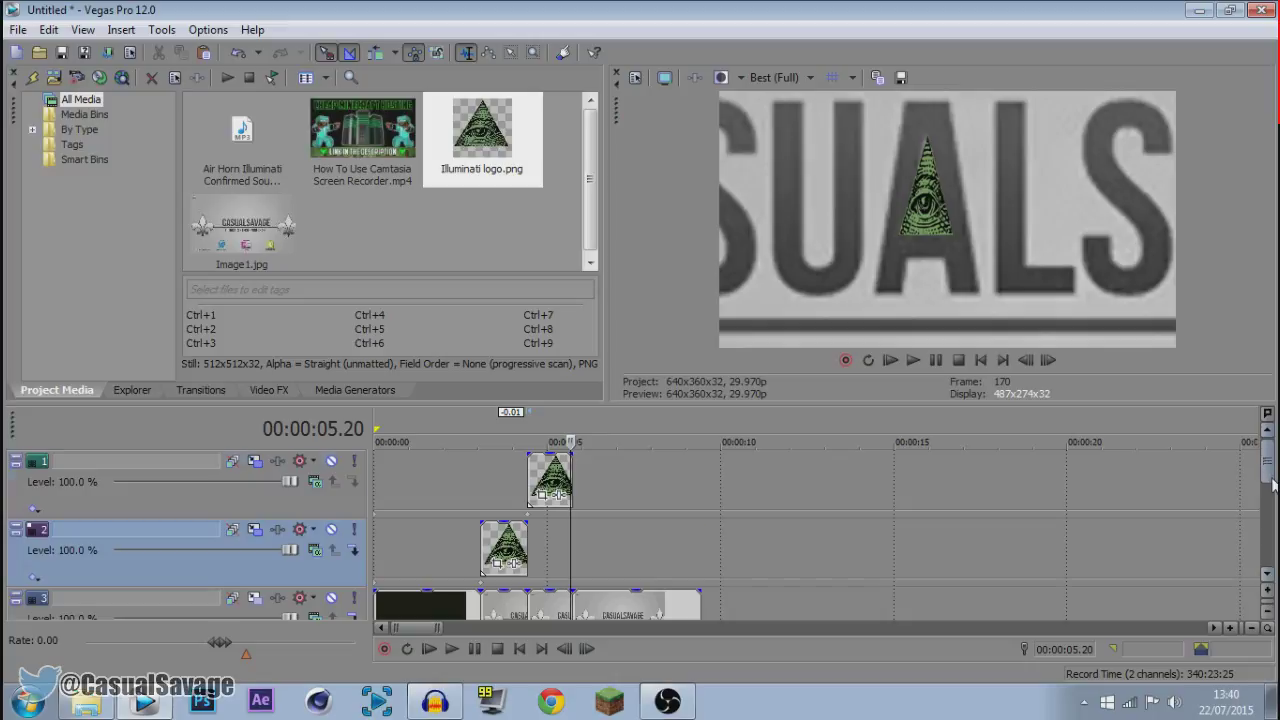
pyautogui.moveTo(1273, 484); pyautogui.dragTo(1273, 490)
pyautogui.click(603, 549)
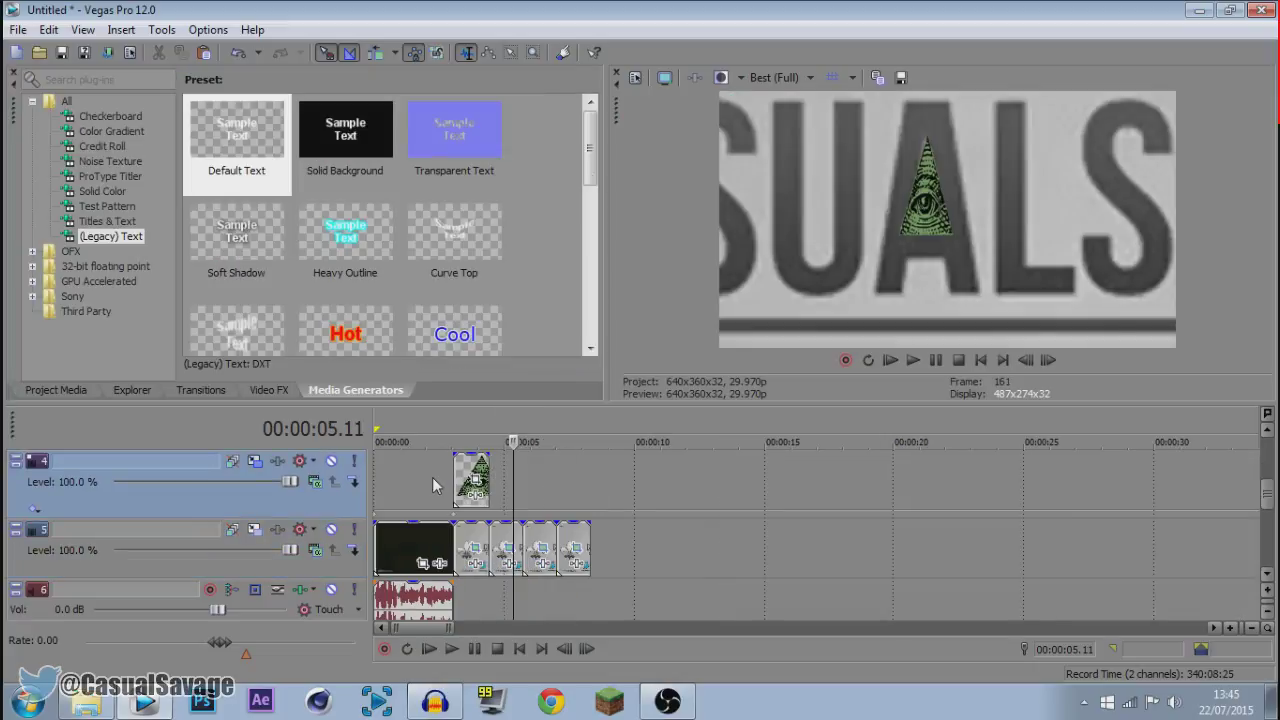
# Play the finished sequence from the start in an enlarged preview, stopping past the last zoomed segment.
pyautogui.click(433, 486)
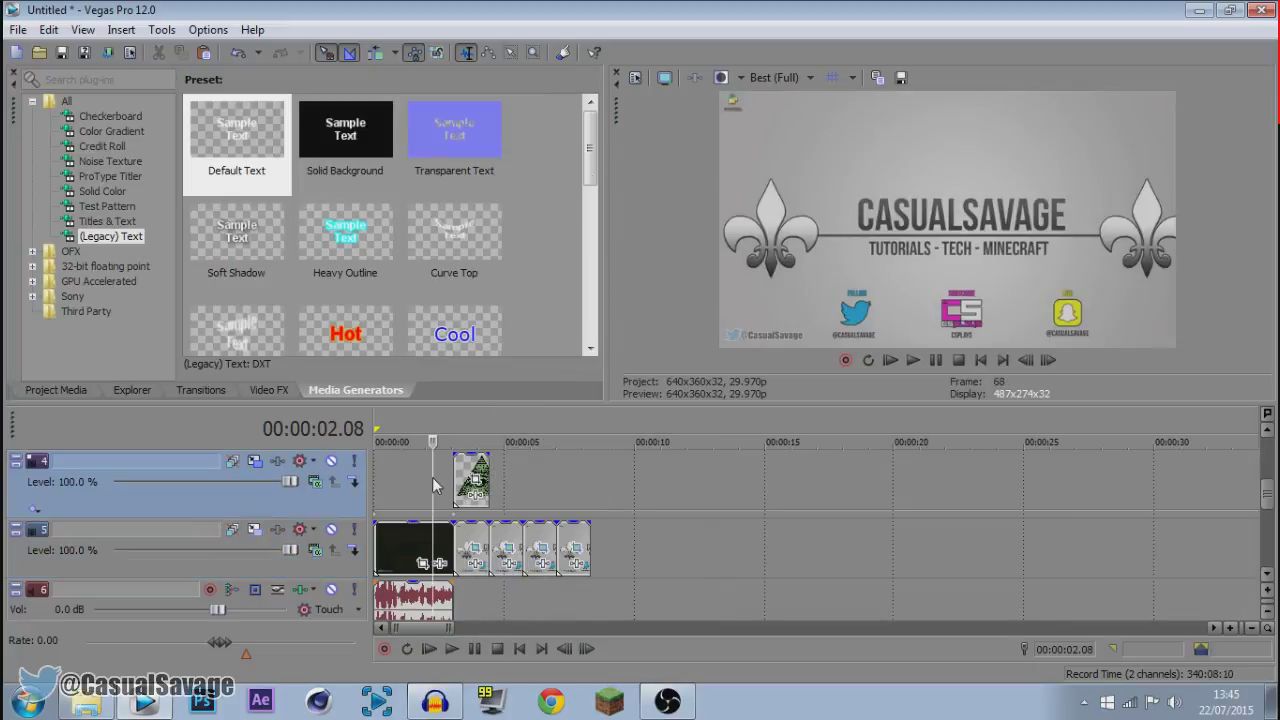
pyautogui.click(887, 362)
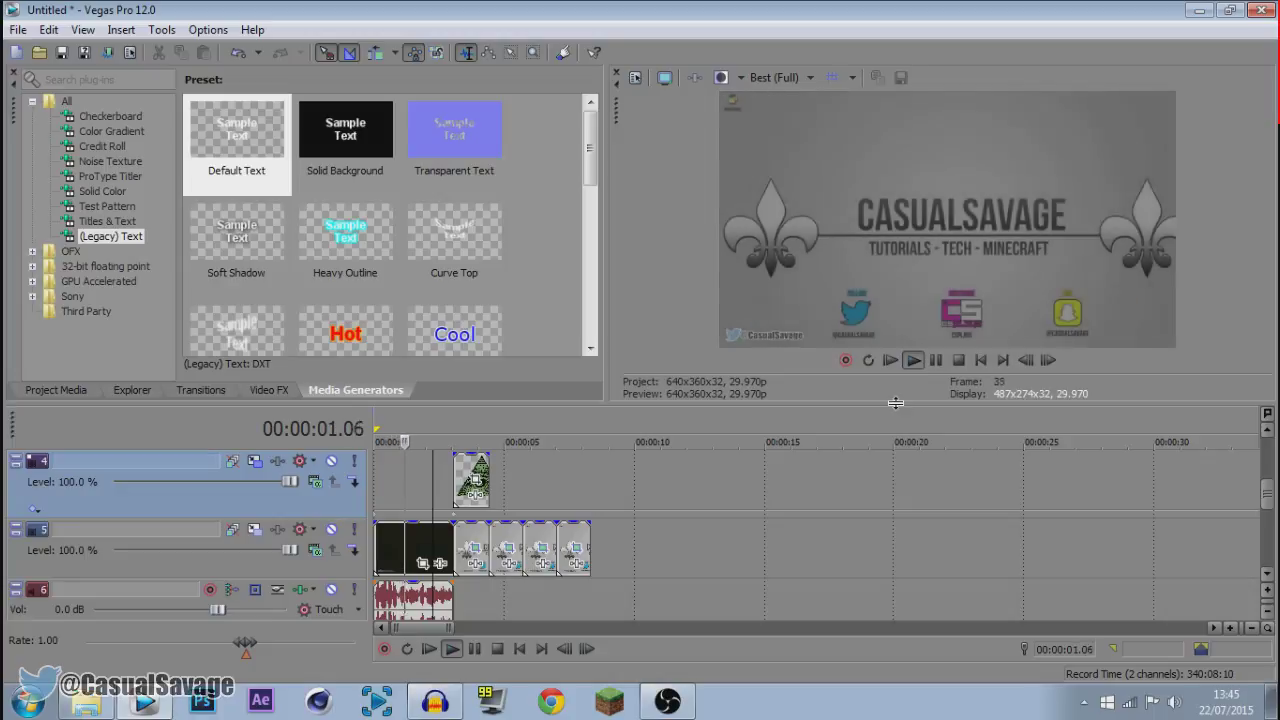
pyautogui.moveTo(896, 405); pyautogui.dragTo(890, 459)
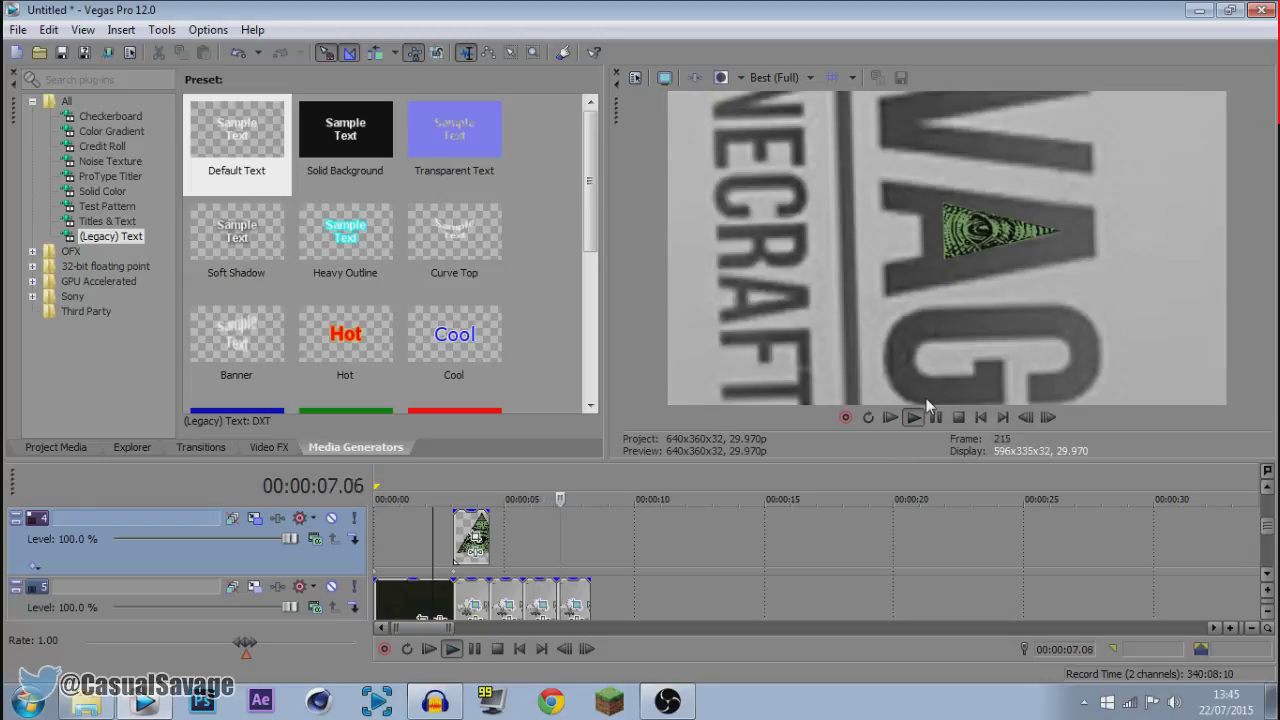
pyautogui.click(935, 418)
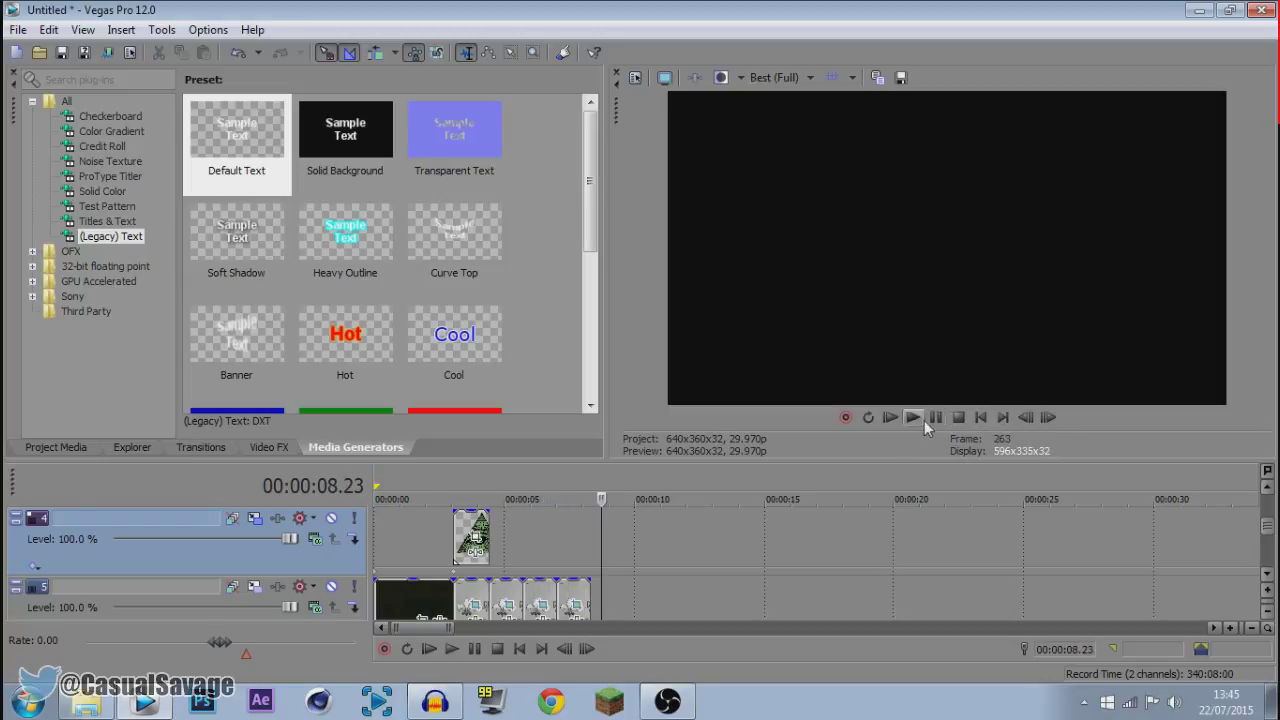
pyautogui.scroll(1, 1268, 516)
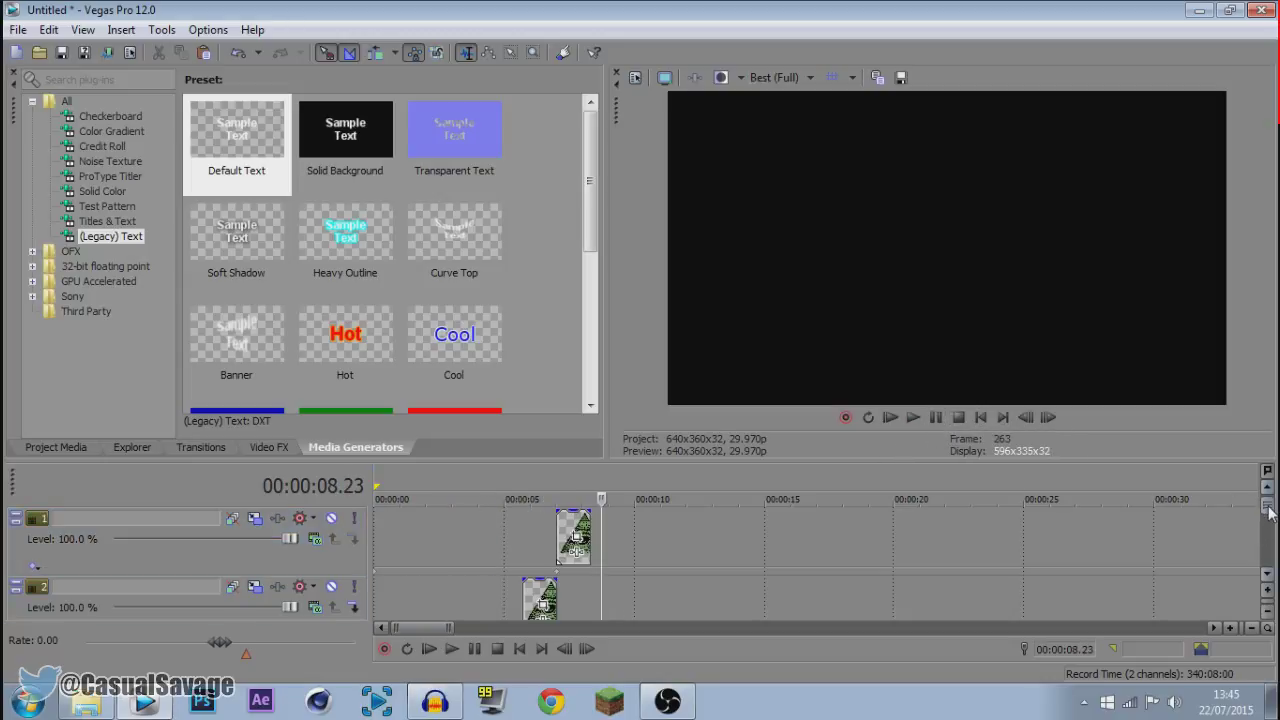
# Add a Soft Shadow text reading "BUT WAIT...." to the picture track, directly after the last zoomed segment.
pyautogui.scroll(-3, 1268, 512)
pyautogui.scroll(-1, 1268, 530)
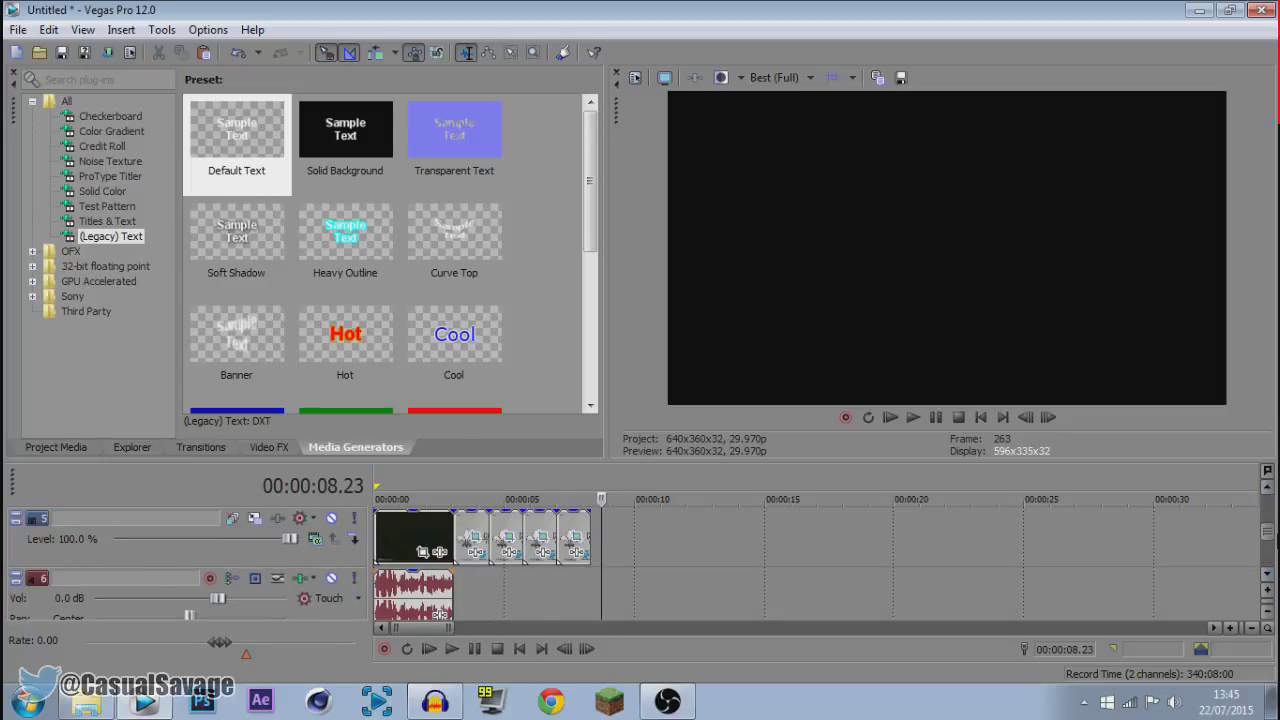
pyautogui.click(597, 542)
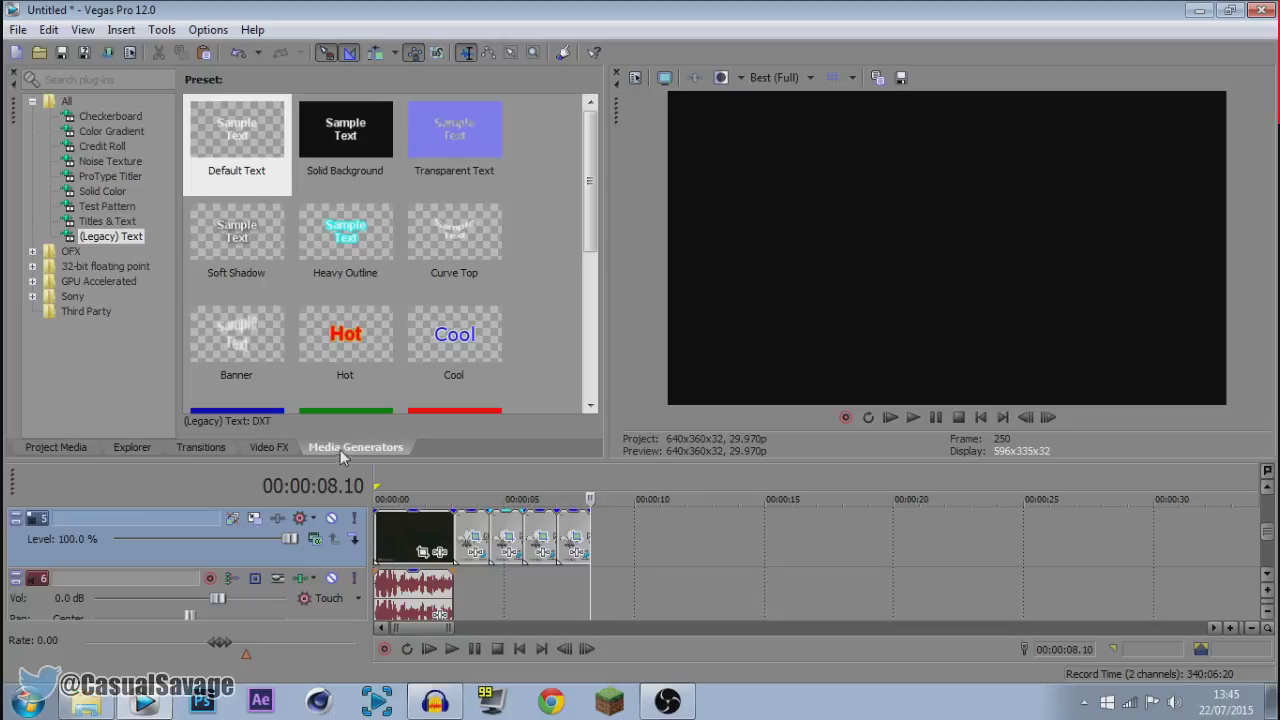
pyautogui.moveTo(228, 240); pyautogui.dragTo(598, 535)
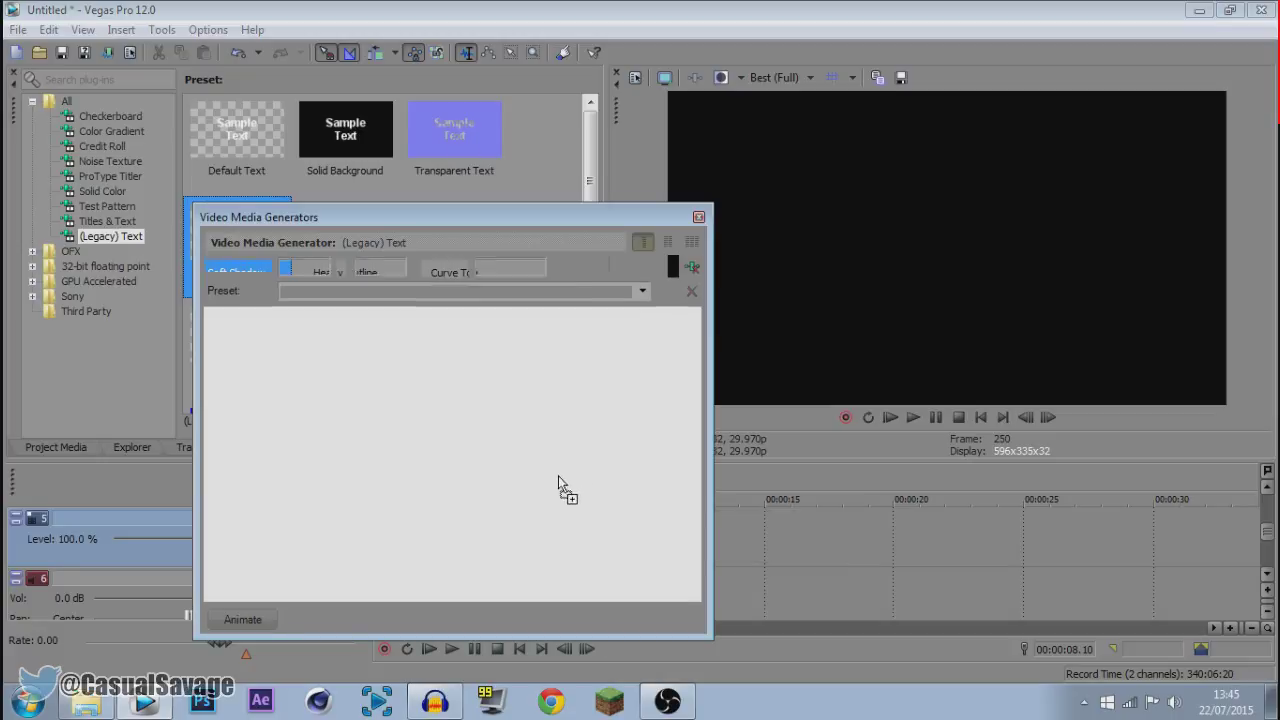
pyautogui.write('BUT W')
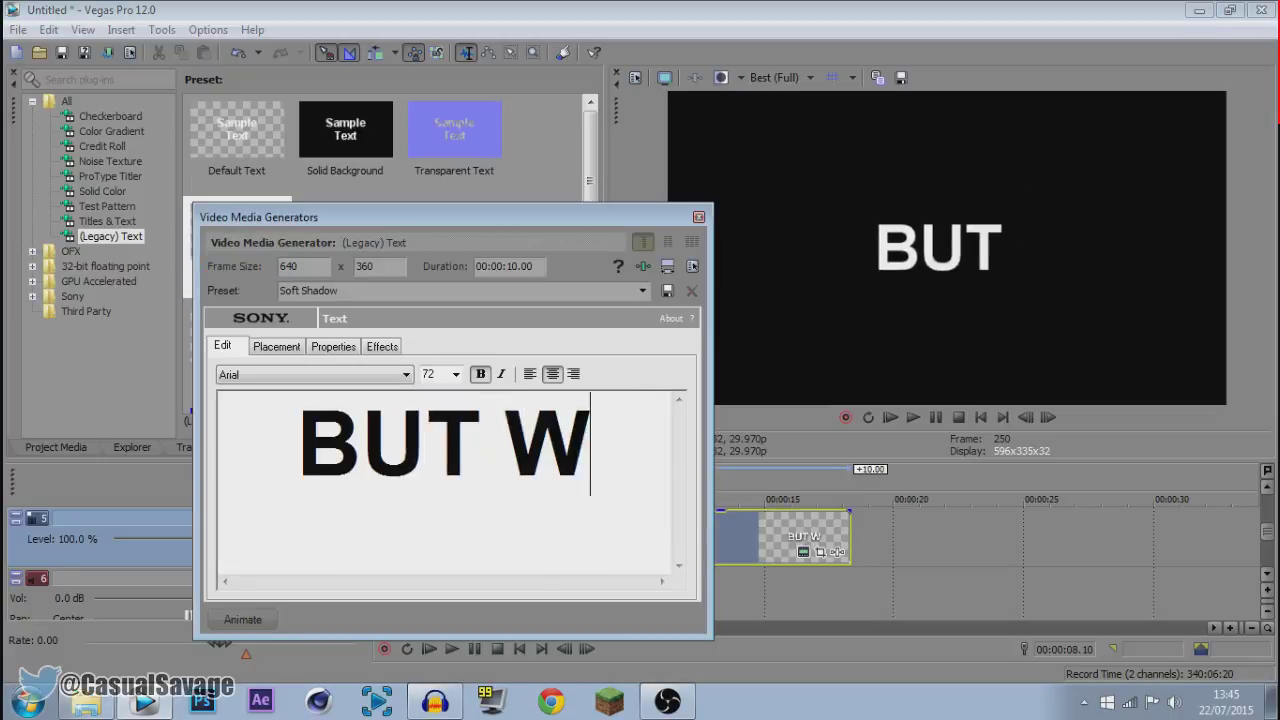
pyautogui.write('AIT....')
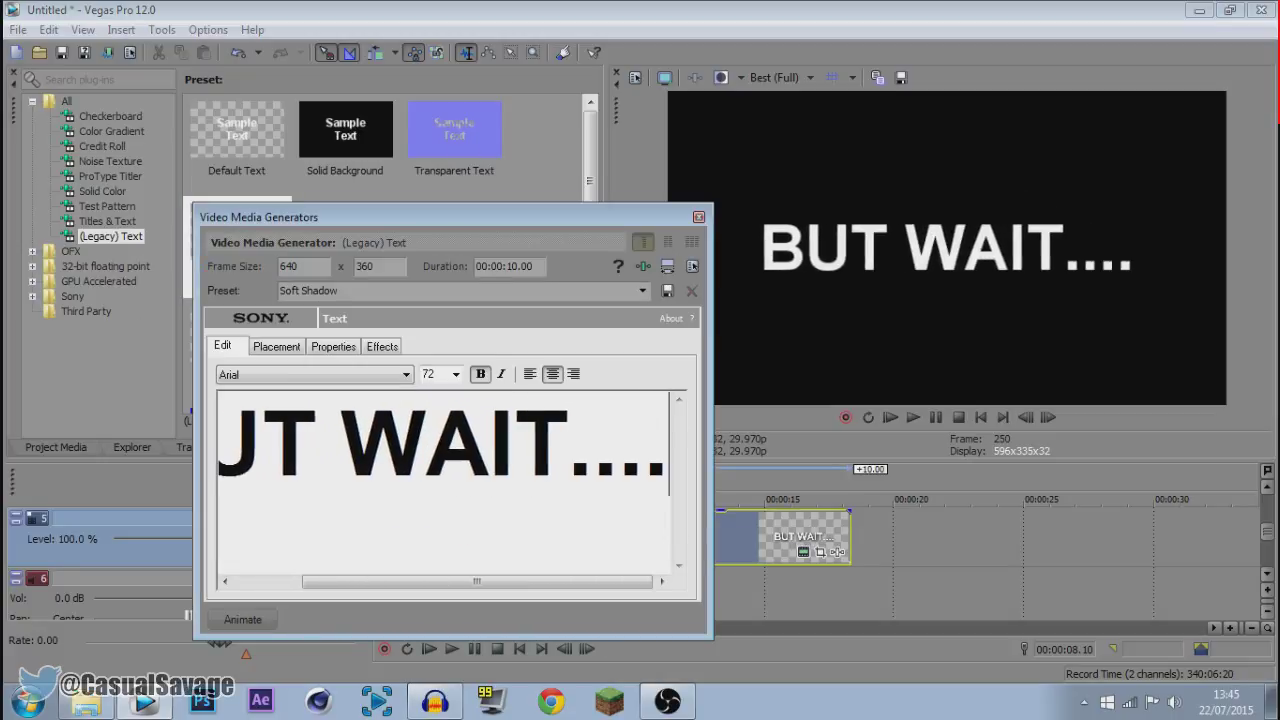
pyautogui.click(698, 216)
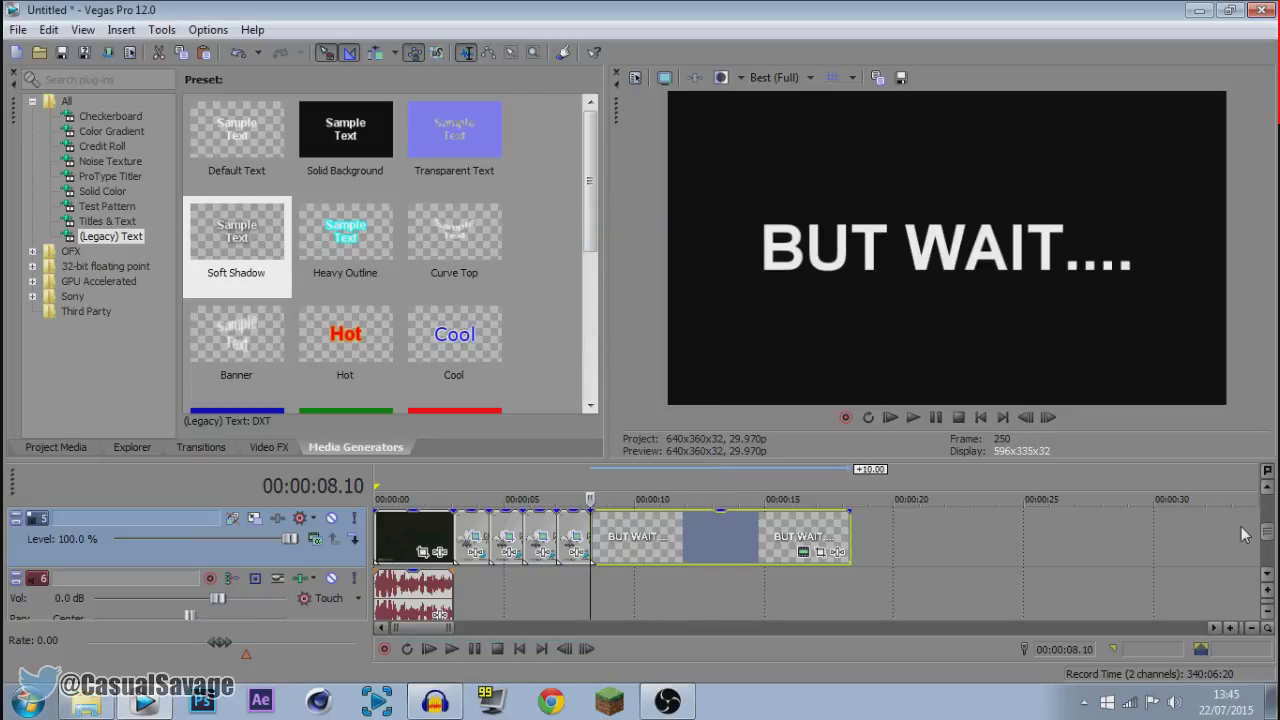
# Shorten the "BUT WAIT...." text so it ends at 00:00:09.05.
pyautogui.click(613, 546)
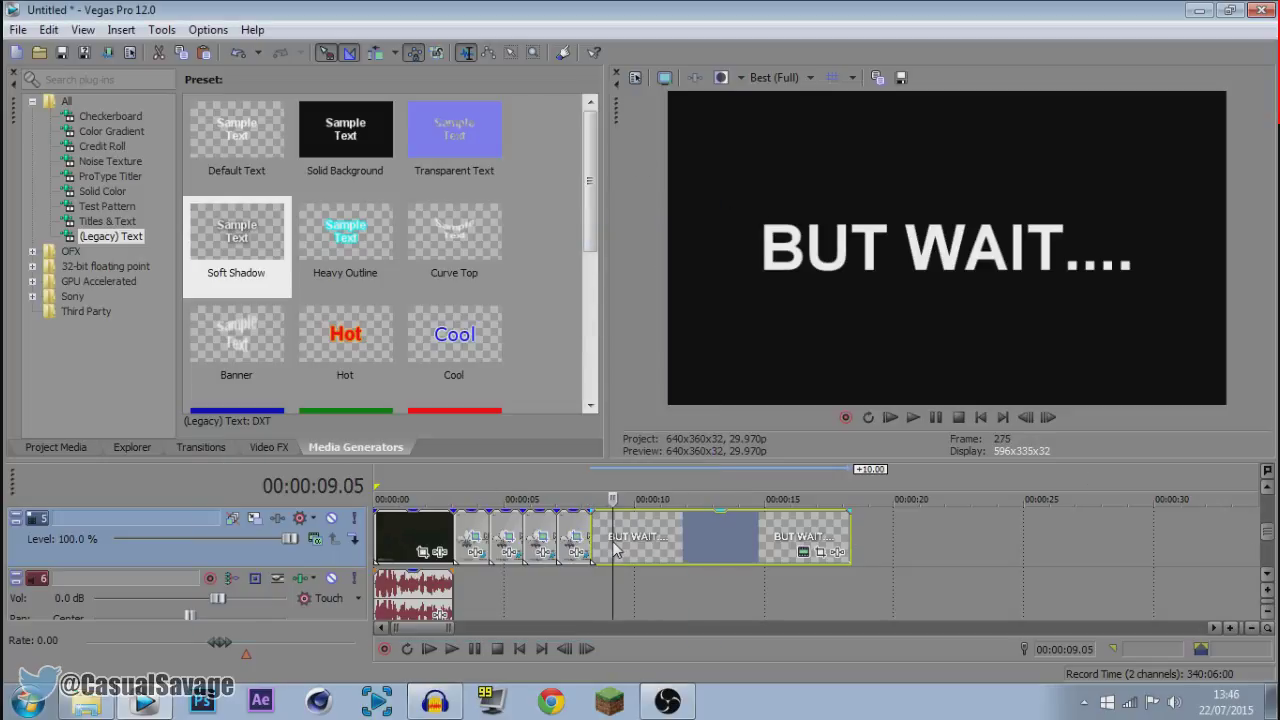
pyautogui.moveTo(850, 550); pyautogui.dragTo(610, 551)
pyautogui.scroll(1, 1268, 530)
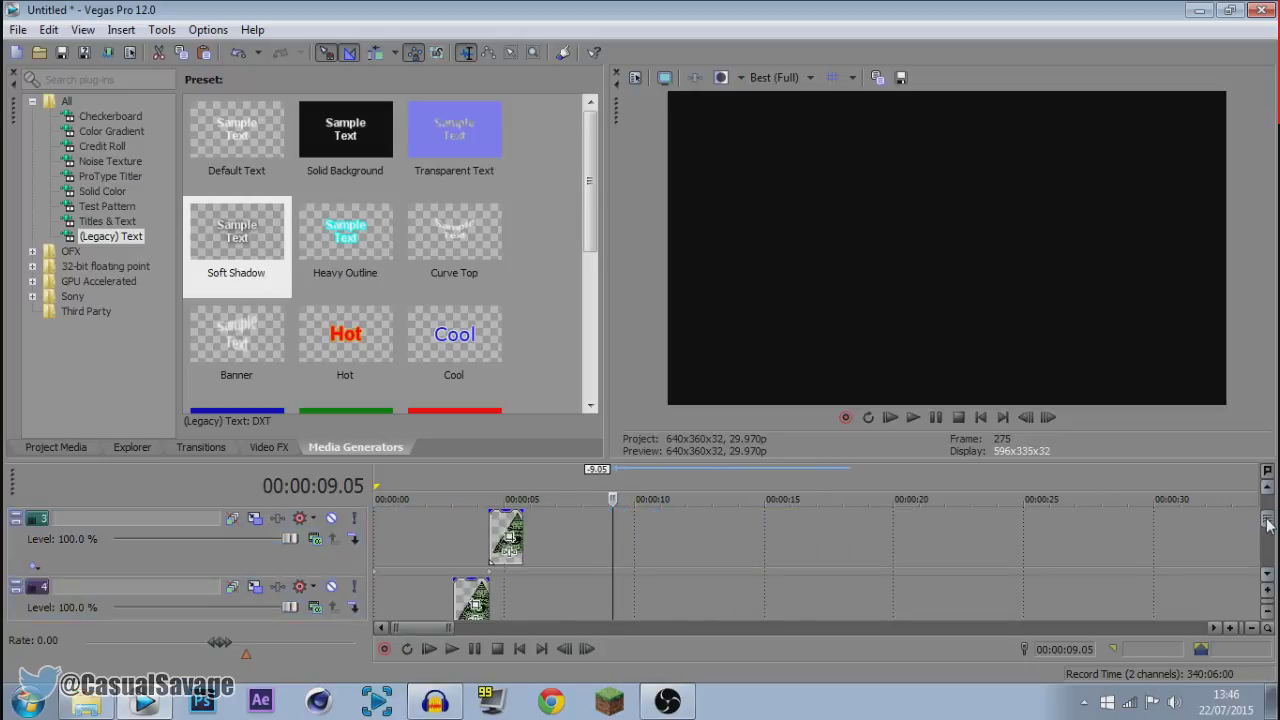
pyautogui.scroll(-1, 1268, 530)
# Review frames of the last and first zoomed segments, the opening clip and the end of the text.
pyautogui.click(580, 527)
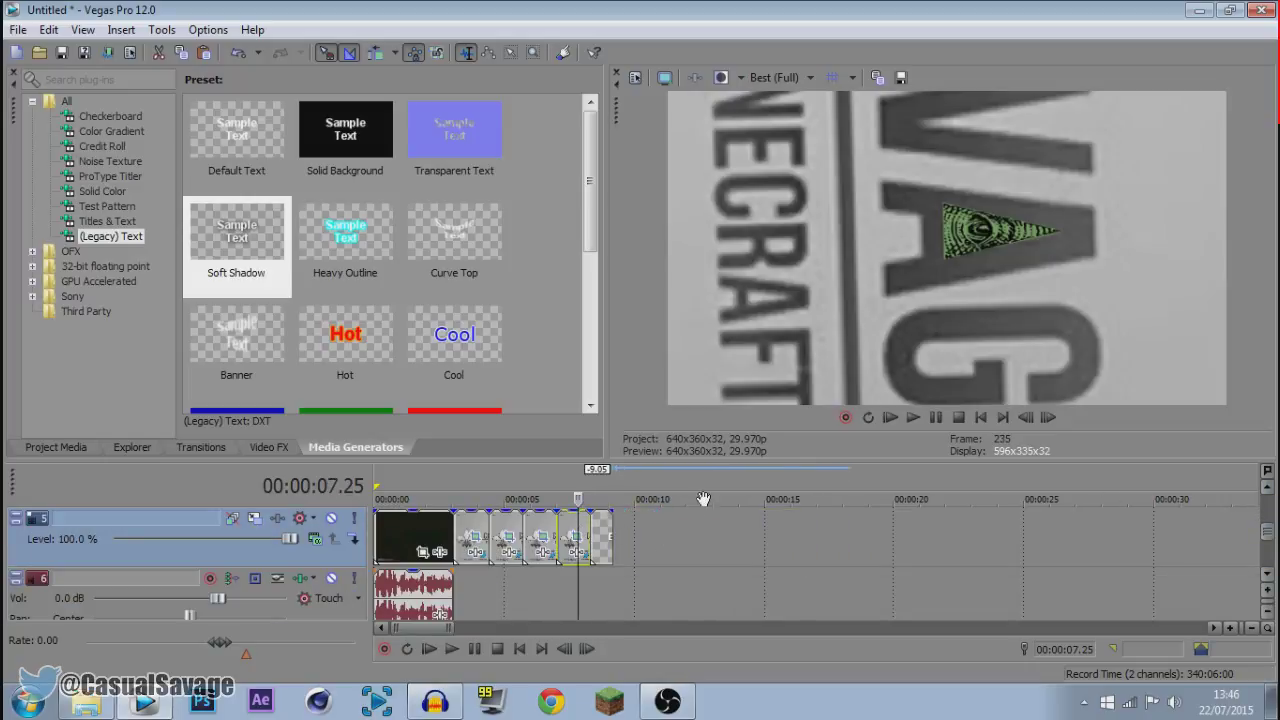
pyautogui.click(476, 530)
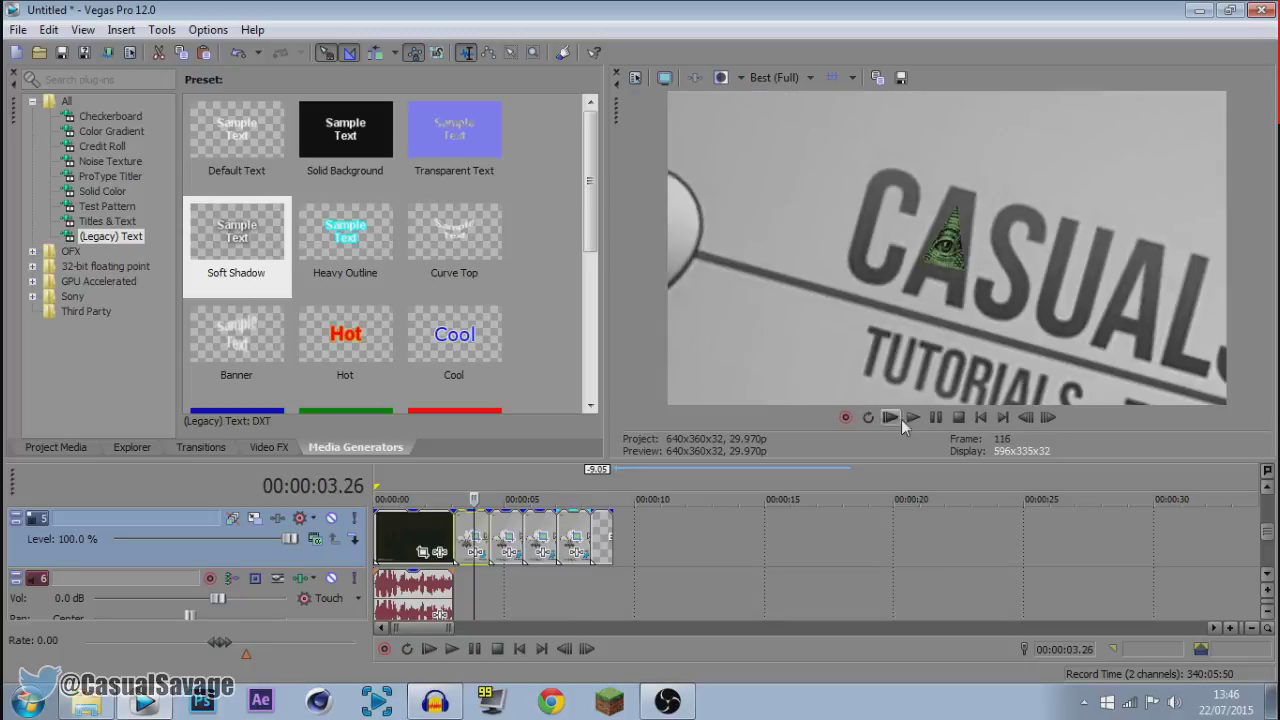
pyautogui.click(406, 520)
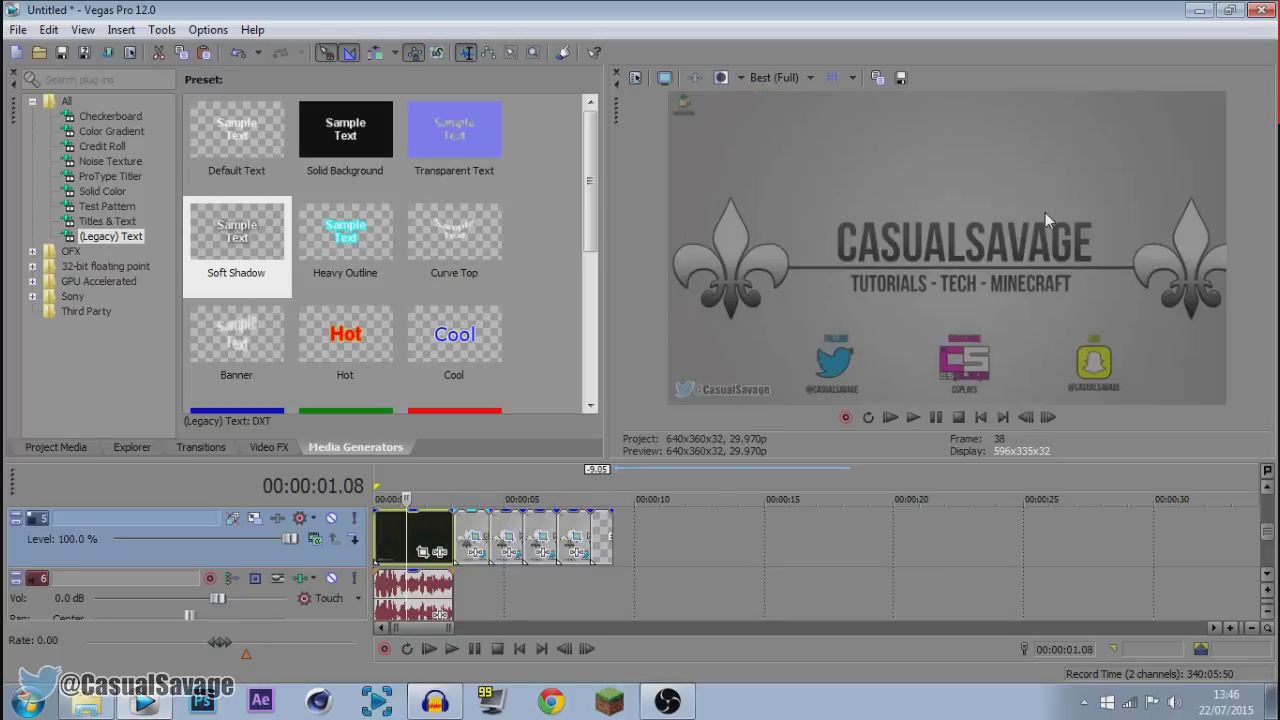
pyautogui.click(420, 535)
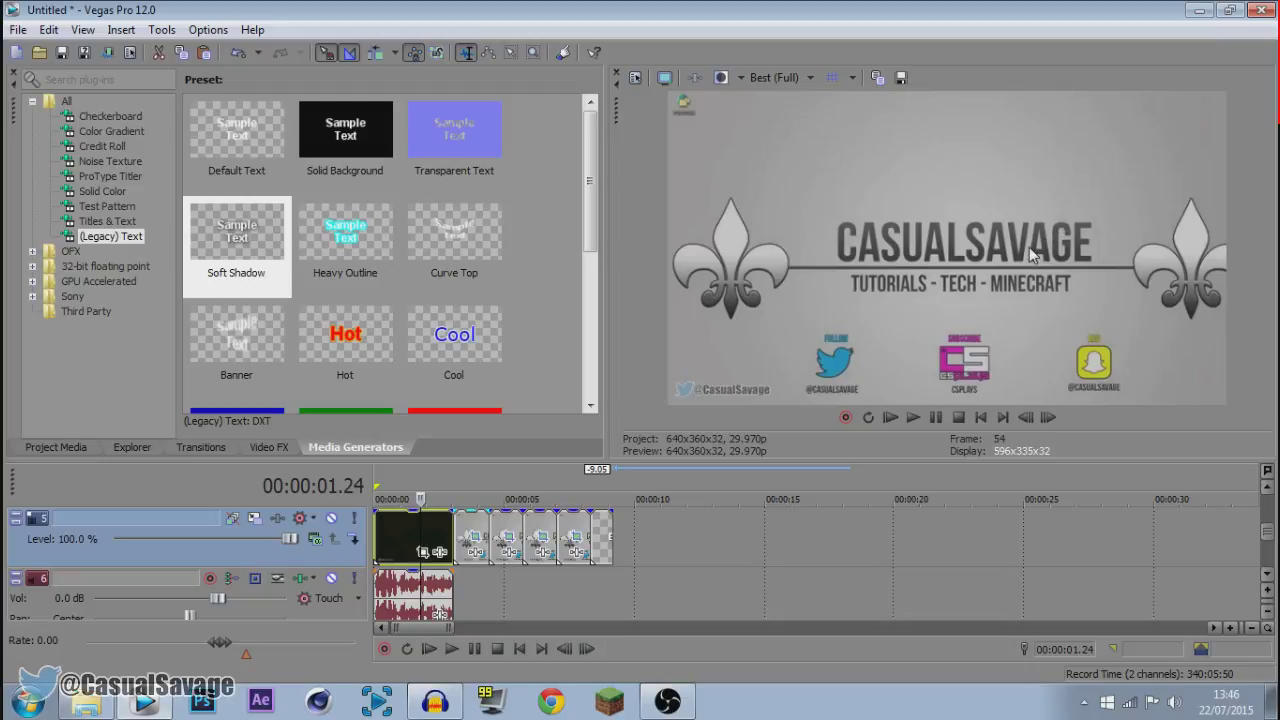
pyautogui.scroll(2, 1273, 571)
pyautogui.click(598, 597)
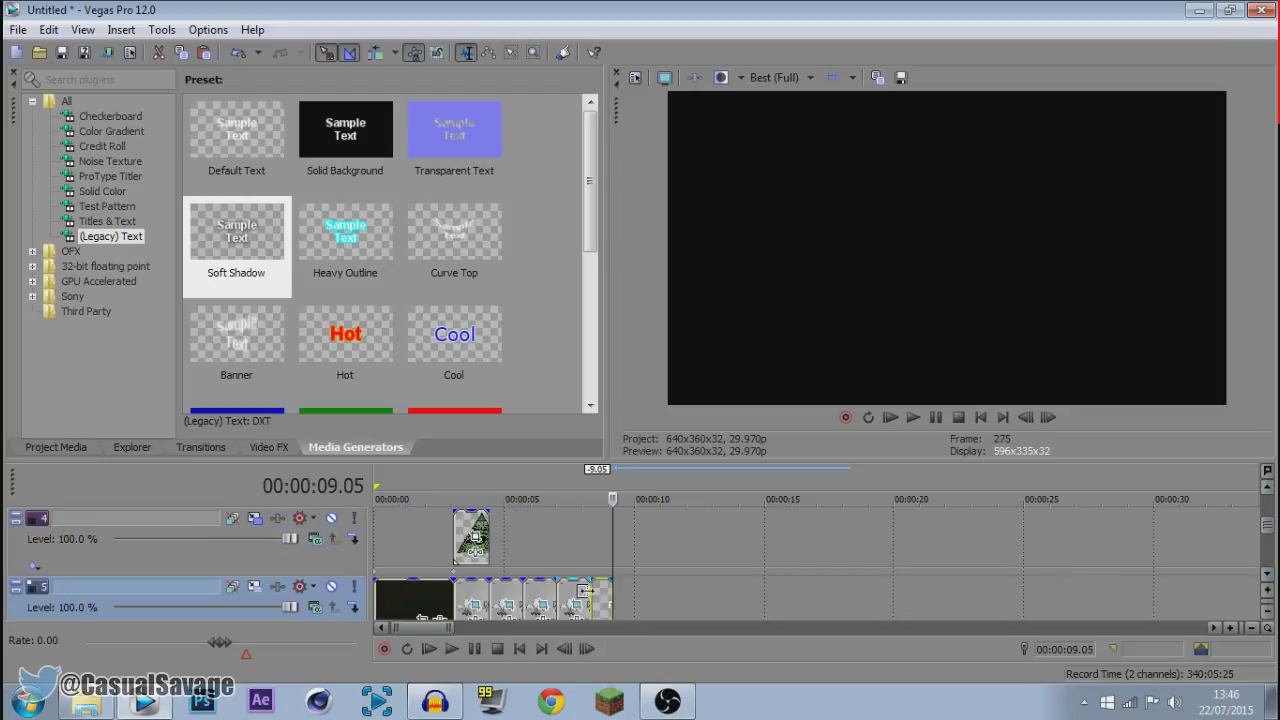
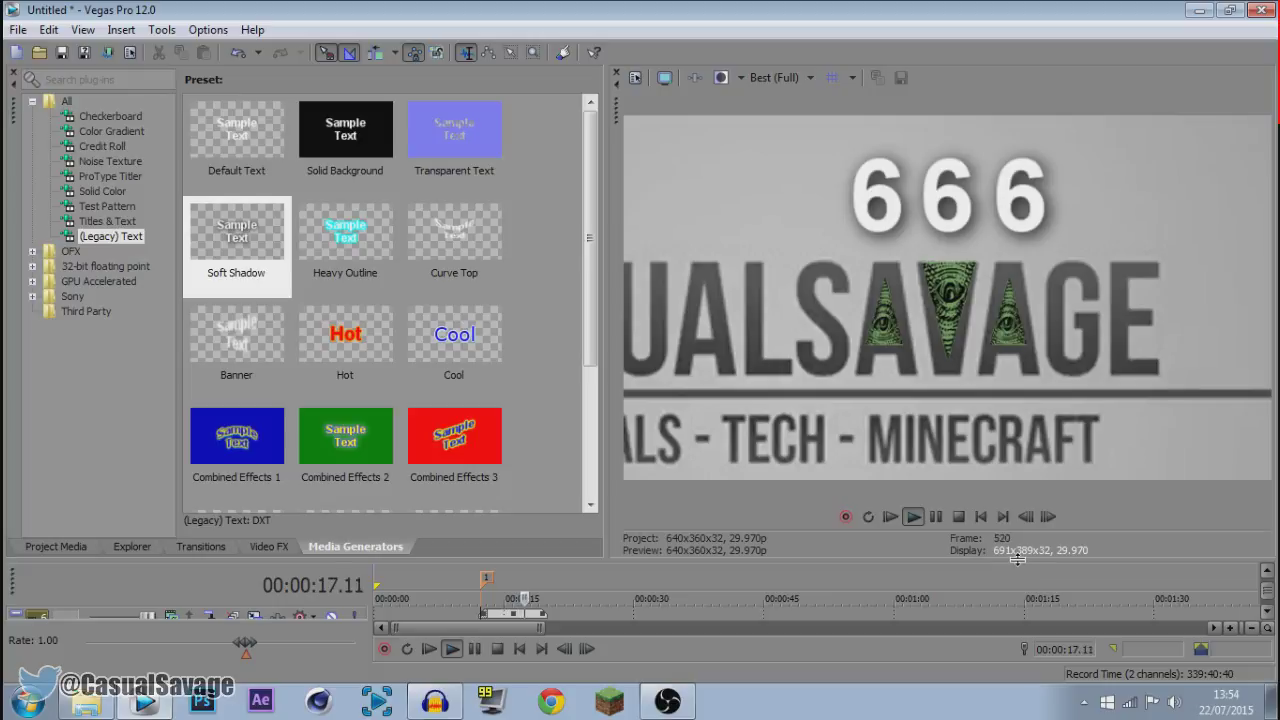
# Stop playback and examine how the logo, picture and sound tracks are arranged in the final 666 section, with the timeline area enlarged.
pyautogui.click(958, 516)
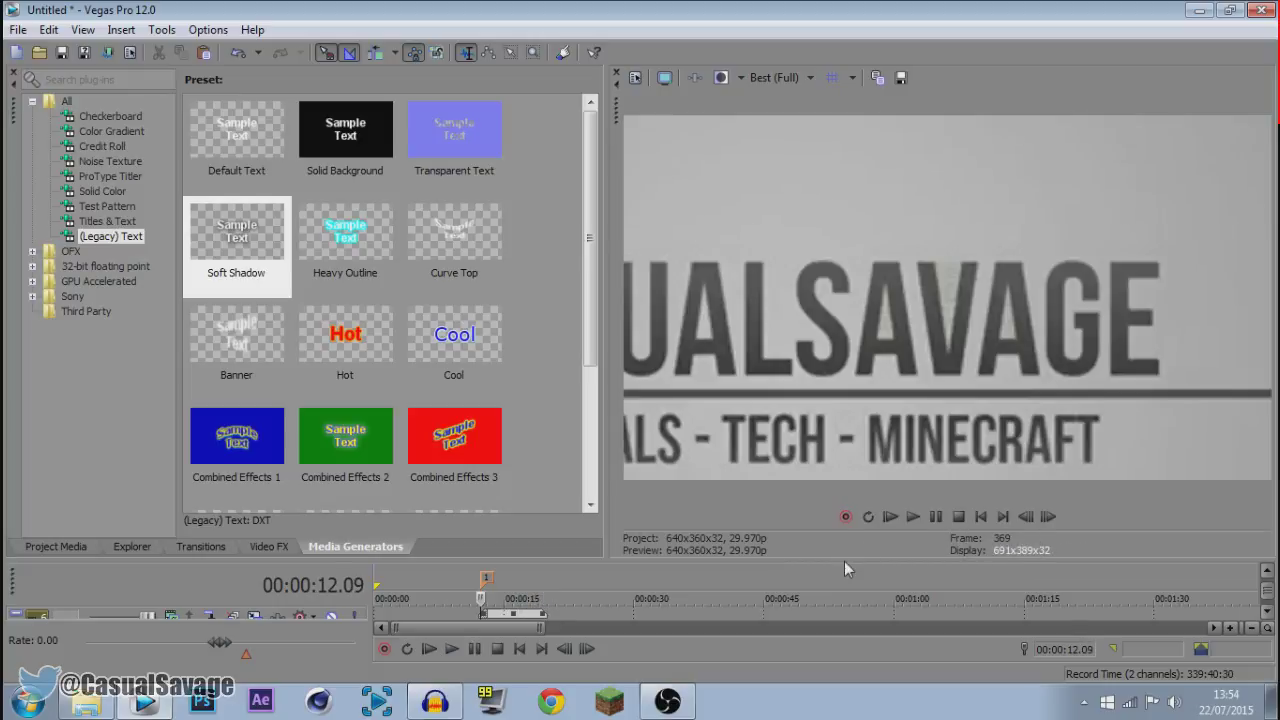
pyautogui.moveTo(806, 557); pyautogui.dragTo(820, 307)
pyautogui.click(550, 363)
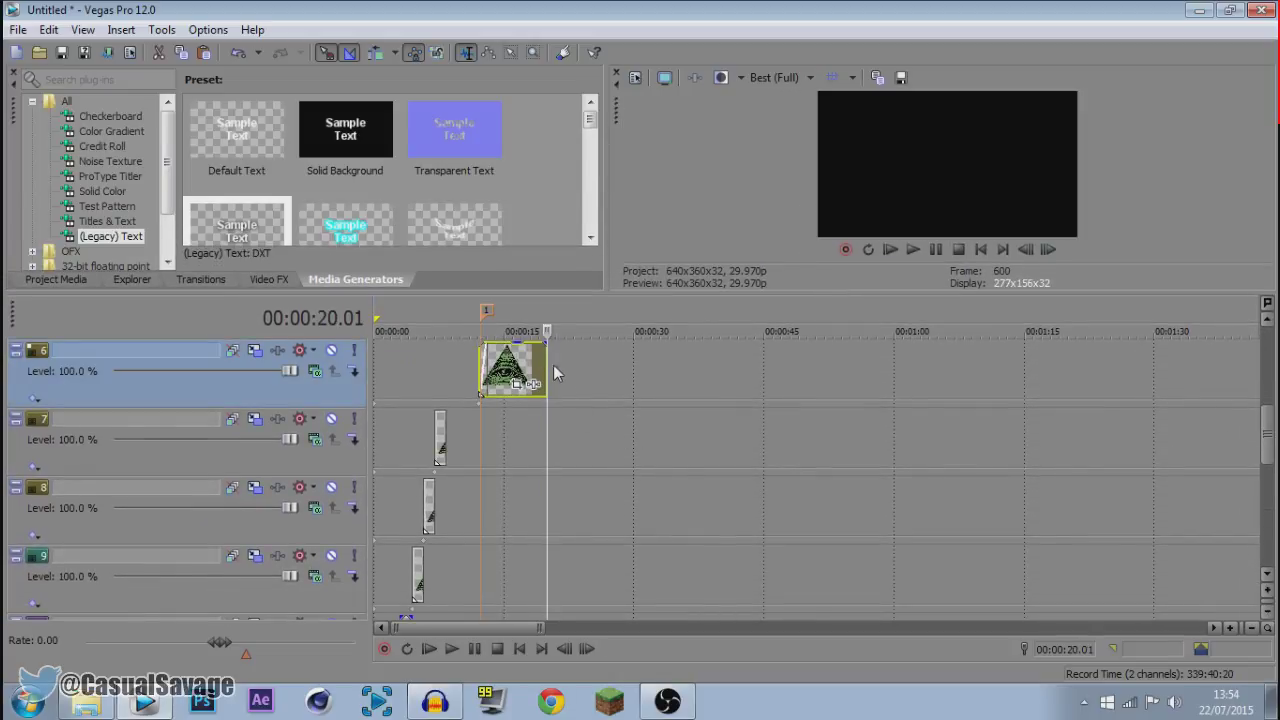
pyautogui.scroll(-4, 815, 480)
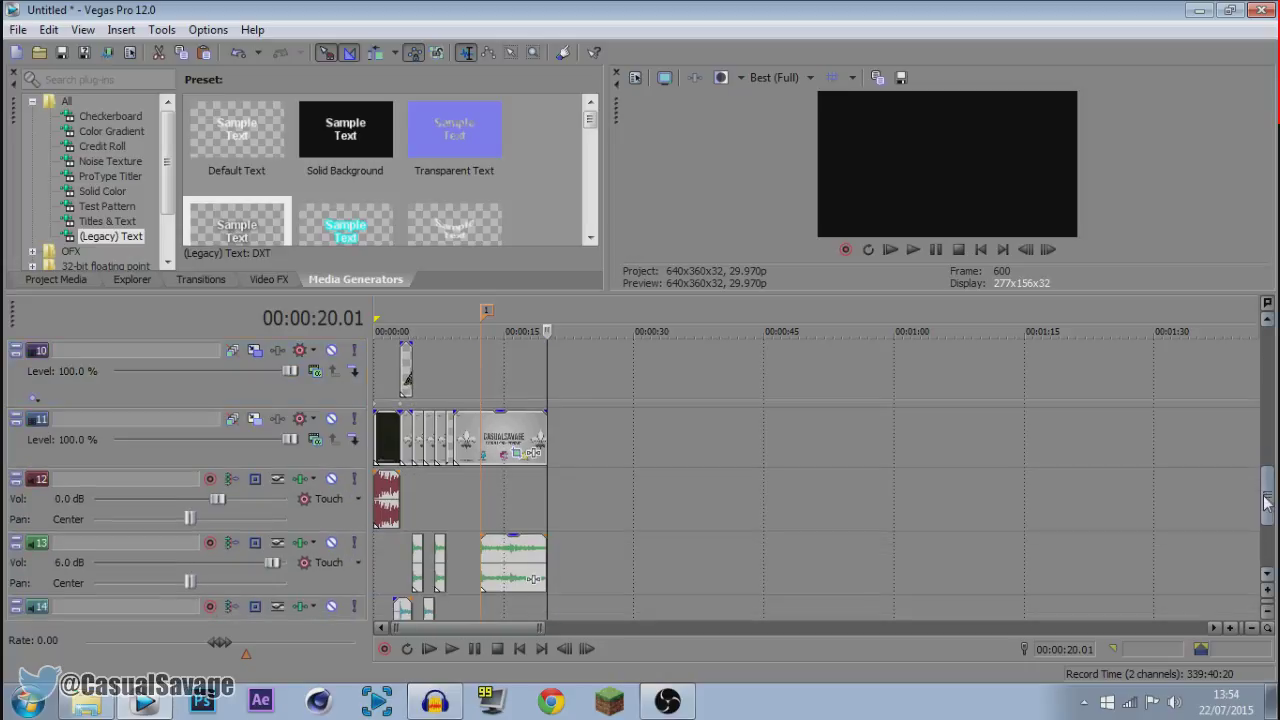
pyautogui.click(480, 416)
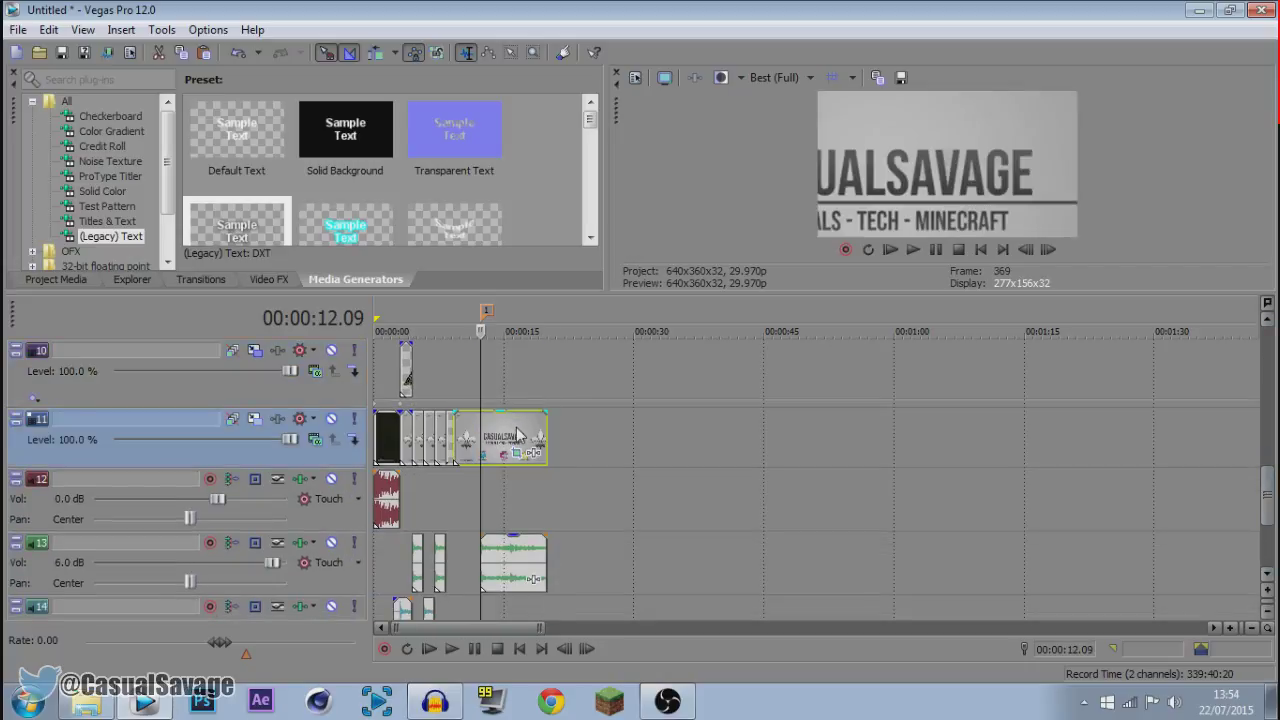
pyautogui.click(516, 433)
pyautogui.scroll(4, 516, 433)
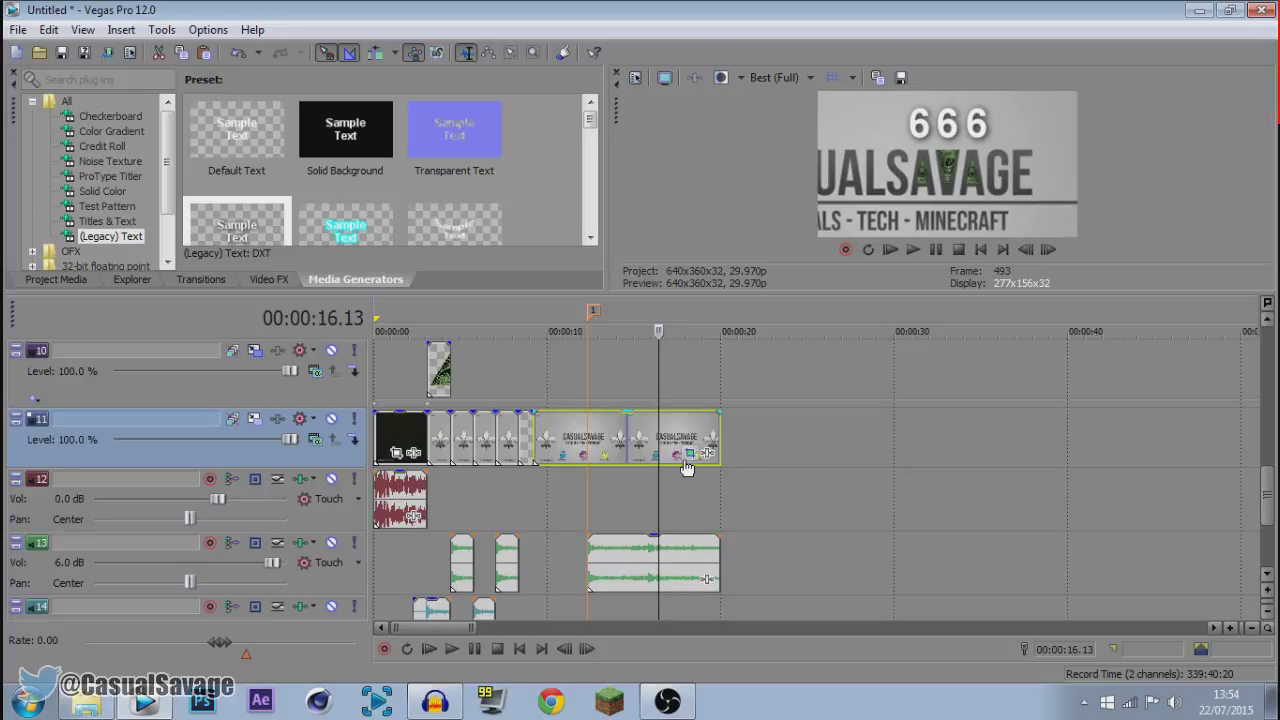
pyautogui.moveTo(1268, 498)
pyautogui.mouseDown()
pyautogui.moveTo(1272, 548)
pyautogui.moveTo(1270, 500)
pyautogui.mouseUp()
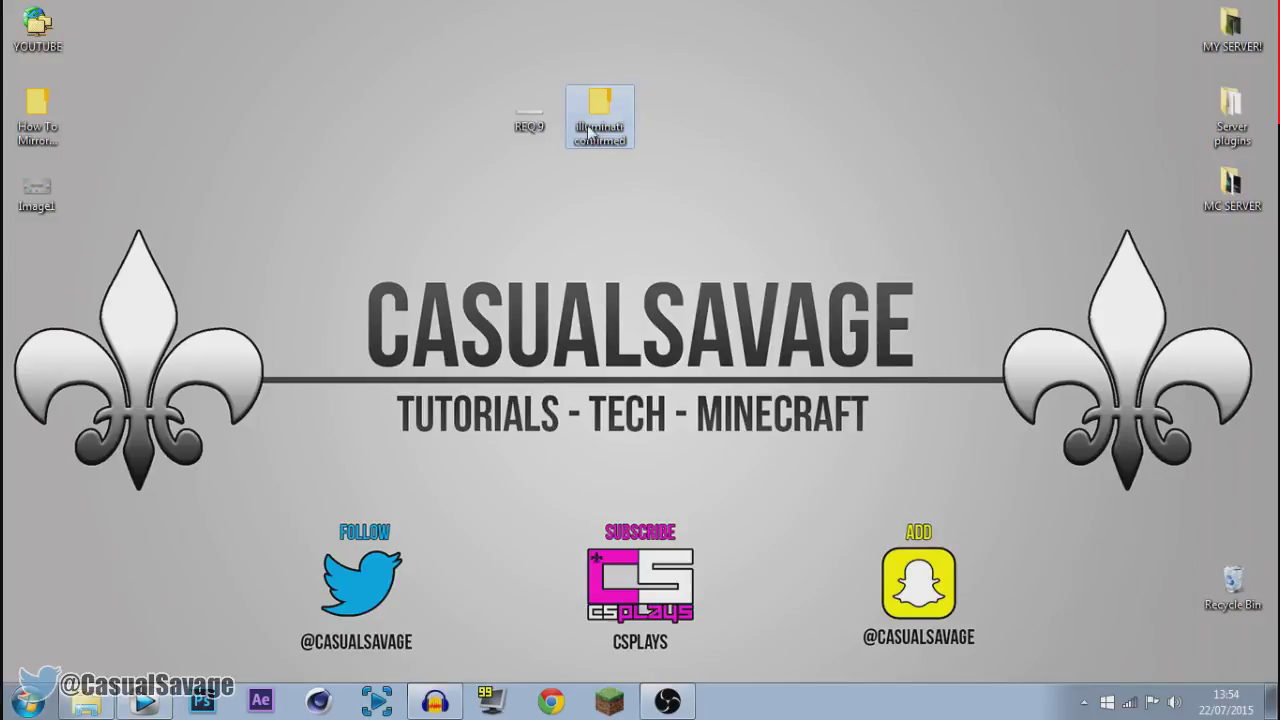
# Look through the sound files in the desktop folder "illuminati confirmed" and view the Illuminati logo image.
pyautogui.doubleClick(592, 132)
pyautogui.click(362, 270)
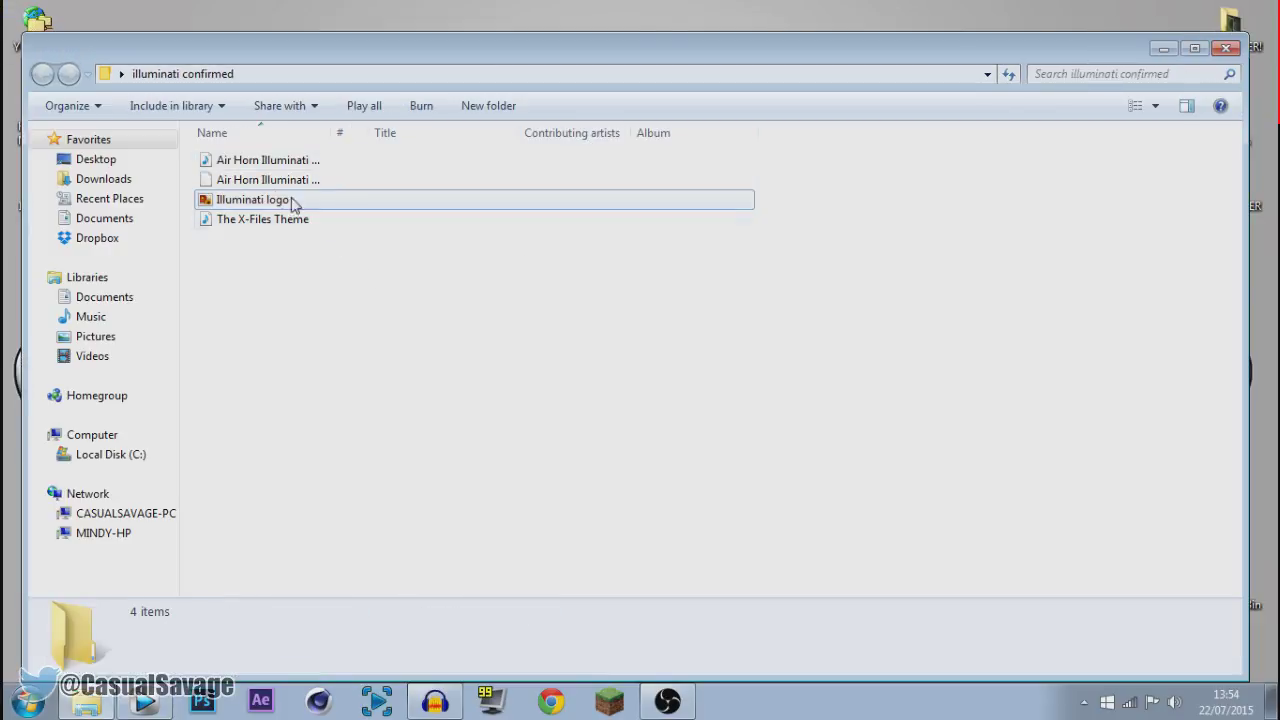
pyautogui.click(290, 162)
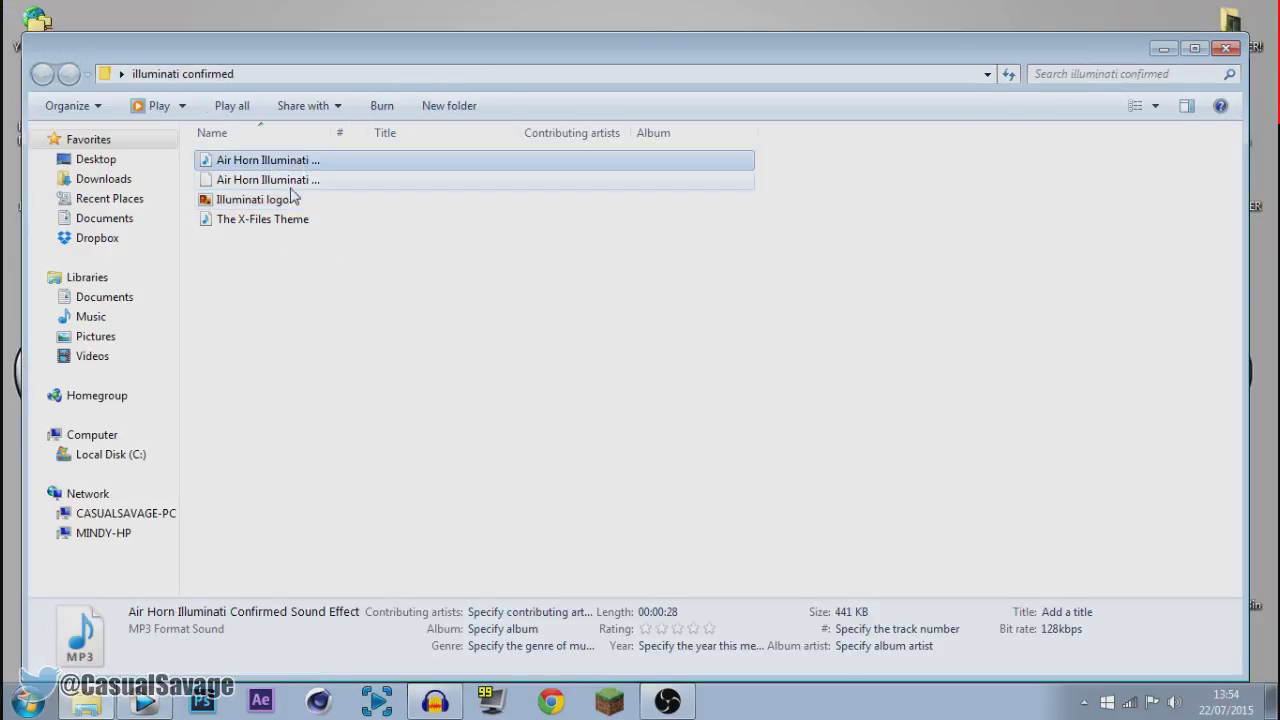
pyautogui.click(293, 222)
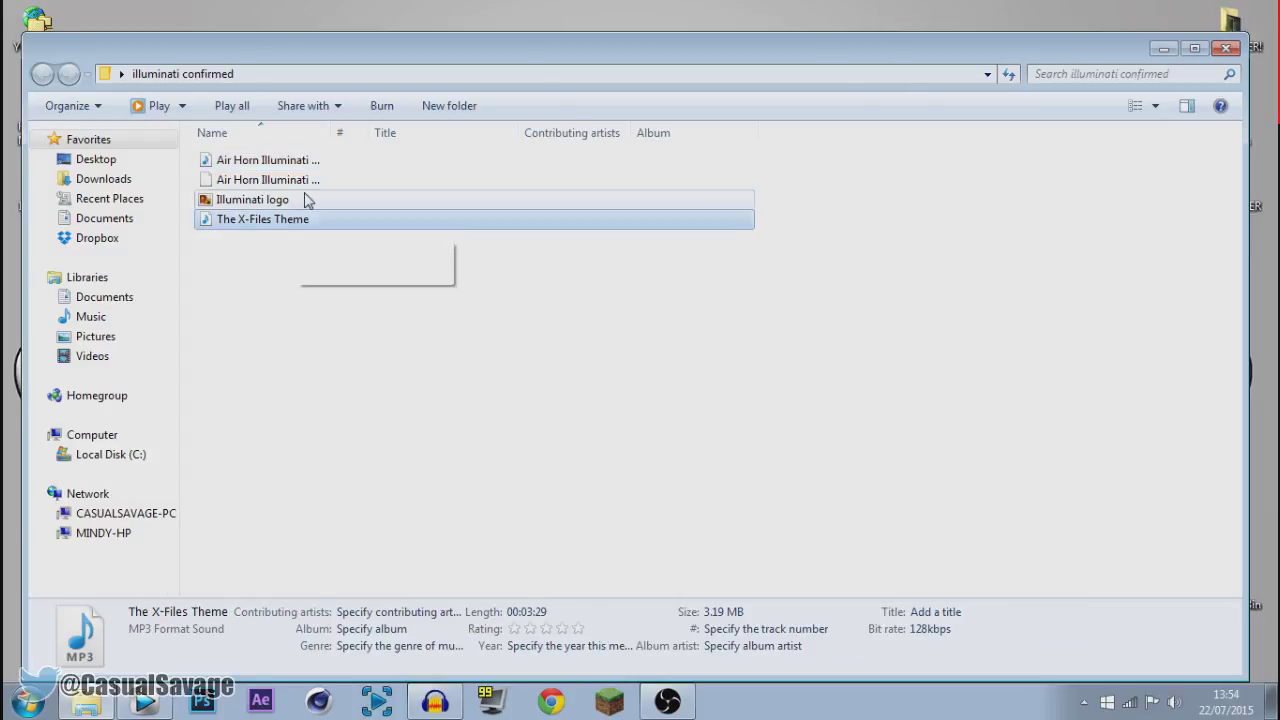
pyautogui.doubleClick(303, 200)
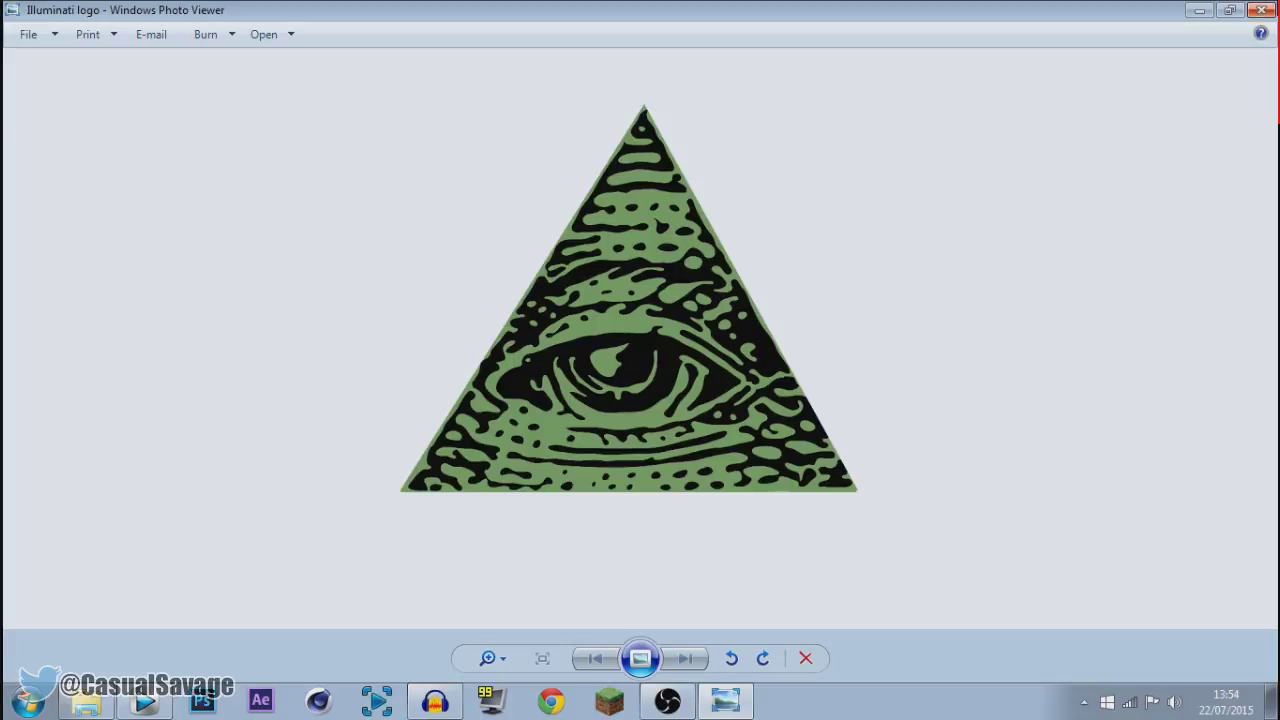
pyautogui.click(1262, 10)
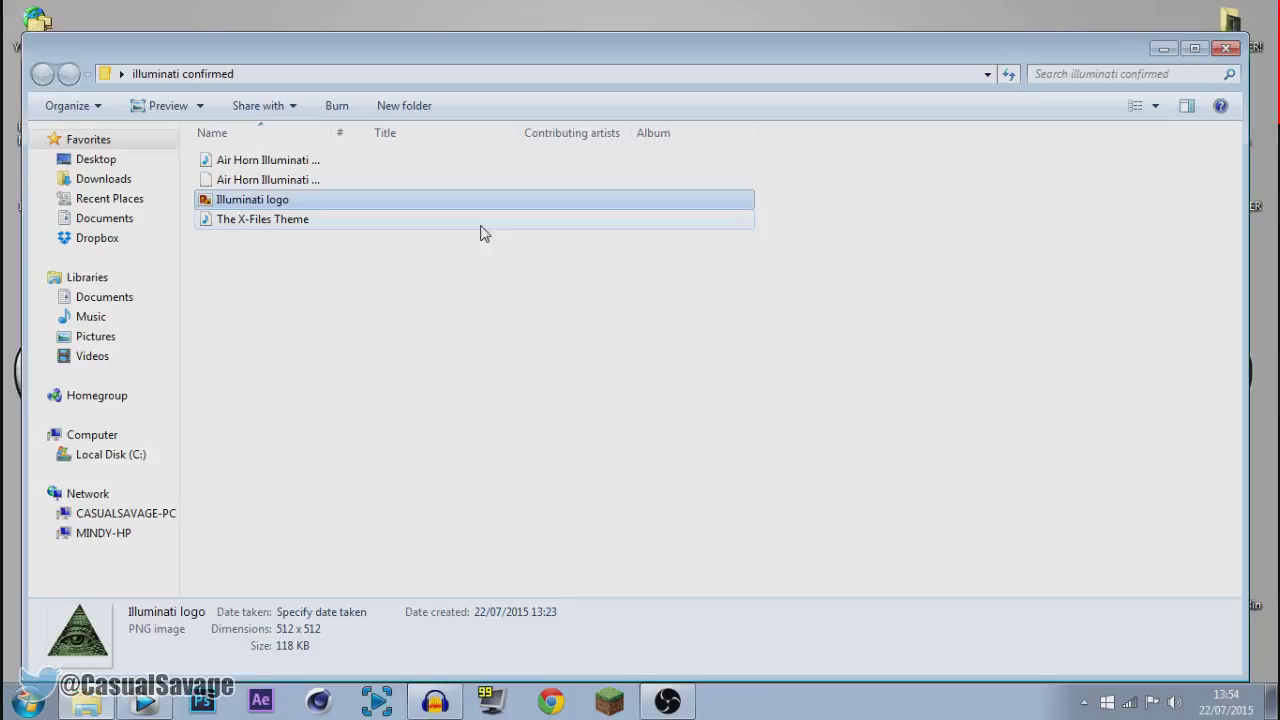